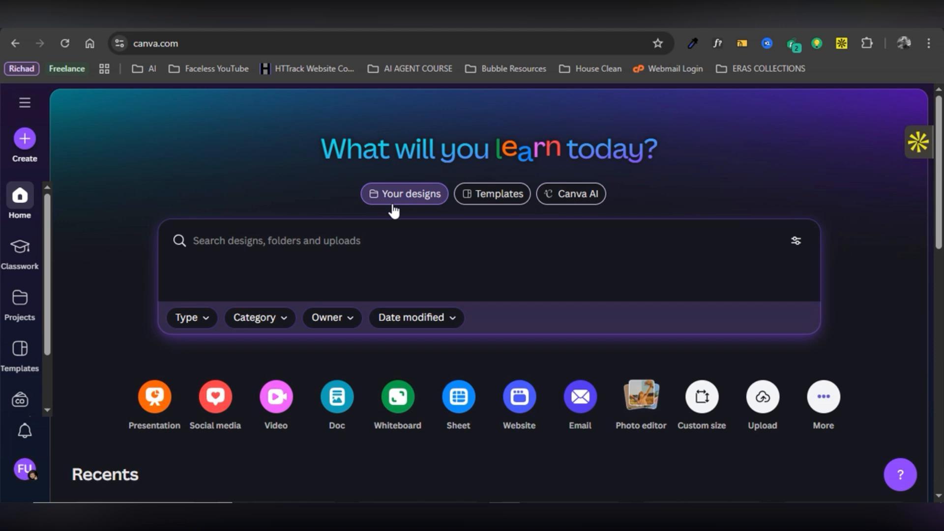
# Scroll through the recent designs and back up, then go to the Templates page.
pyautogui.scroll(-3, 404, 270)
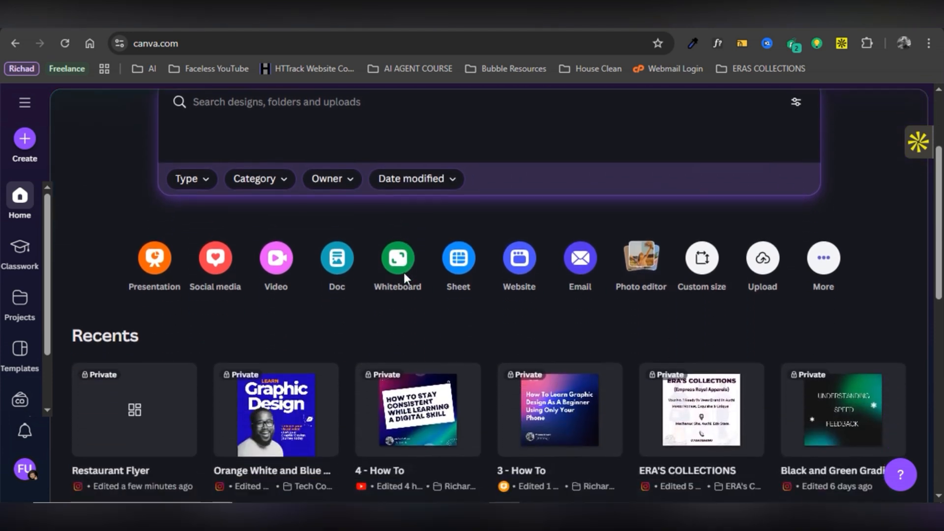
pyautogui.scroll(-4, 403, 273)
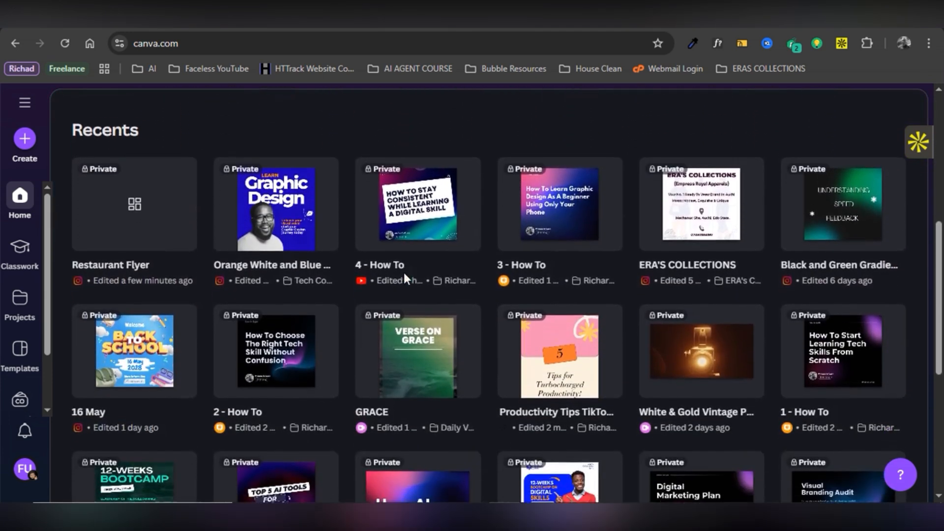
pyautogui.scroll(-2, 403, 272)
pyautogui.scroll(5, 404, 279)
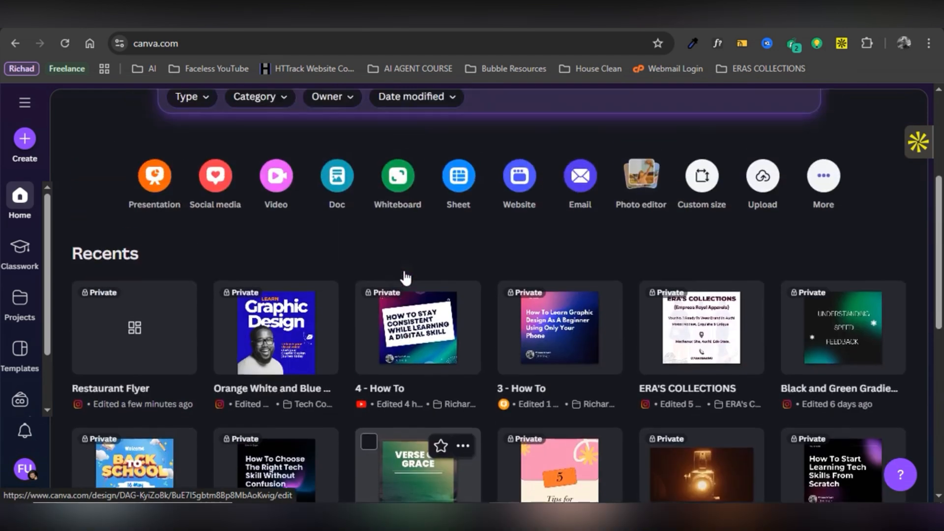
pyautogui.scroll(5, 404, 278)
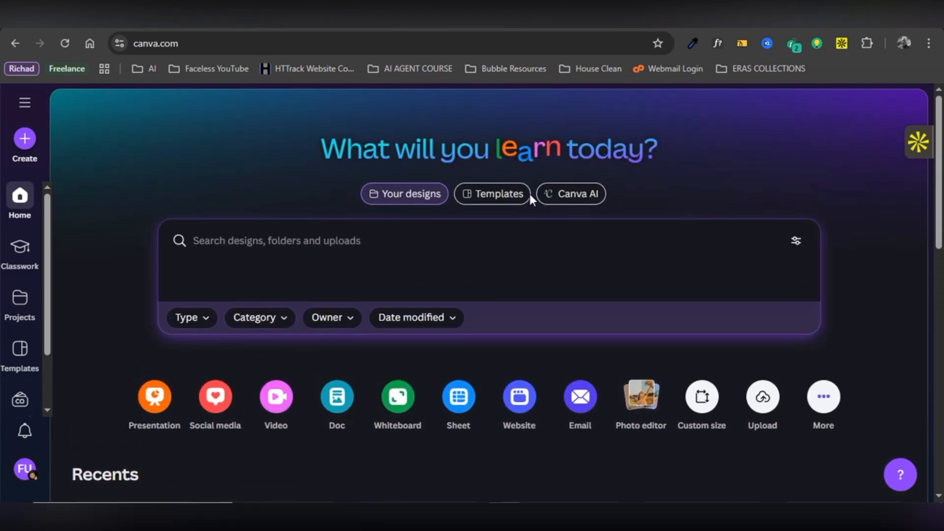
pyautogui.click(516, 197)
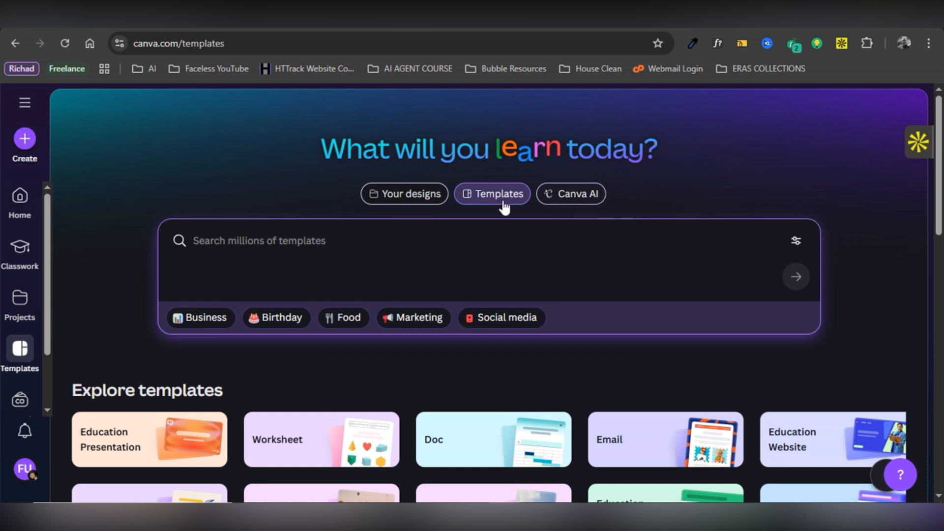
# Show the Canva AI prompt box for describing an idea.
pyautogui.click(578, 195)
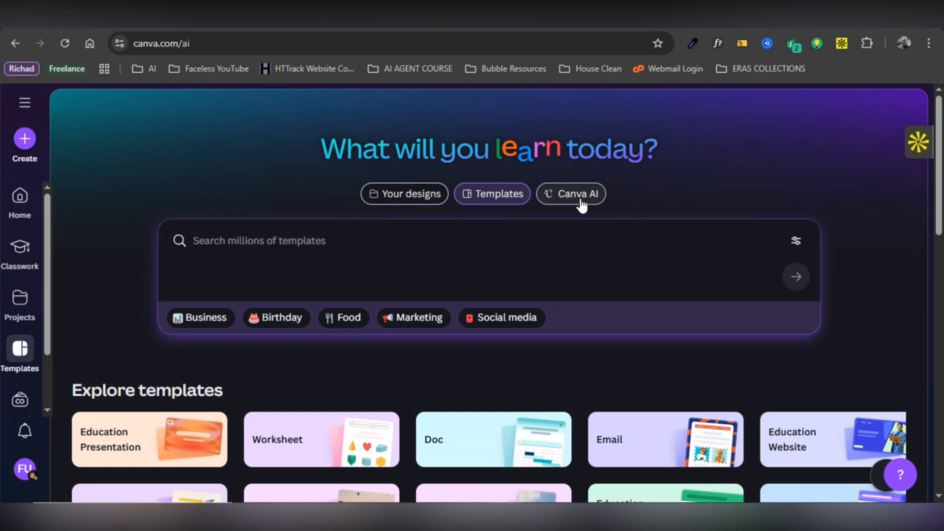
pyautogui.click(580, 196)
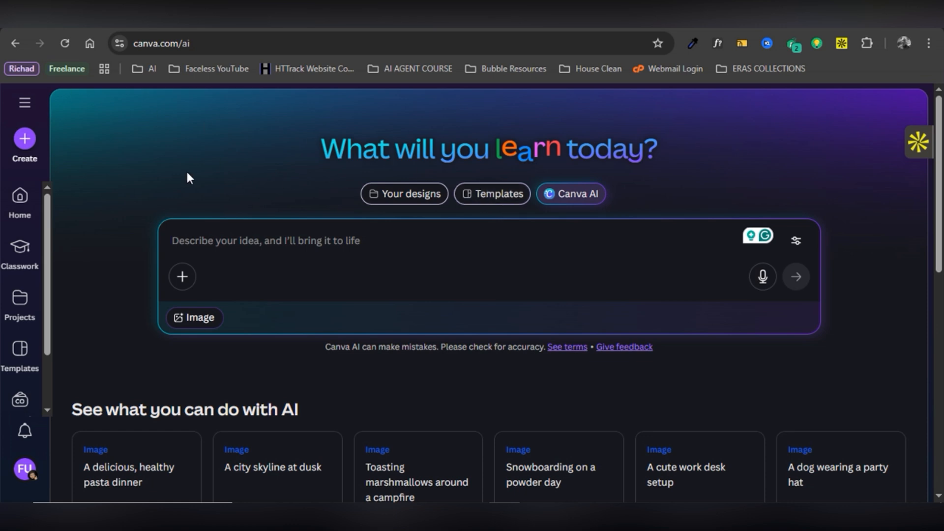
# Create a blank custom-size design of 1080 × 1080 px.
pyautogui.click(25, 148)
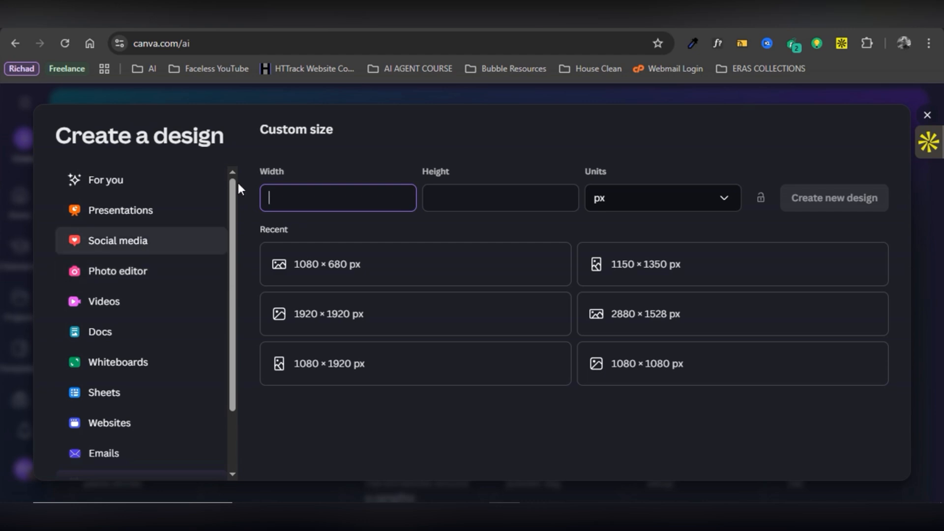
pyautogui.scroll(-3, 132, 240)
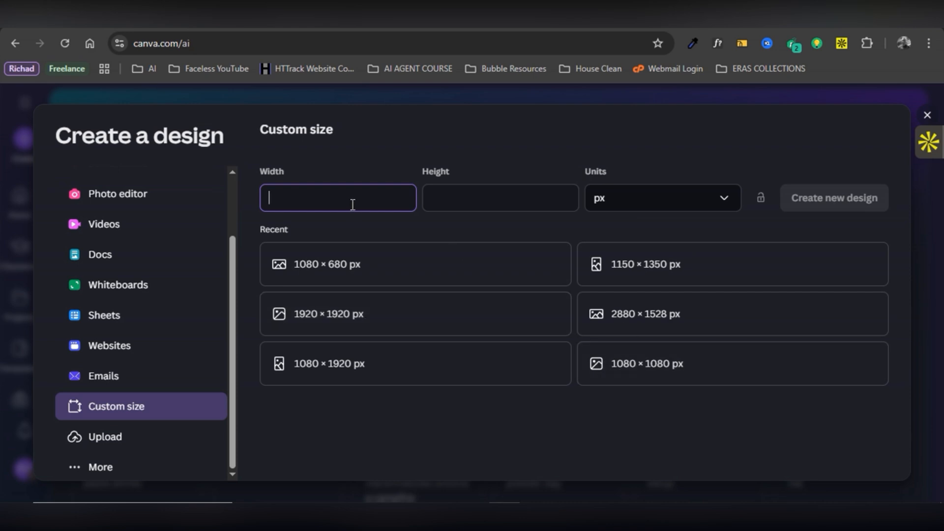
pyautogui.write('1080')
pyautogui.press('Tab')
pyautogui.write('1080')
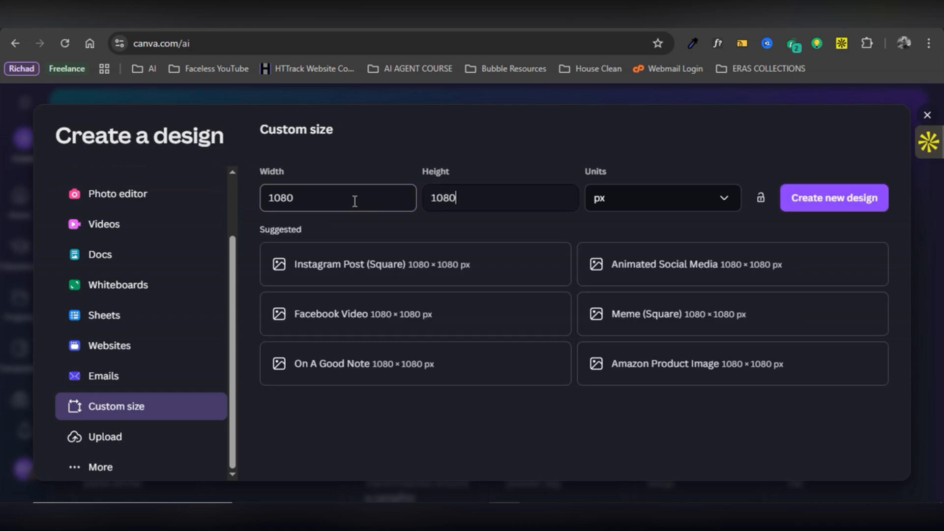
pyautogui.click(826, 204)
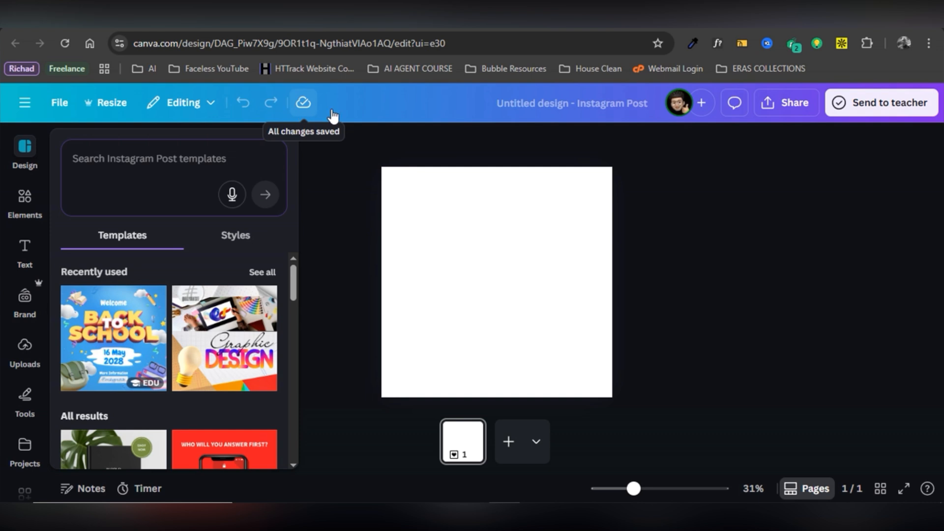
# Rename the untitled design to 'Restaurant Flyer'.
pyautogui.click(524, 109)
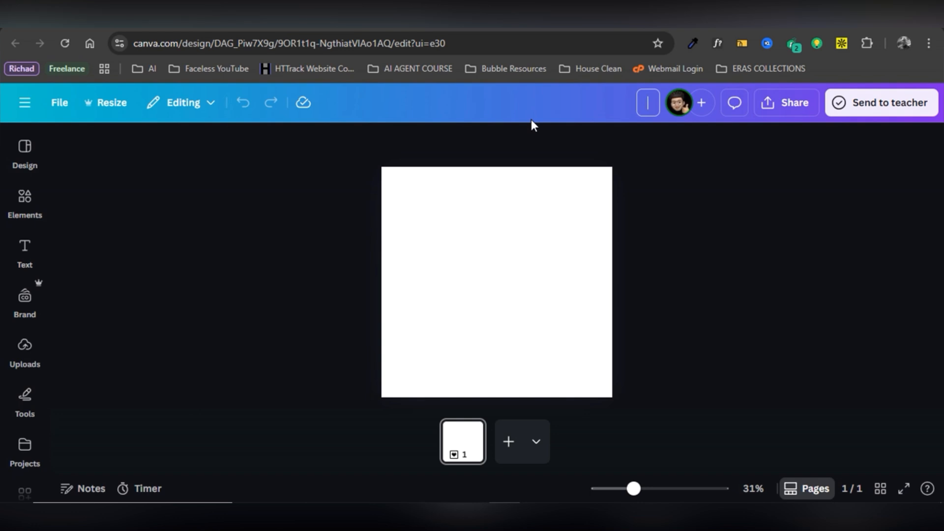
pyautogui.write('Restaura')
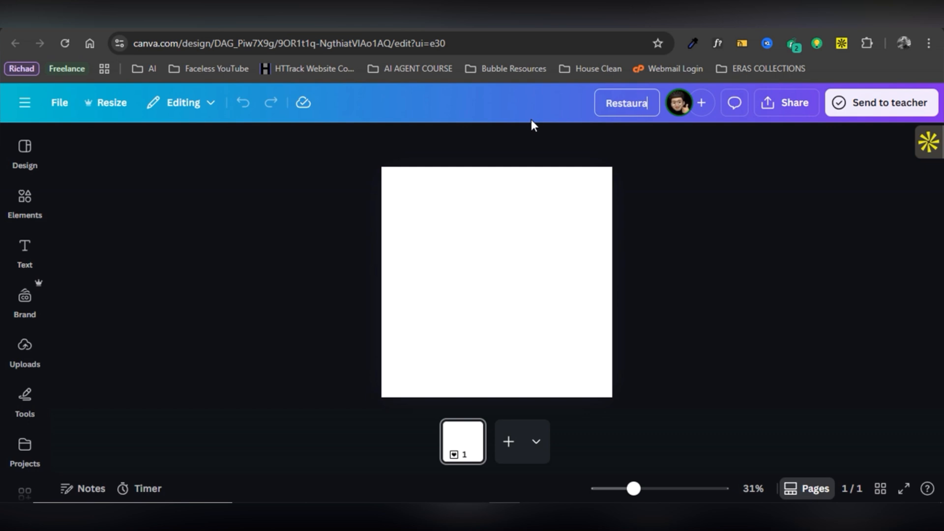
pyautogui.write('nt F')
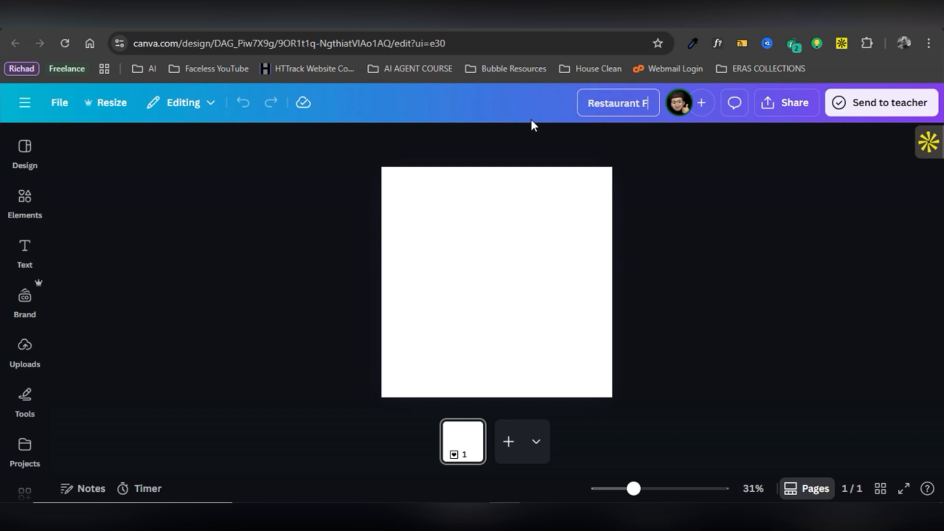
pyautogui.write('lye')
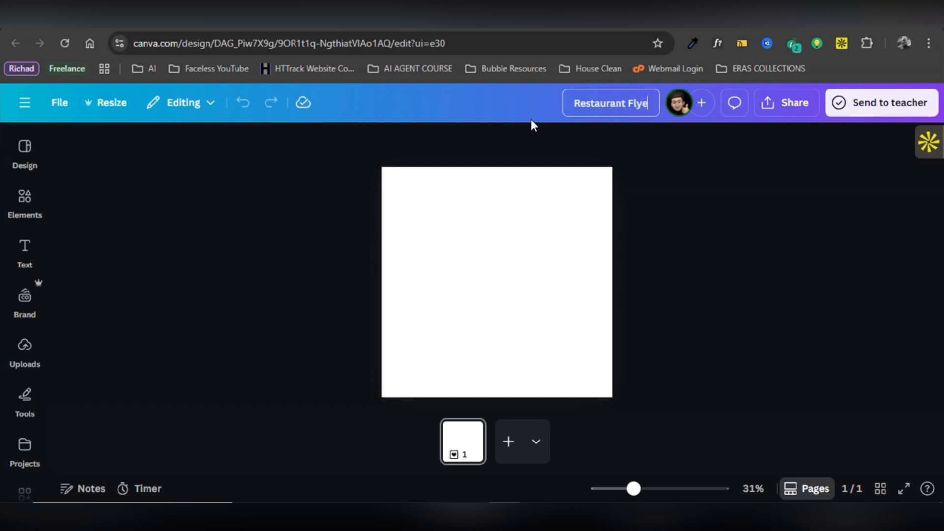
pyautogui.write('r')
pyautogui.press('Return')
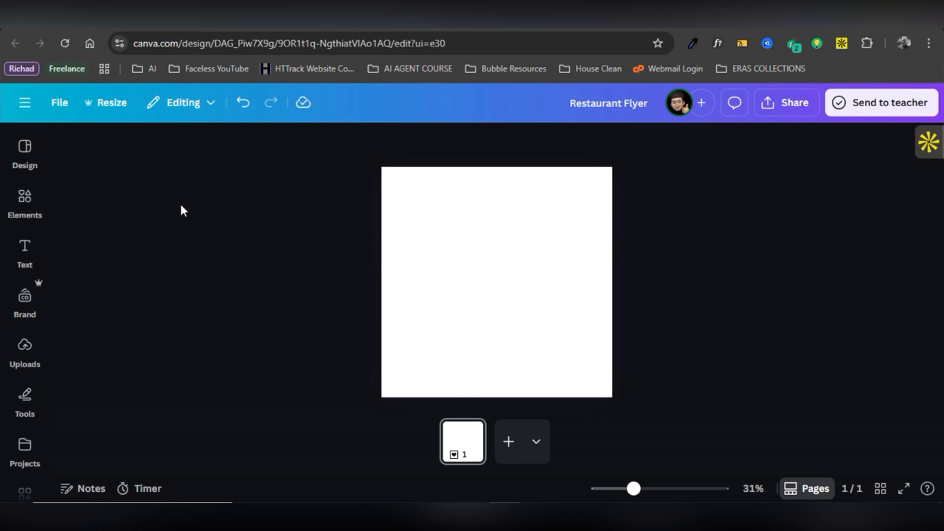
# Try a black page background, then undo it back to white.
pyautogui.click(25, 197)
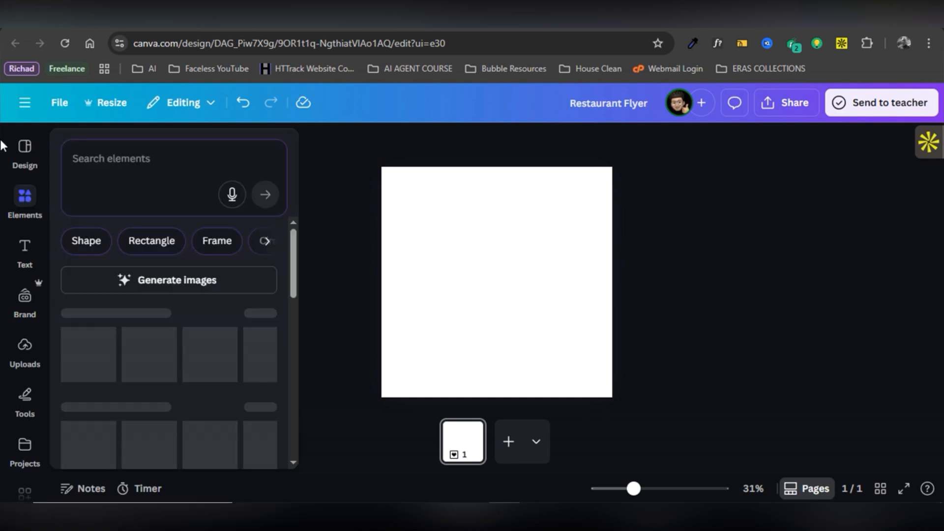
pyautogui.click(24, 251)
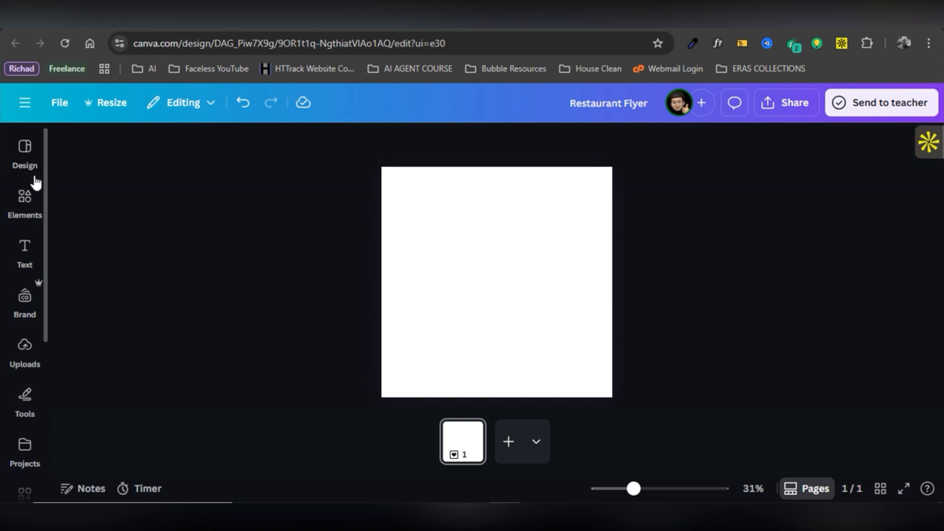
pyautogui.click(31, 189)
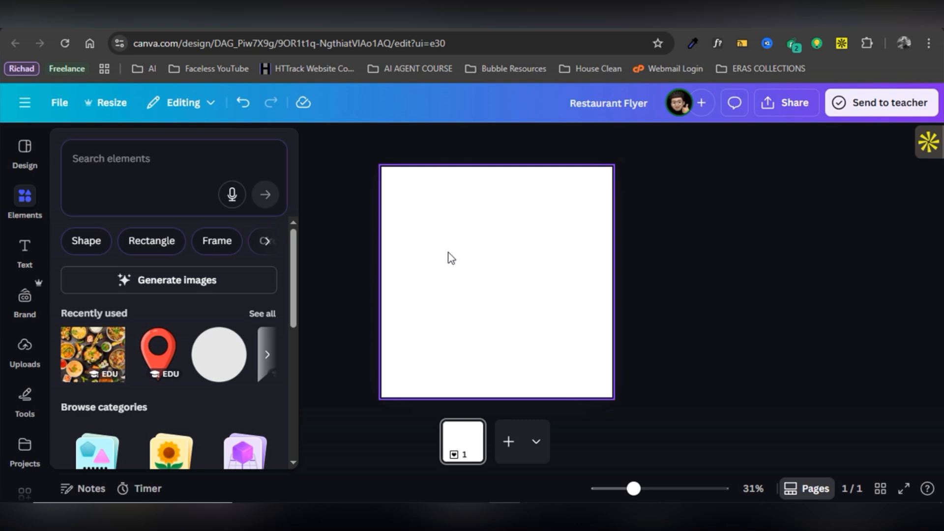
pyautogui.click(457, 292)
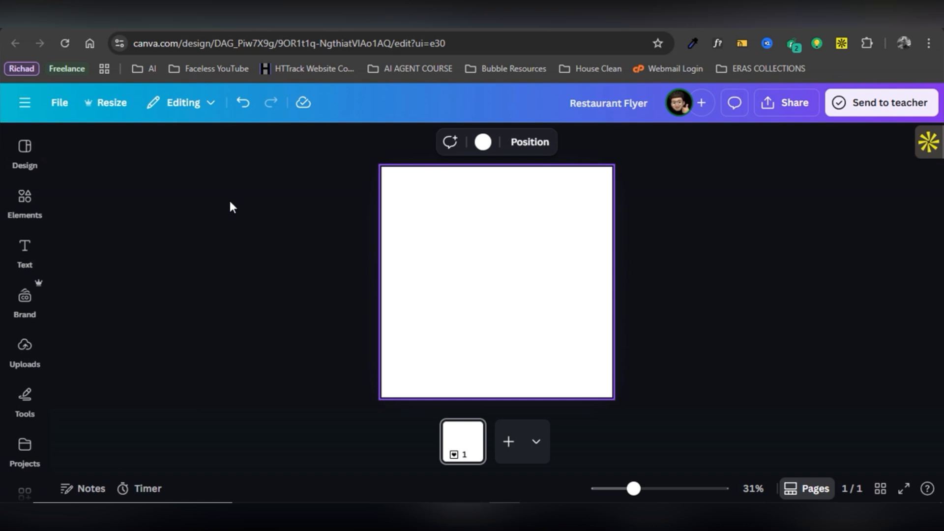
pyautogui.click(483, 143)
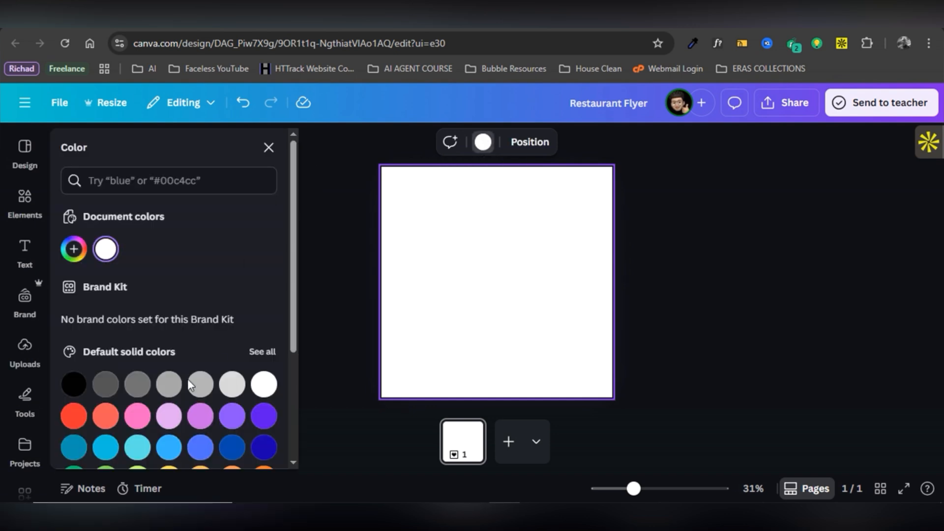
pyautogui.click(72, 383)
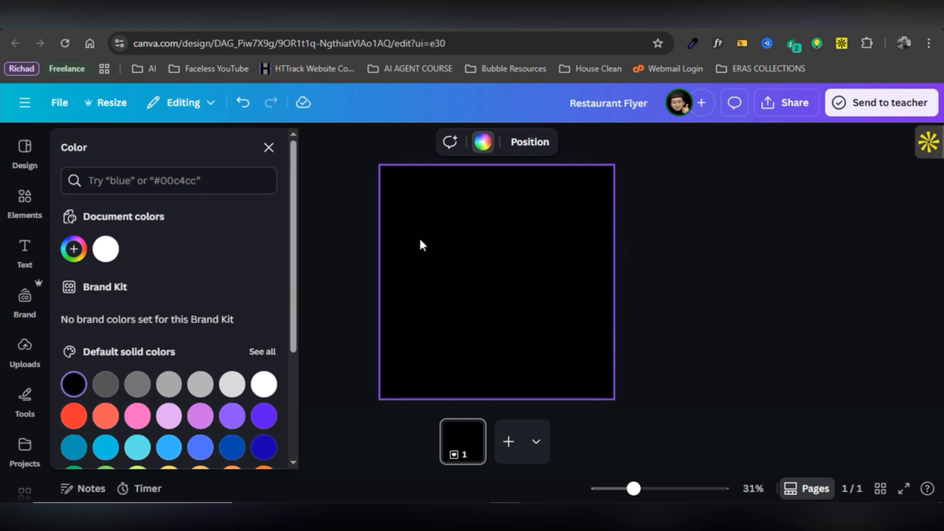
pyautogui.hotkey('ctrl', 'z')
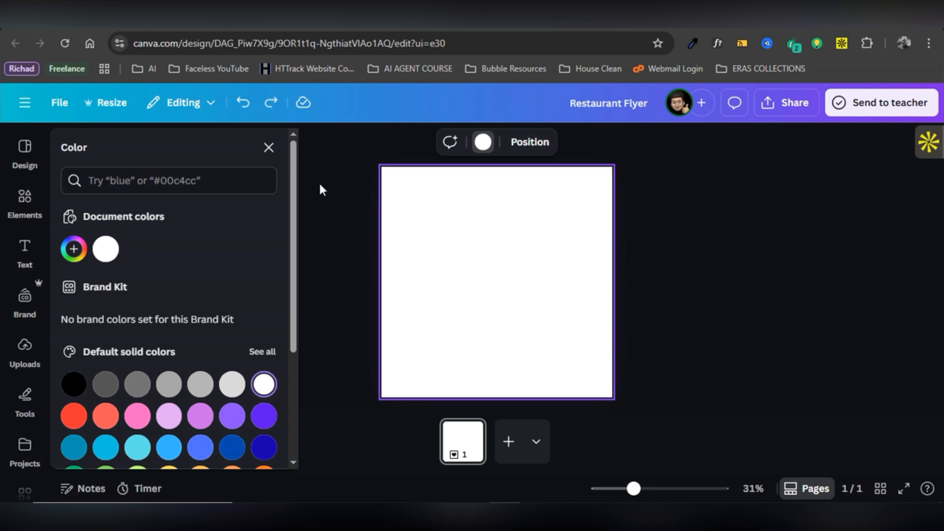
pyautogui.click(266, 149)
# Bring up the Text panel with its heading, subheading and body text styles.
pyautogui.click(27, 217)
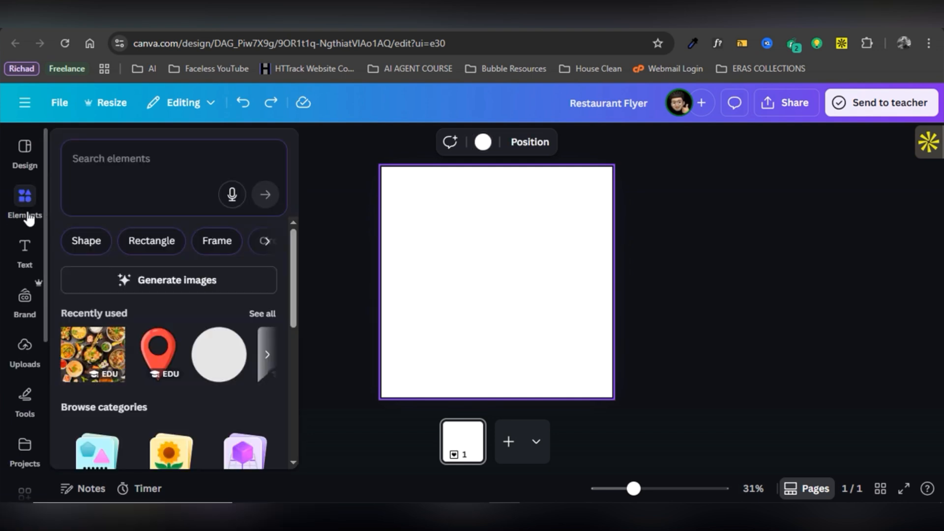
pyautogui.click(24, 207)
pyautogui.click(22, 209)
pyautogui.click(462, 298)
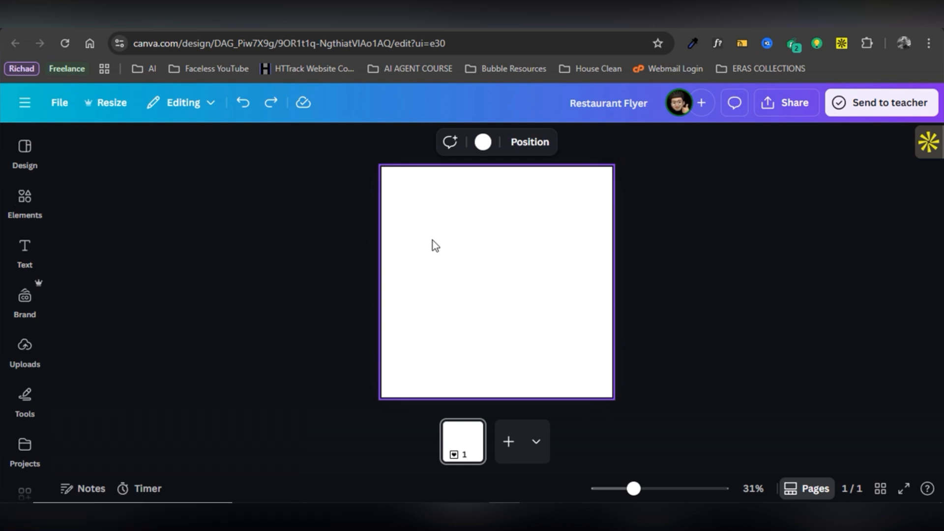
pyautogui.click(20, 211)
pyautogui.click(24, 260)
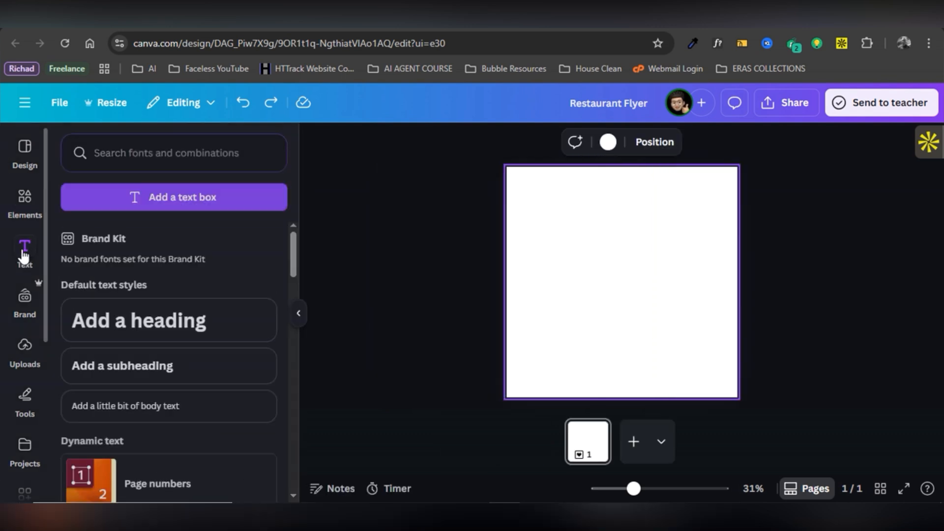
# Add a 'Hello World' heading, a subheading and body text to the page.
pyautogui.click(104, 334)
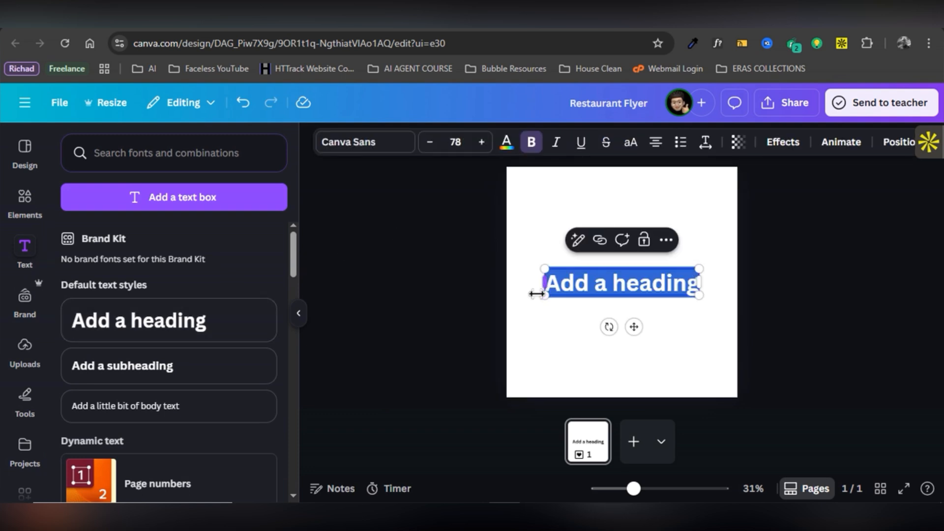
pyautogui.write('Hello')
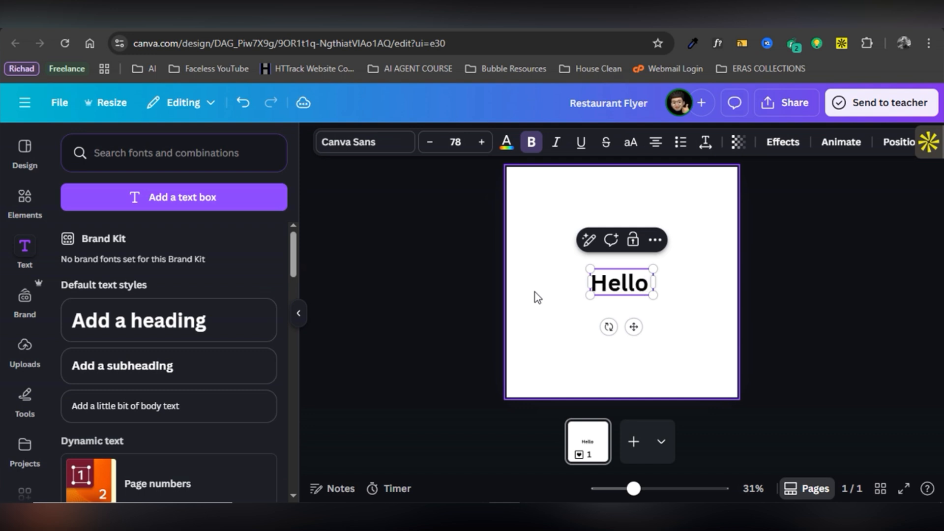
pyautogui.write(' World')
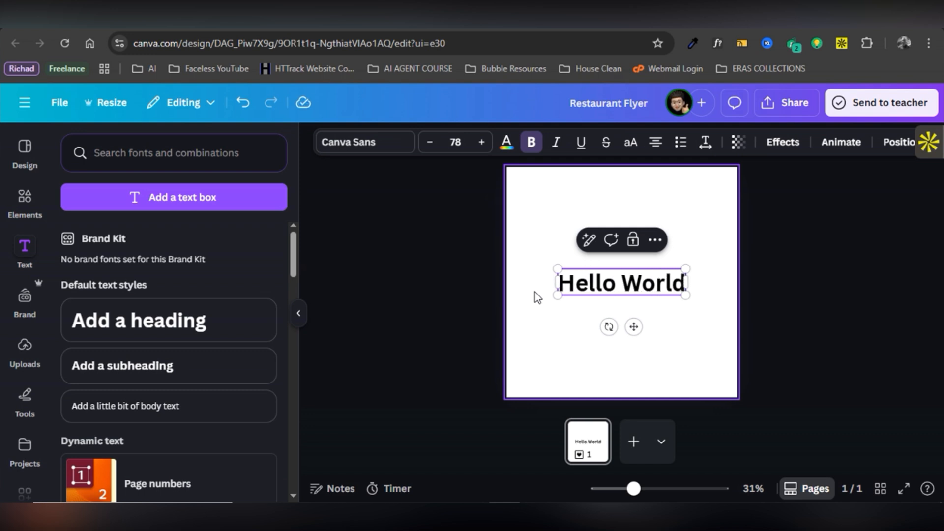
pyautogui.click(95, 381)
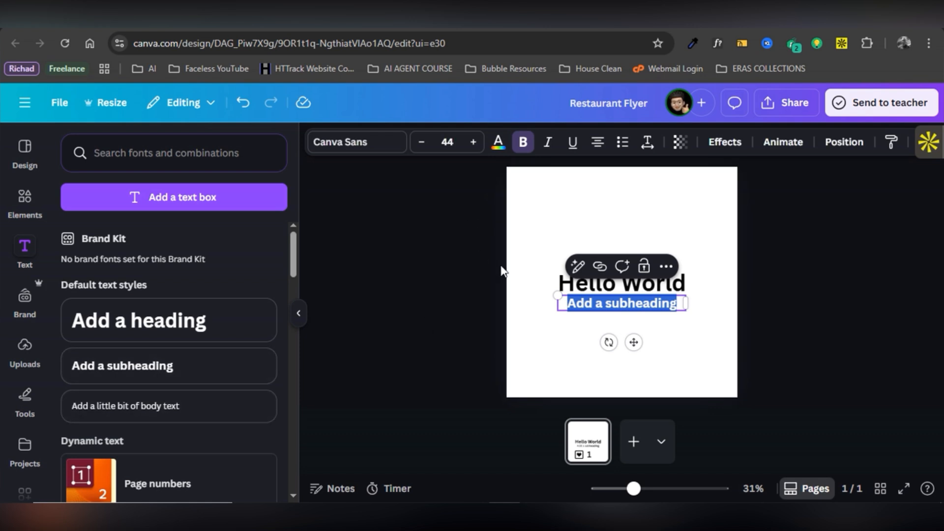
pyautogui.click(166, 416)
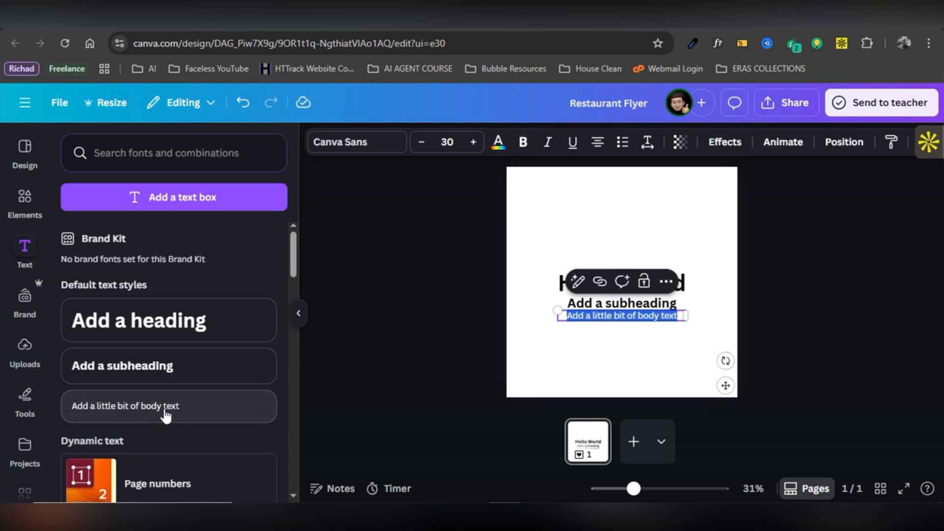
# Select the three text lines together and move them up near the page top.
pyautogui.click(545, 227)
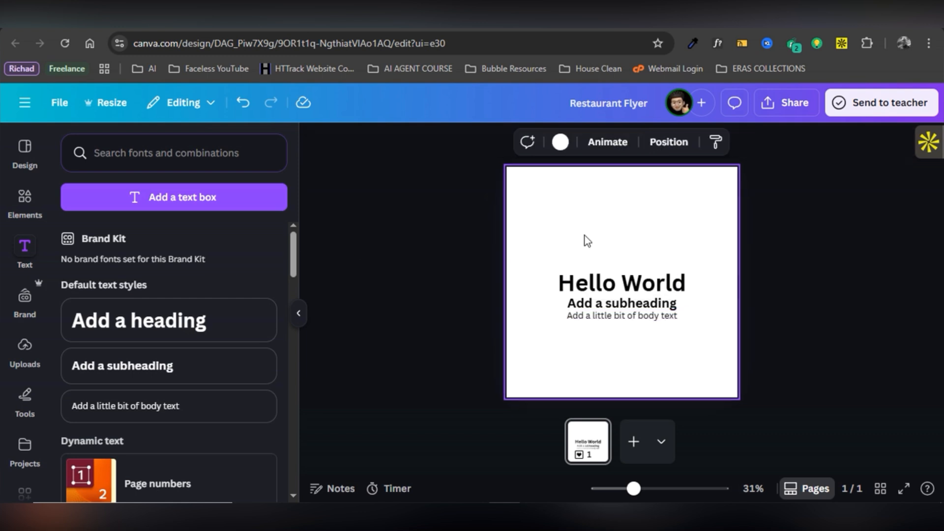
pyautogui.moveTo(585, 241); pyautogui.dragTo(669, 376)
pyautogui.moveTo(627, 294); pyautogui.dragTo(627, 211)
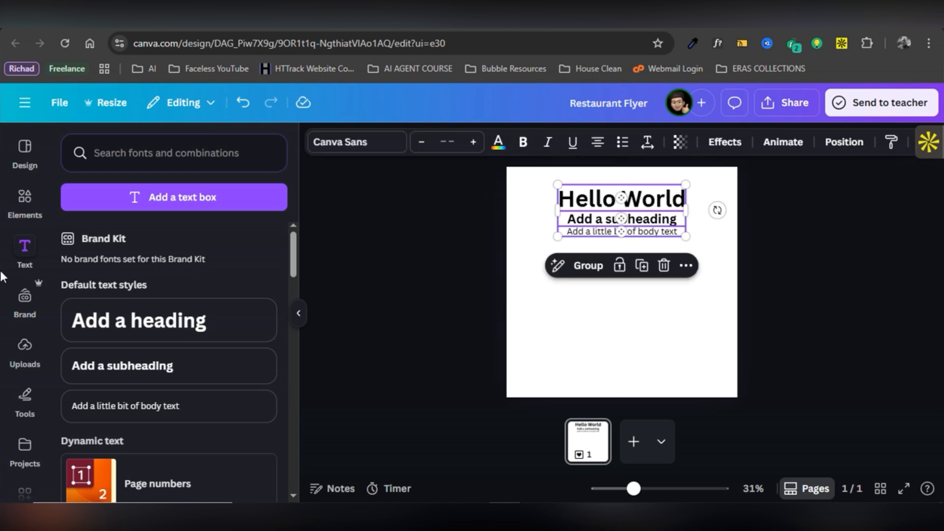
pyautogui.click(22, 216)
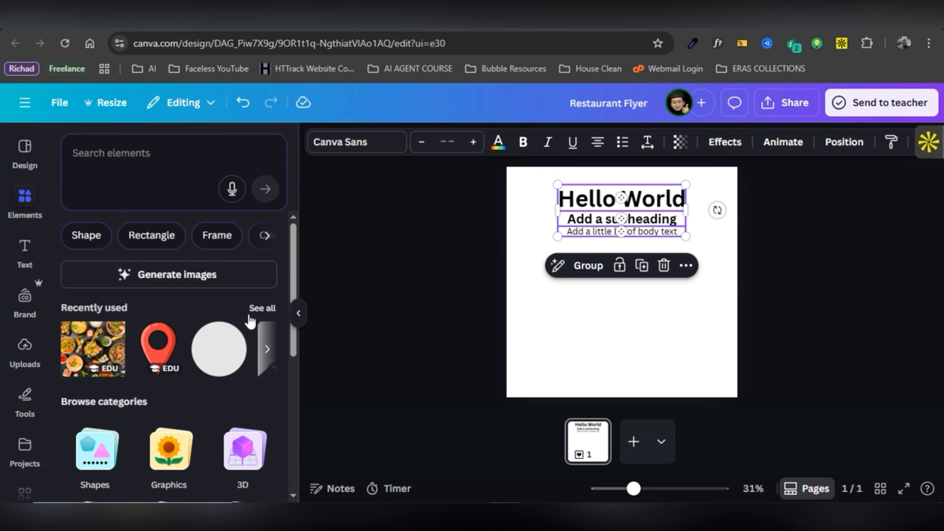
# Search the elements library for 'phone icon'.
pyautogui.scroll(-1, 132, 349)
pyautogui.scroll(-2, 132, 349)
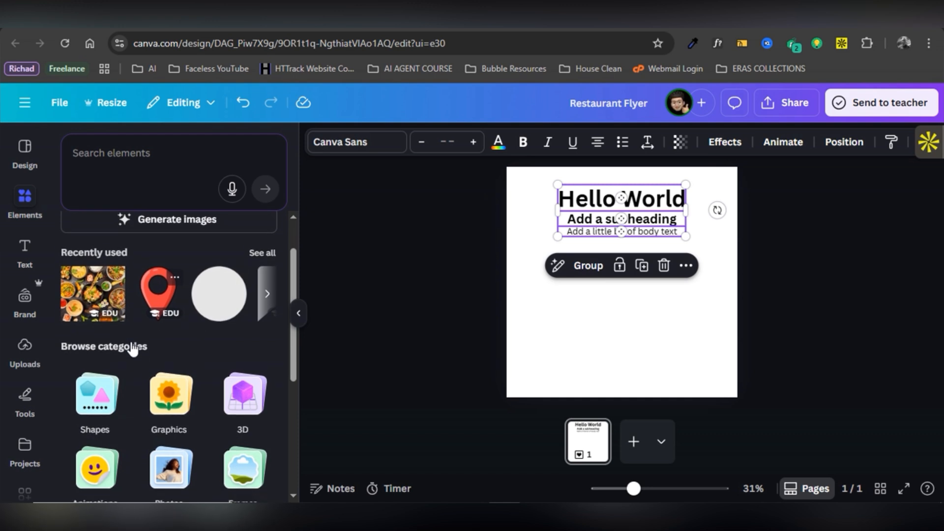
pyautogui.scroll(1, 131, 342)
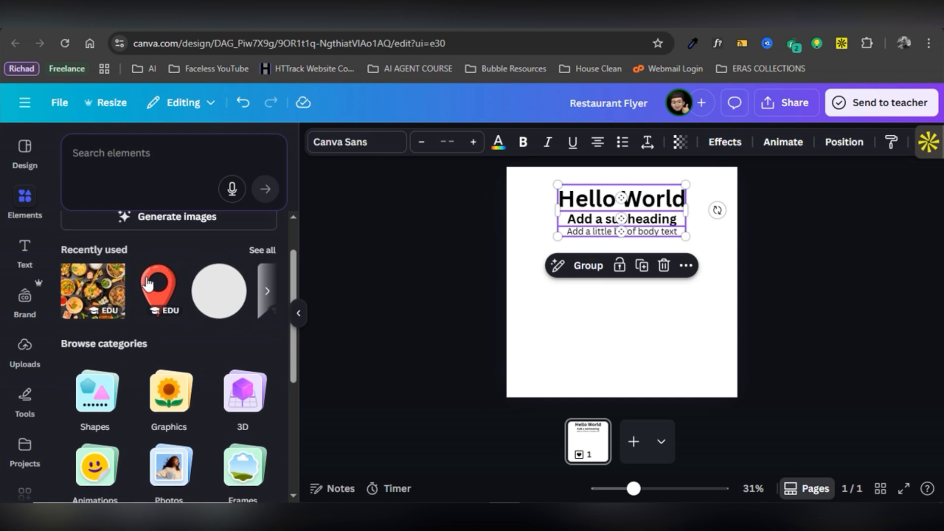
pyautogui.click(260, 146)
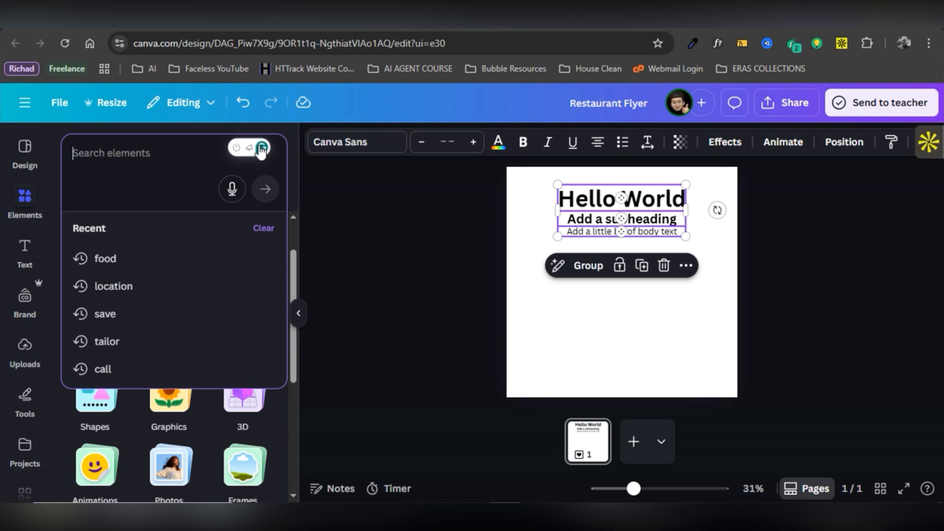
pyautogui.write('h')
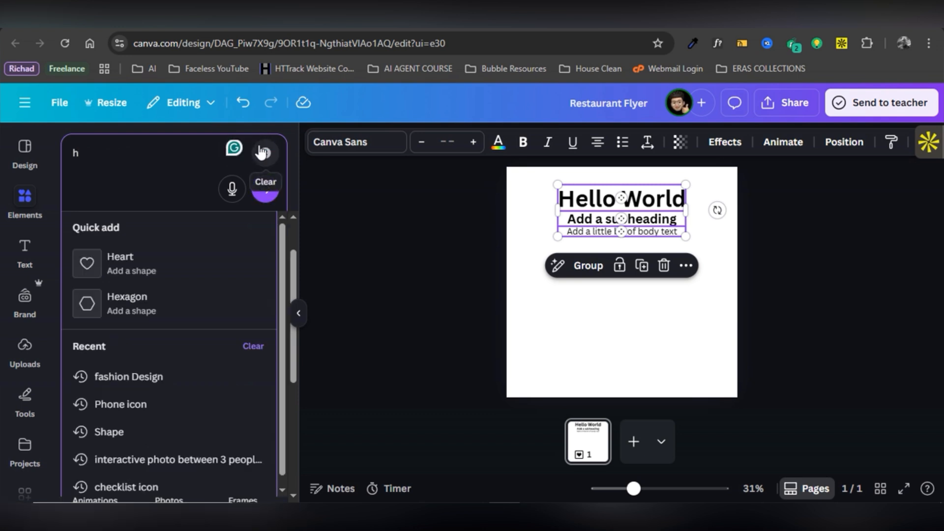
pyautogui.click(263, 152)
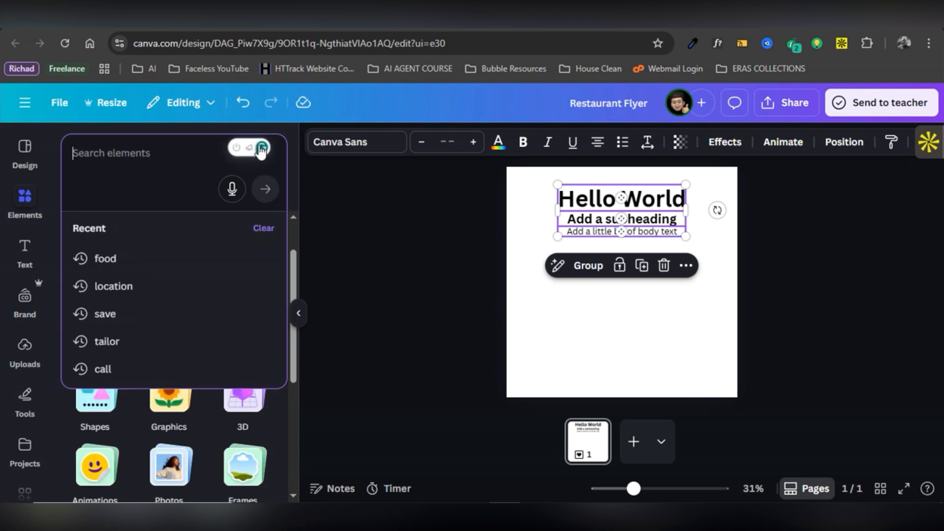
pyautogui.write('phone icon')
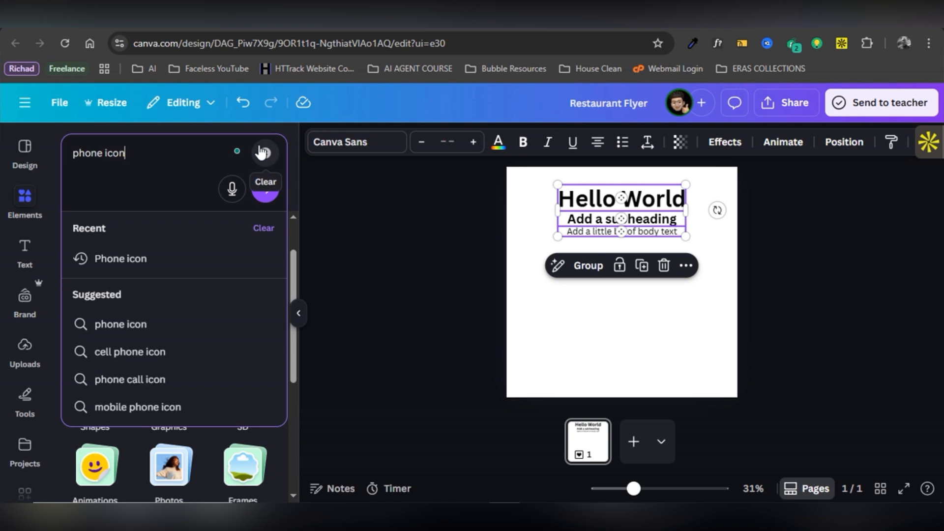
pyautogui.press('Return')
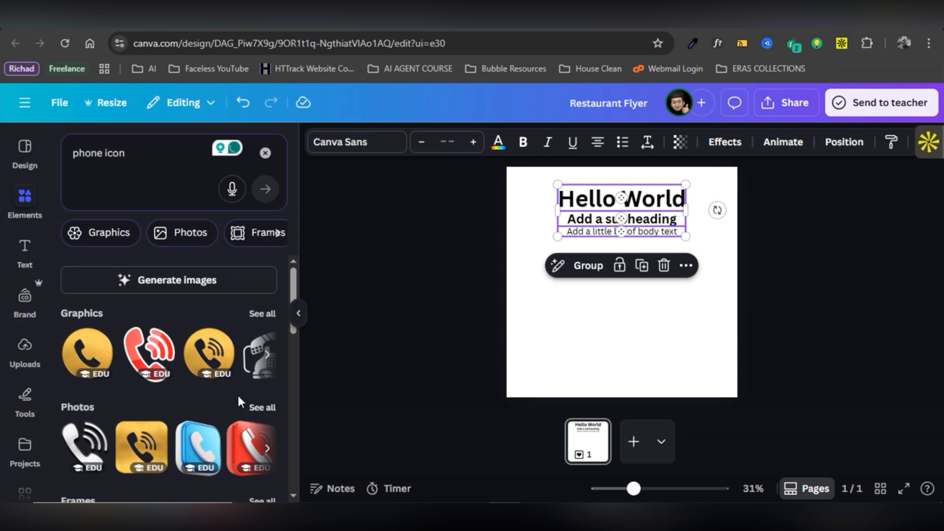
# Add the gold phone graphic to the page and shrink it.
pyautogui.scroll(-3, 238, 397)
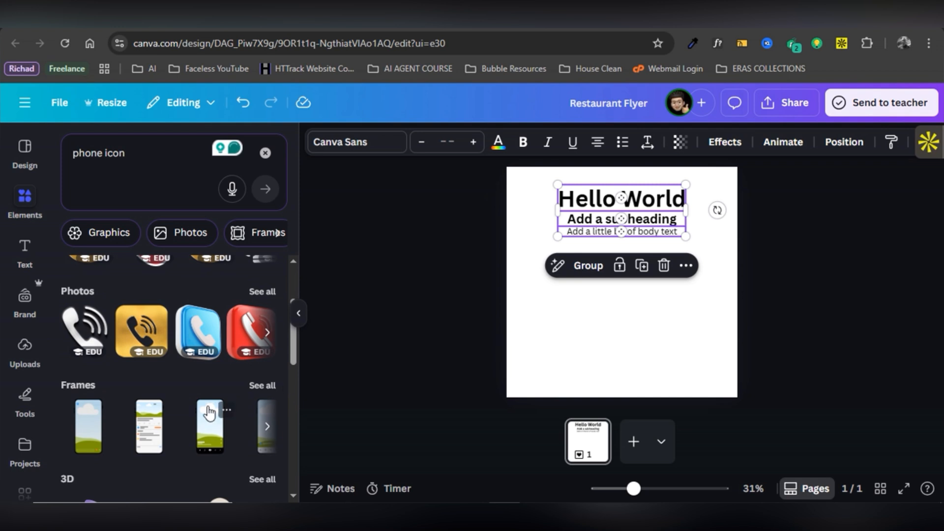
pyautogui.scroll(-4, 209, 413)
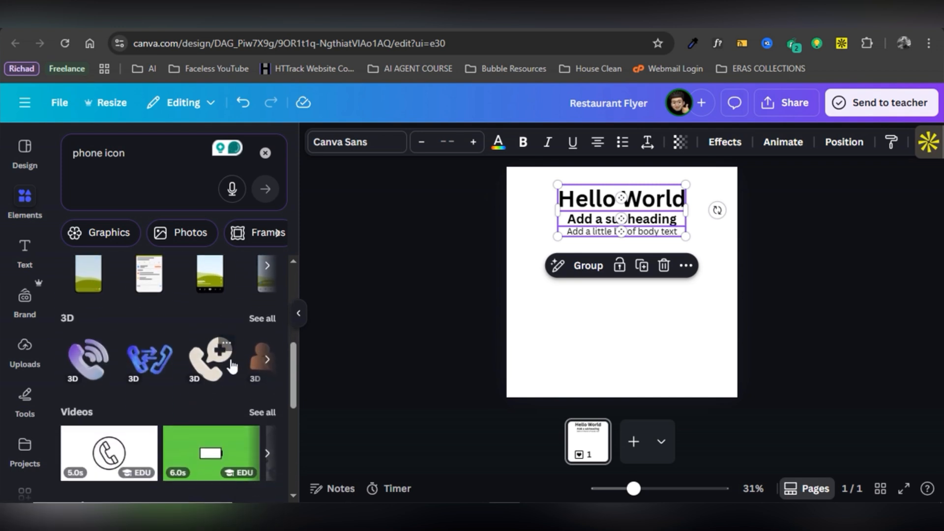
pyautogui.scroll(-4, 174, 381)
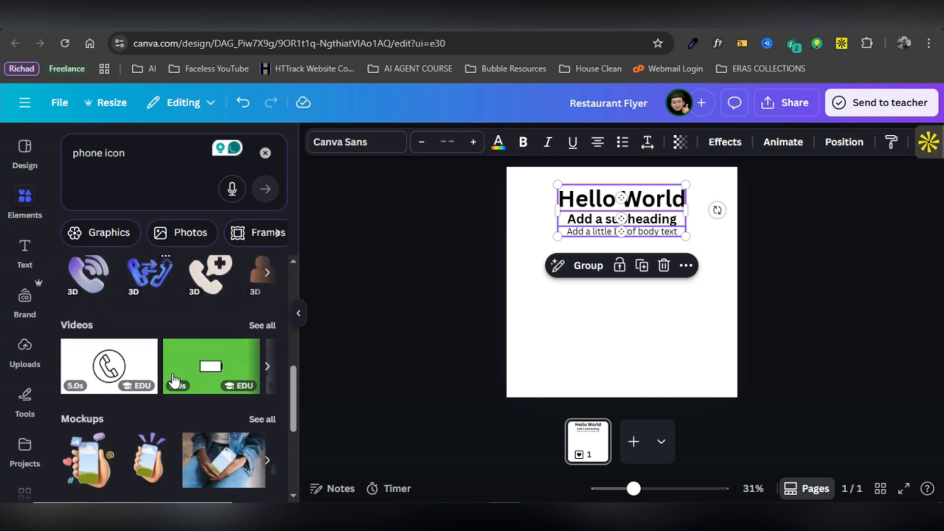
pyautogui.scroll(8, 174, 381)
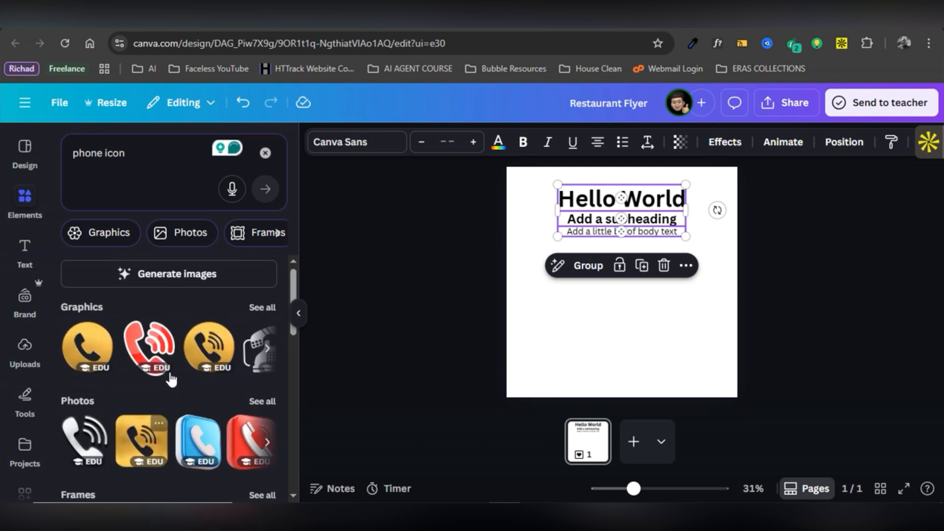
pyautogui.click(84, 345)
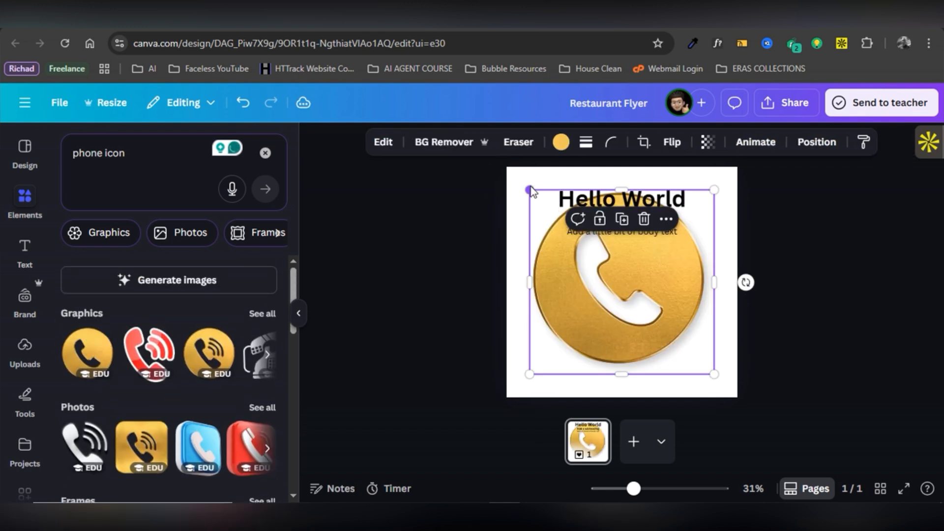
pyautogui.moveTo(532, 193); pyautogui.dragTo(622, 283)
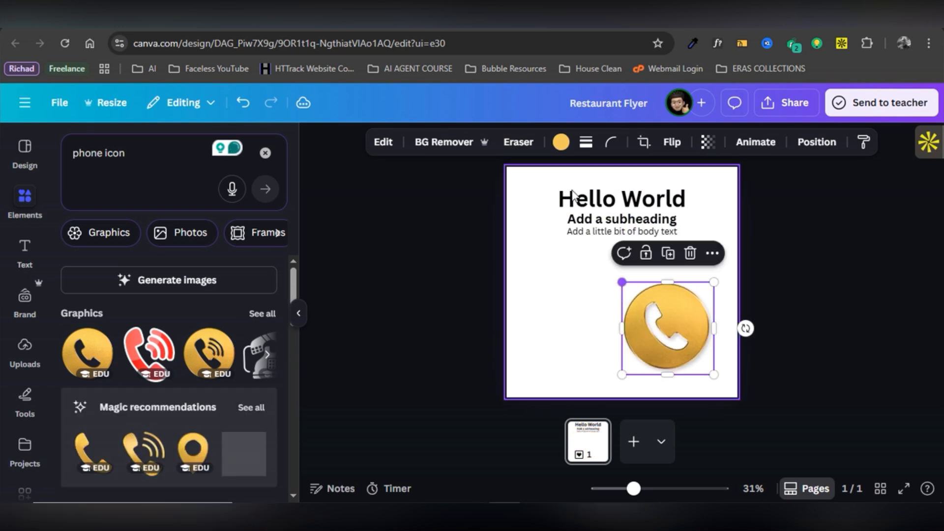
pyautogui.click(560, 143)
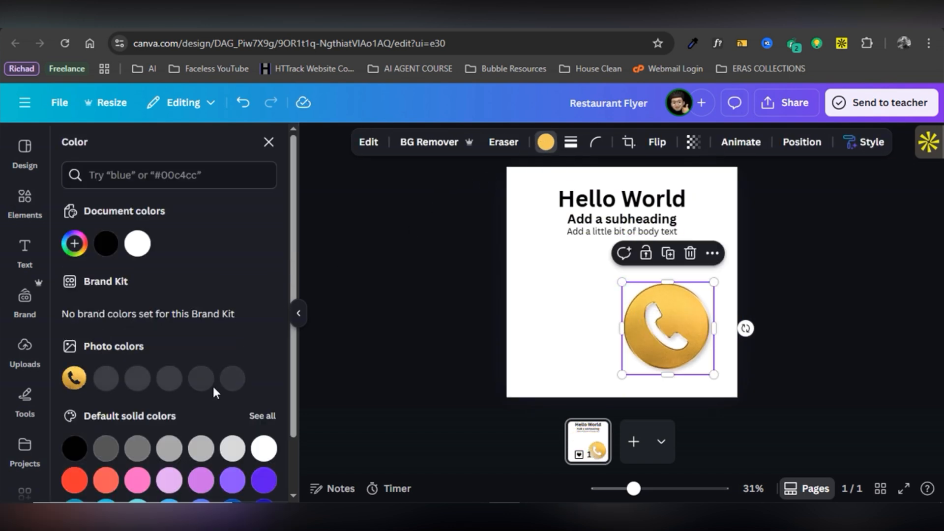
# Recolour the phone icon purple and shrink it to about 135 × 135 below the text.
pyautogui.click(261, 480)
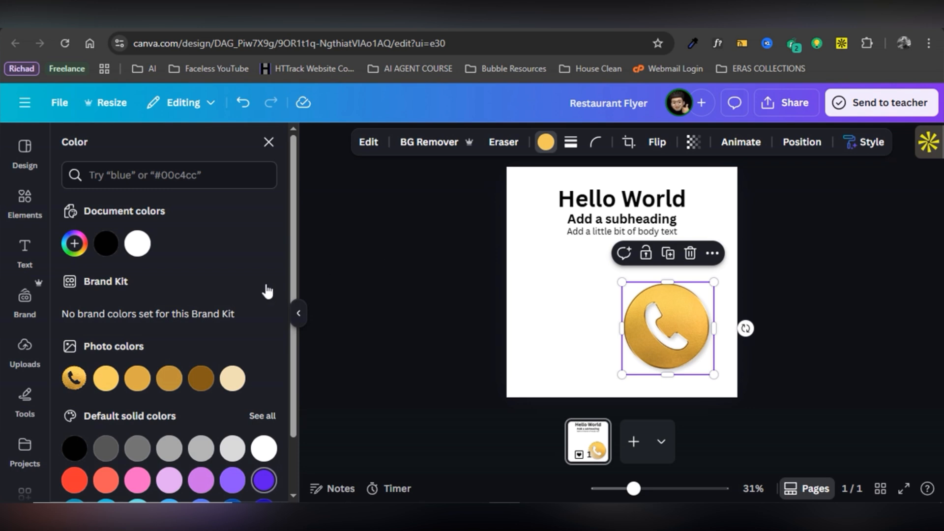
pyautogui.scroll(-2, 225, 308)
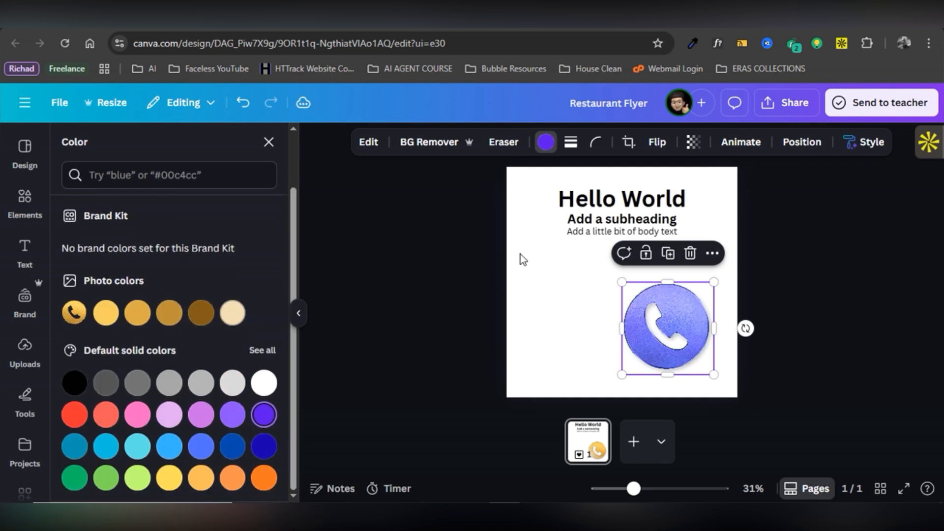
pyautogui.click(574, 288)
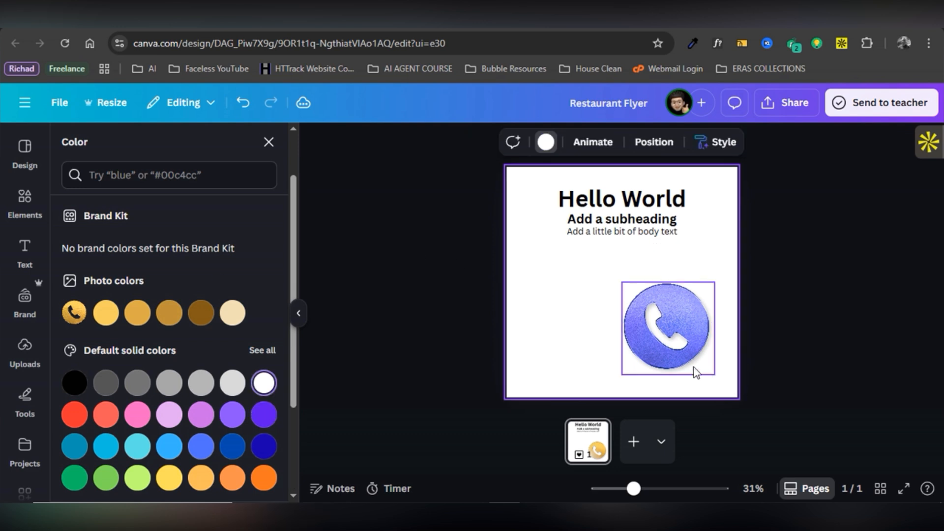
pyautogui.click(673, 344)
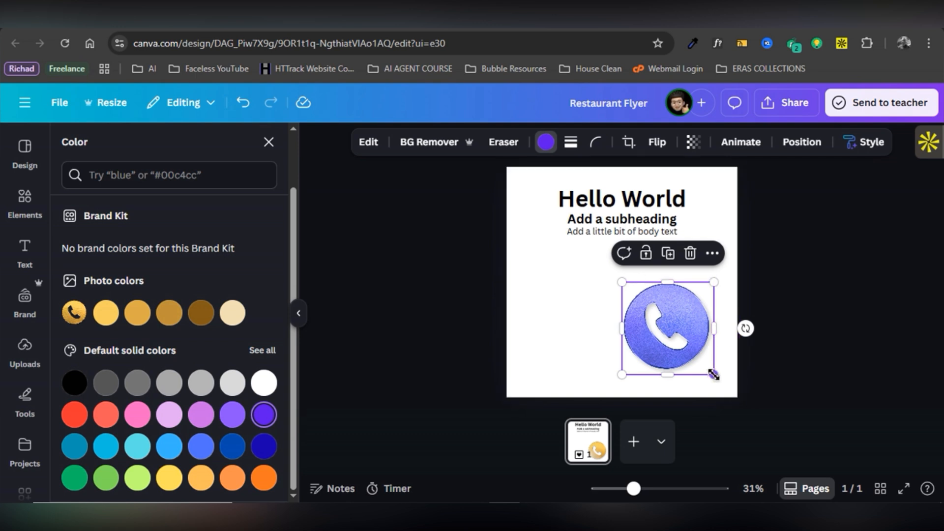
pyautogui.moveTo(714, 375); pyautogui.dragTo(649, 309)
pyautogui.click(591, 313)
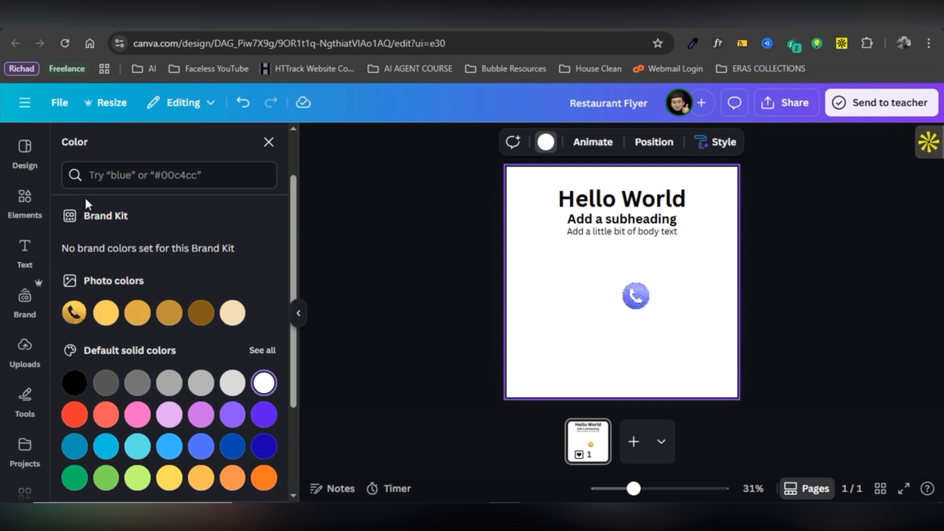
# Replace the phone icon search with a 'car' element search.
pyautogui.click(23, 200)
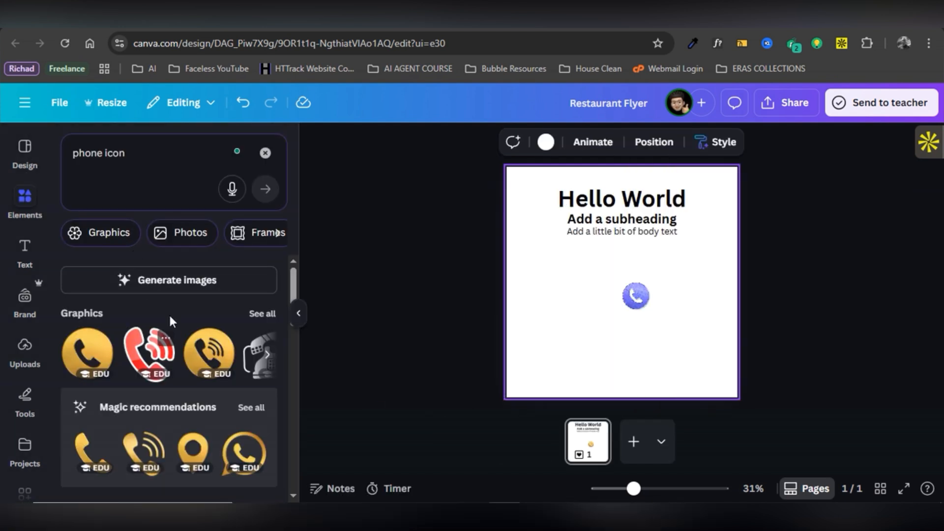
pyautogui.click(266, 154)
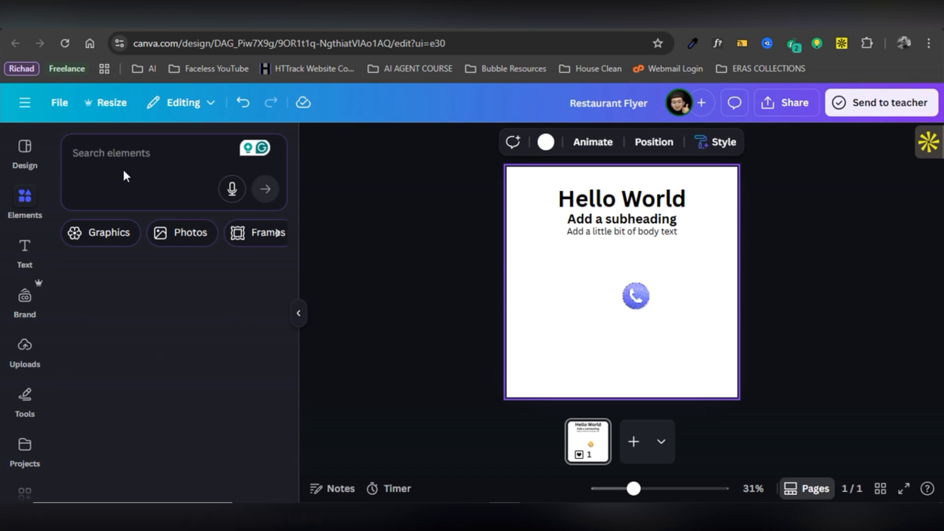
pyautogui.click(119, 158)
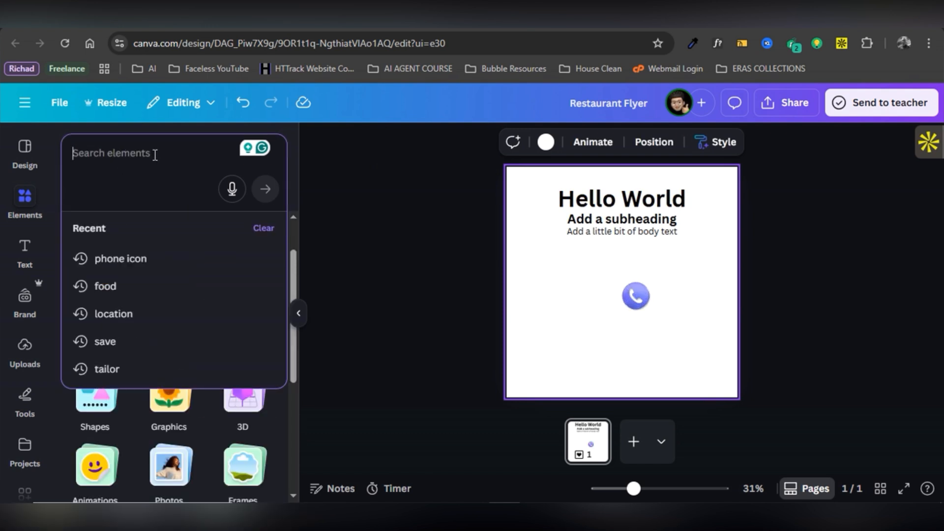
pyautogui.write('car')
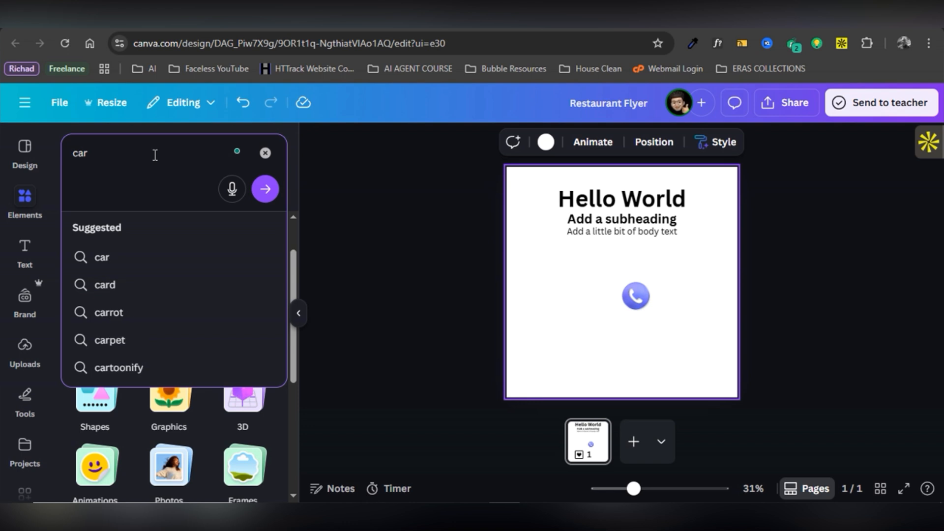
pyautogui.press('Return')
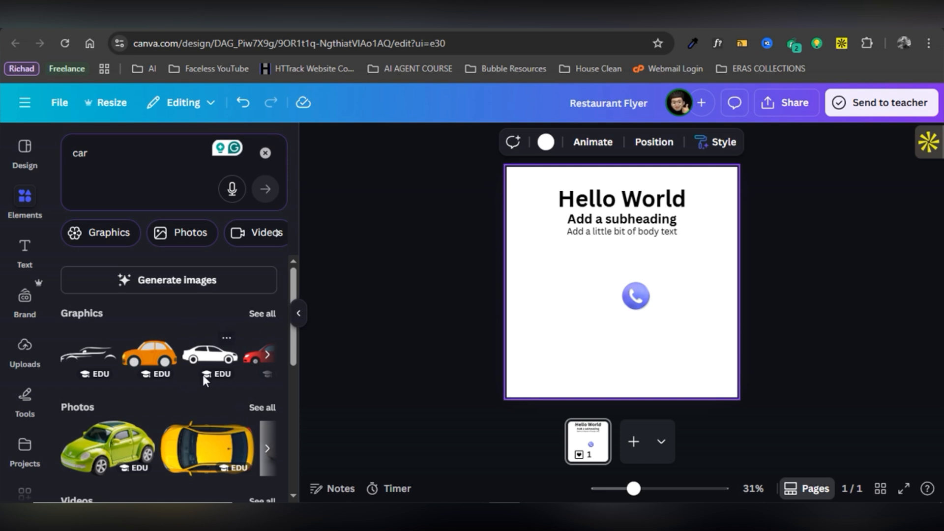
# Filter to photos, add the yellow top-down car photo and shrink it.
pyautogui.scroll(-3, 202, 372)
pyautogui.scroll(-4, 203, 380)
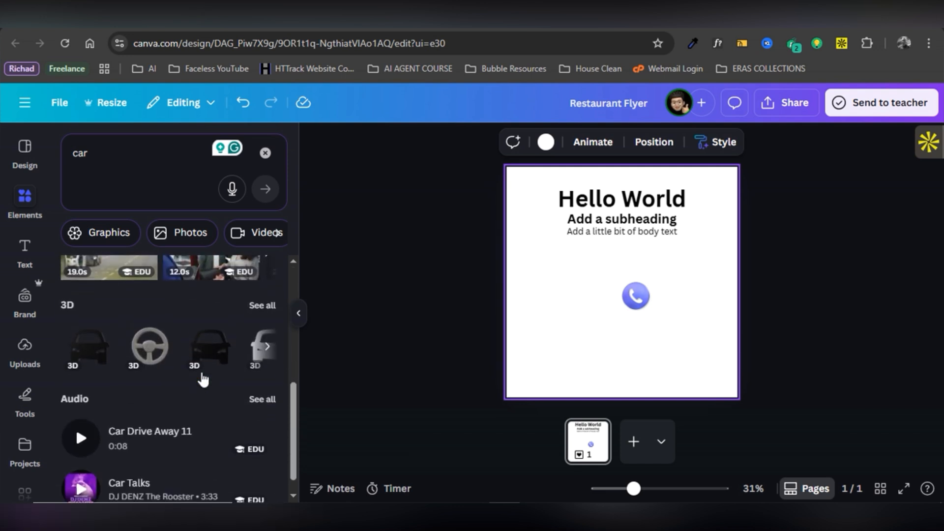
pyautogui.scroll(6, 201, 375)
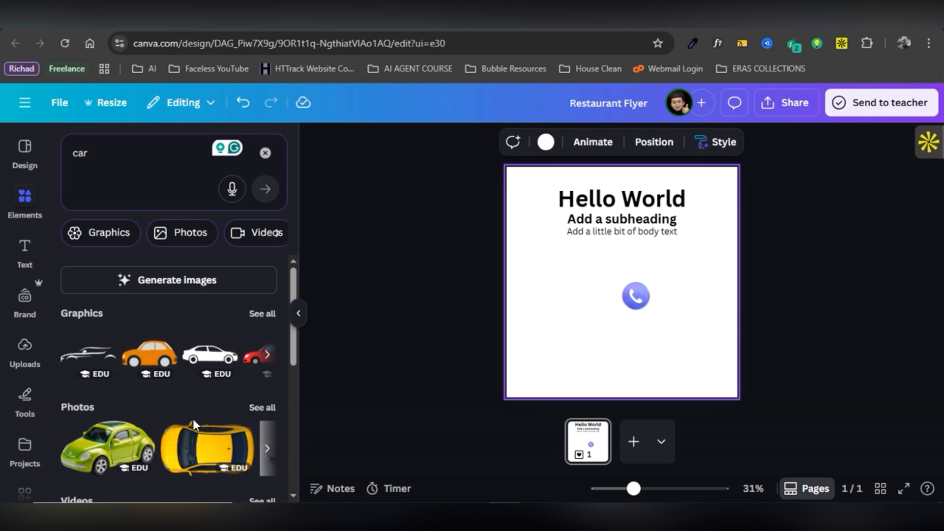
pyautogui.click(165, 414)
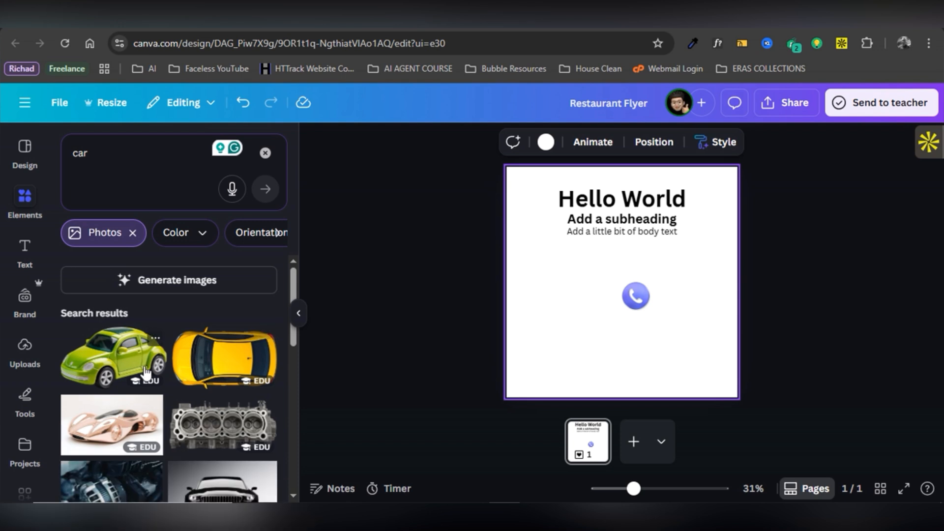
pyautogui.click(191, 367)
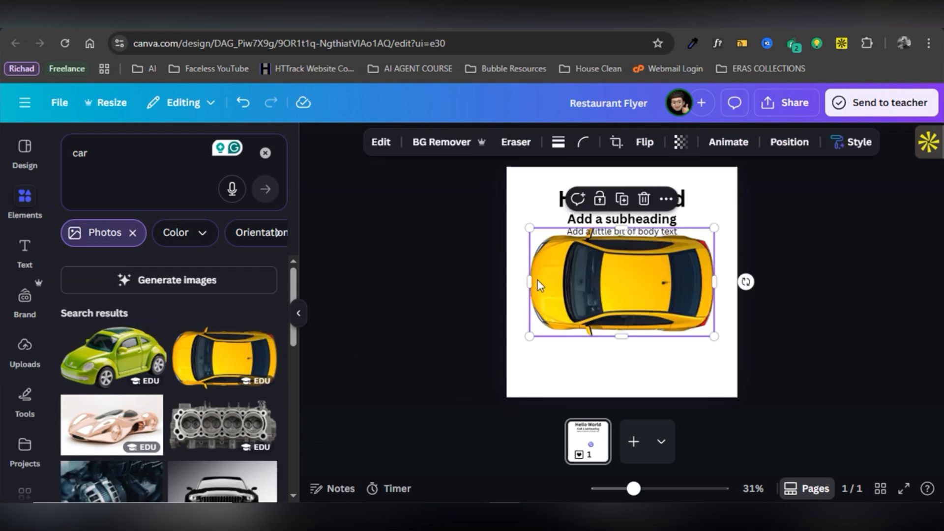
pyautogui.moveTo(529, 228); pyautogui.dragTo(621, 331)
# Centre the phone icon above the car, then select all text, icon and car together.
pyautogui.click(641, 304)
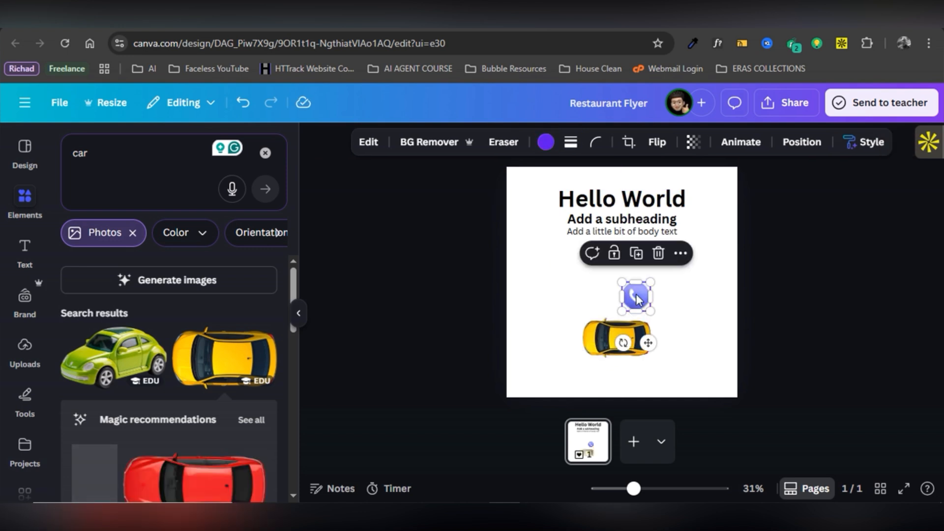
pyautogui.moveTo(636, 299); pyautogui.dragTo(617, 293)
pyautogui.click(677, 275)
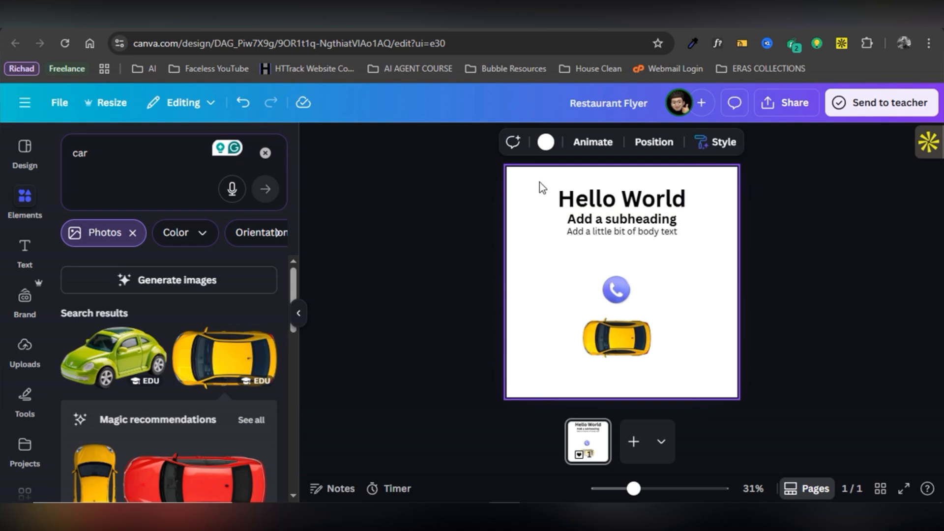
pyautogui.moveTo(539, 181); pyautogui.dragTo(675, 371)
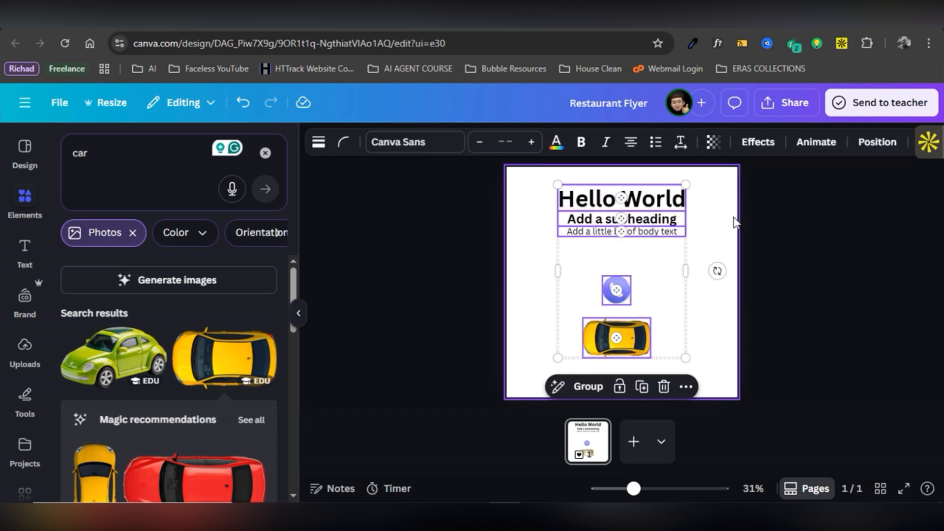
# Delete the text, phone icon and car photo, and clear the 'car' search.
pyautogui.press('Delete')
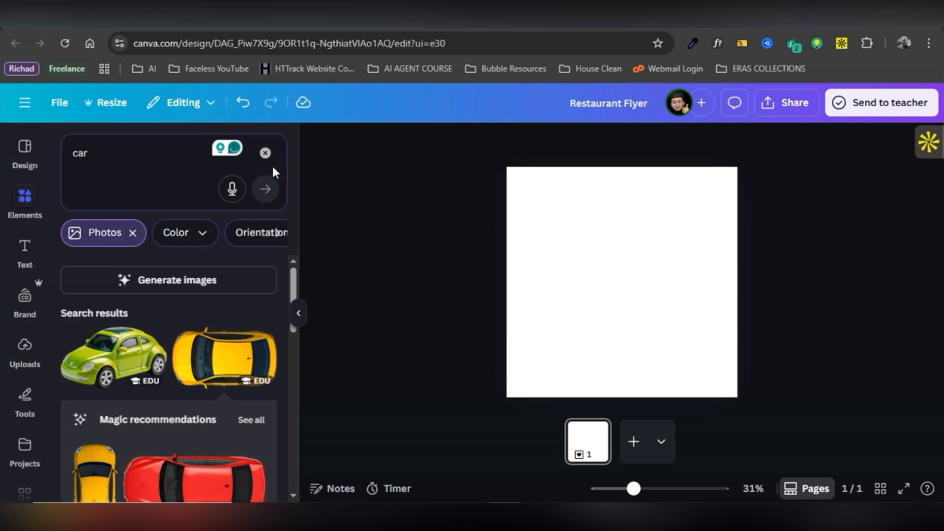
pyautogui.click(265, 153)
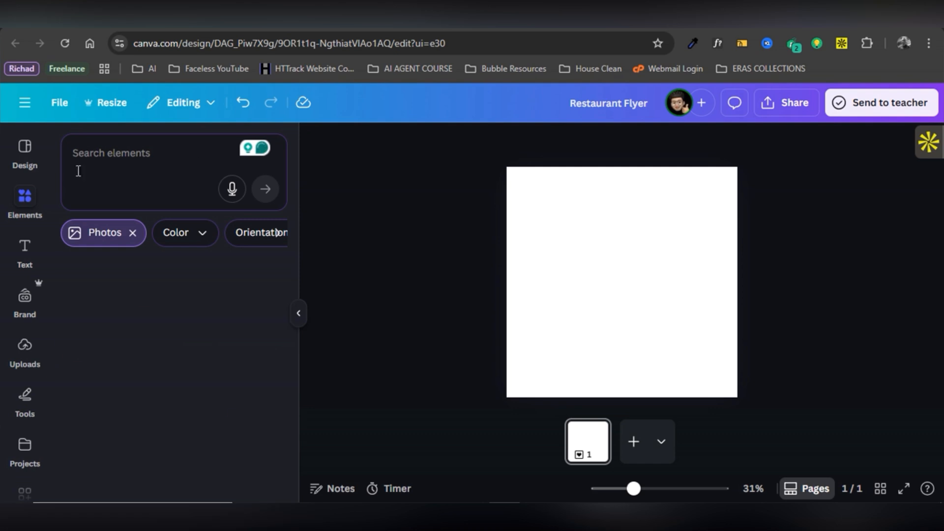
# Search the Design templates for 'Restuarant'.
pyautogui.click(25, 167)
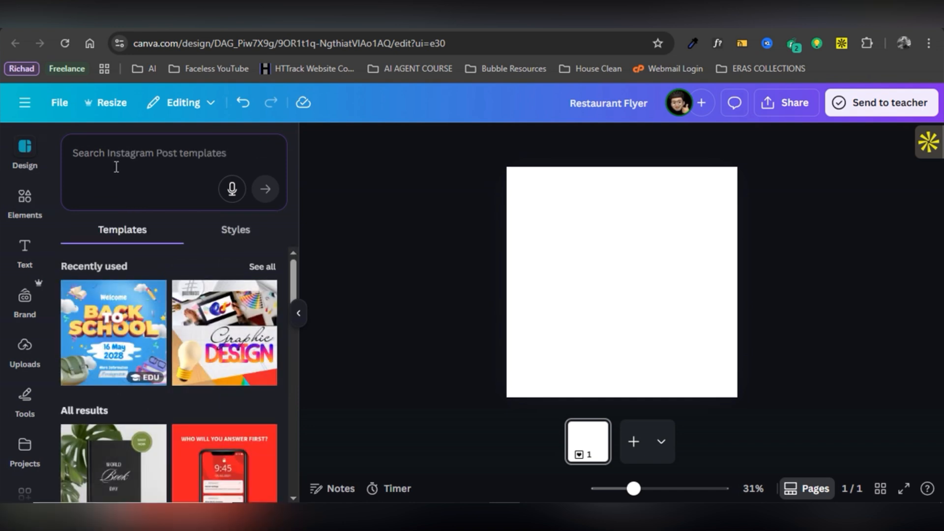
pyautogui.click(144, 160)
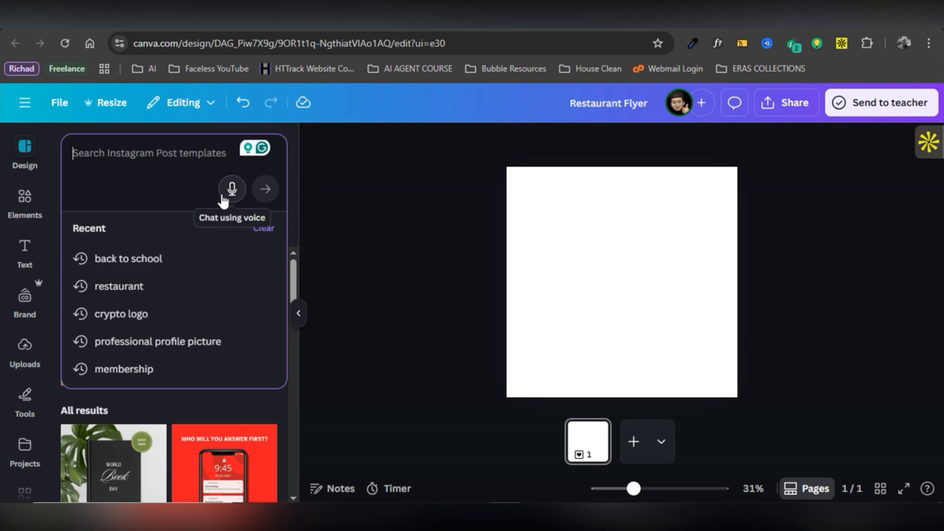
pyautogui.write('Rest')
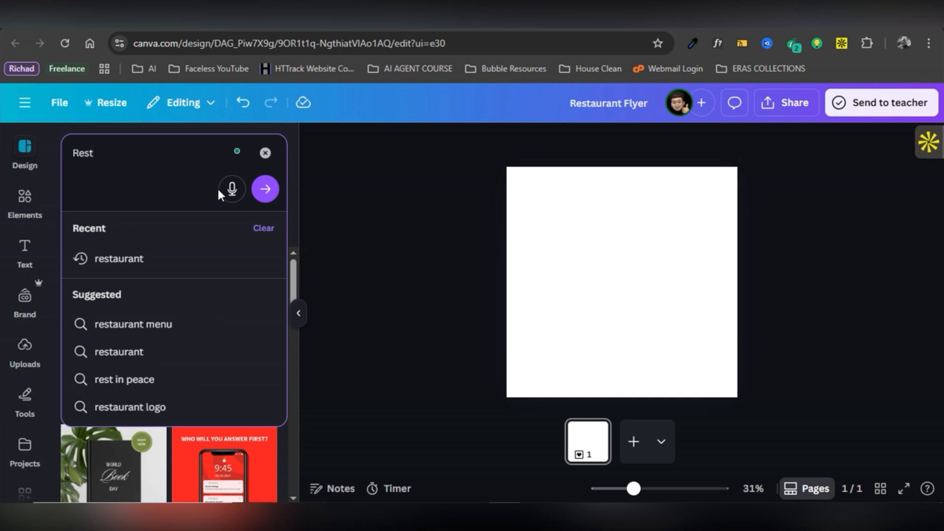
pyautogui.write('uarant')
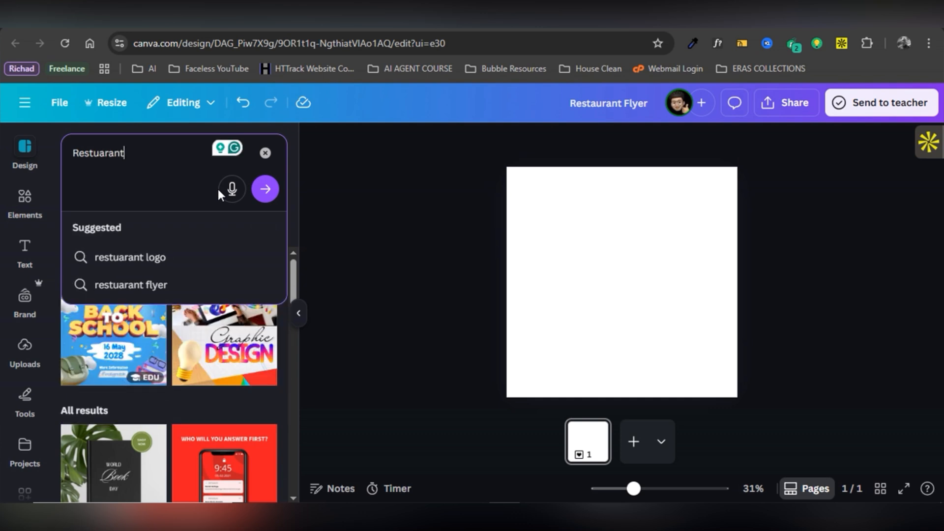
pyautogui.press('Return')
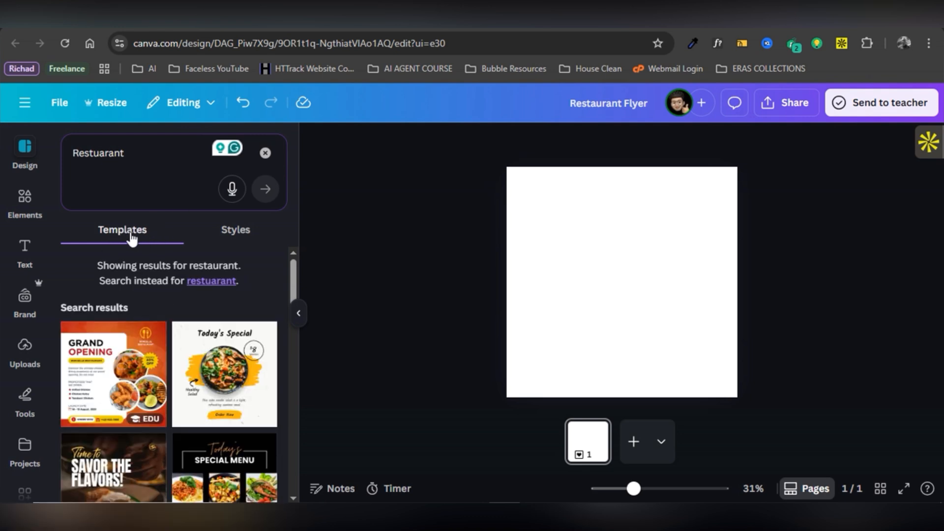
# Check the Styles results, then browse the restaurant template results for Grand Opening and Today's Special.
pyautogui.click(233, 236)
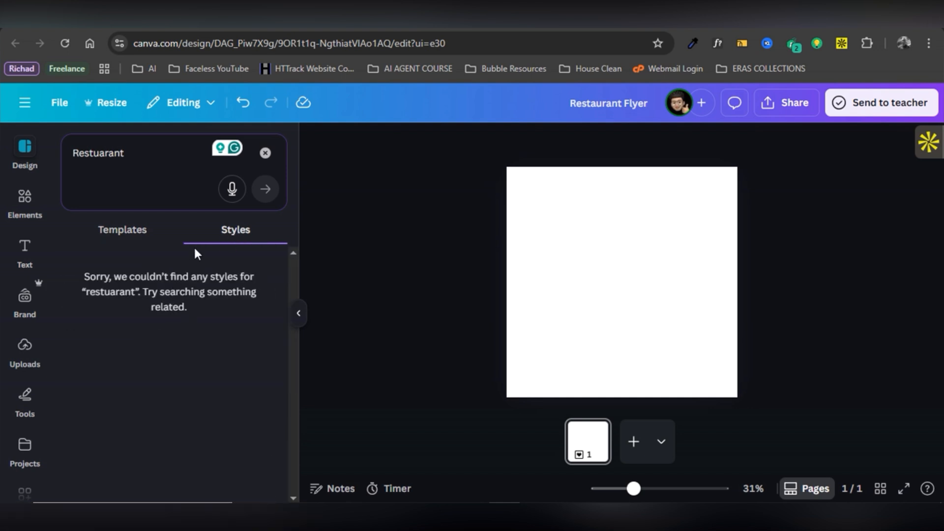
pyautogui.click(135, 240)
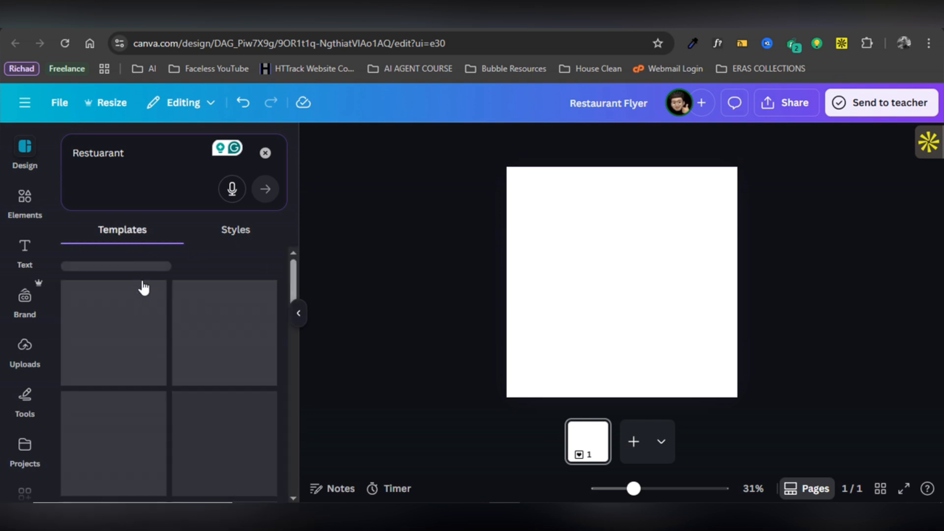
pyautogui.scroll(-2, 126, 389)
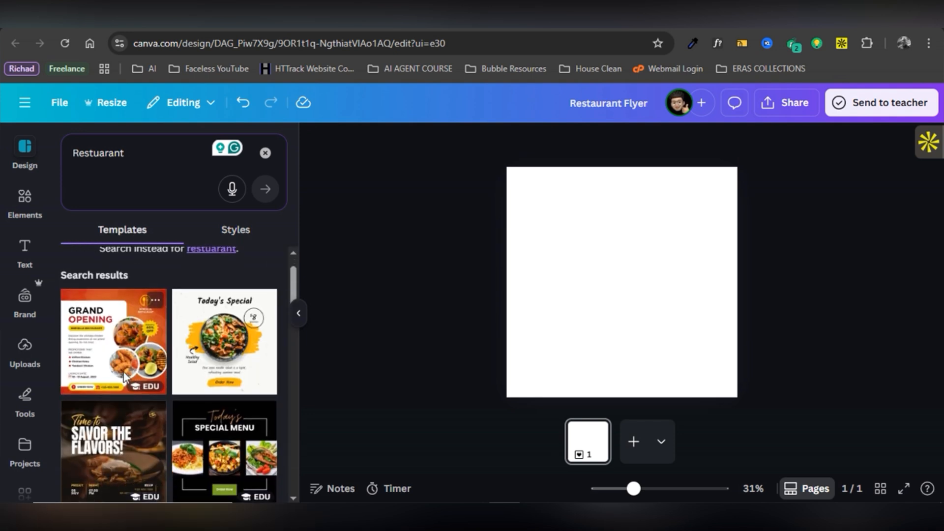
pyautogui.scroll(-1, 122, 366)
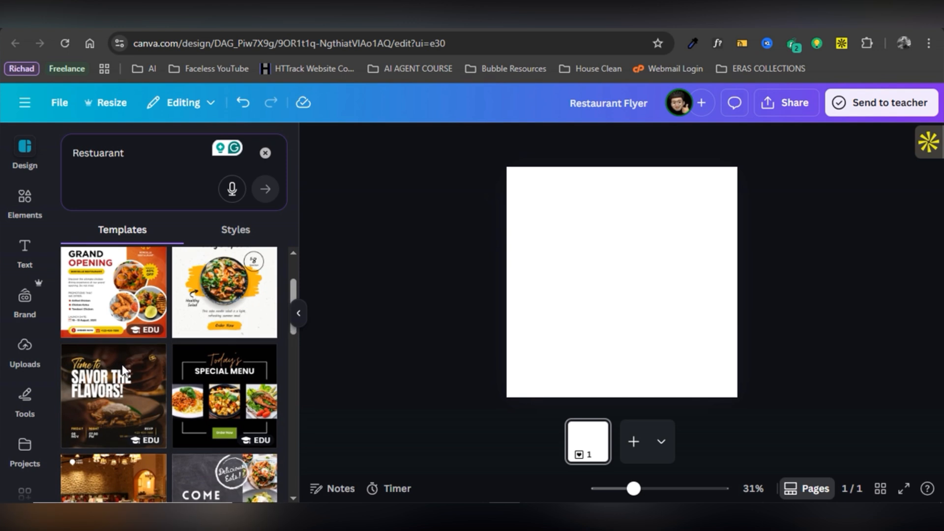
pyautogui.scroll(-4, 123, 372)
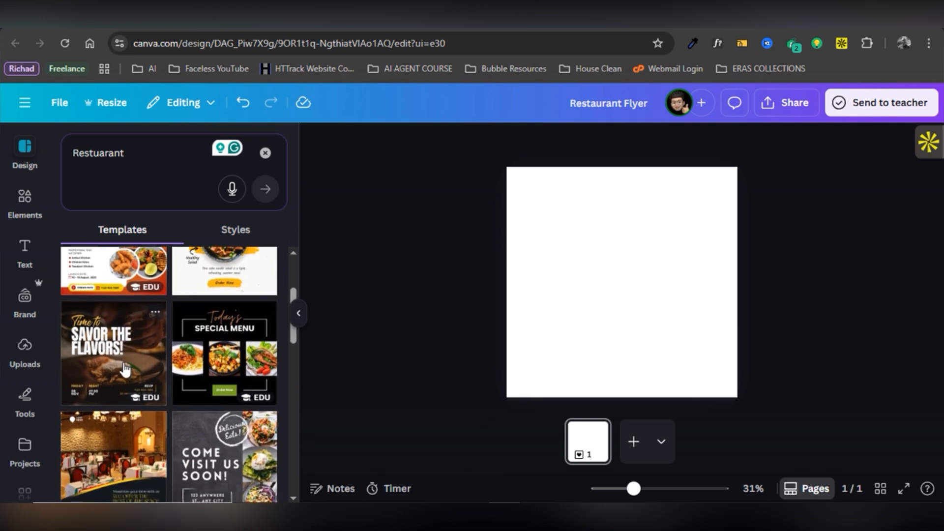
pyautogui.scroll(-3, 124, 368)
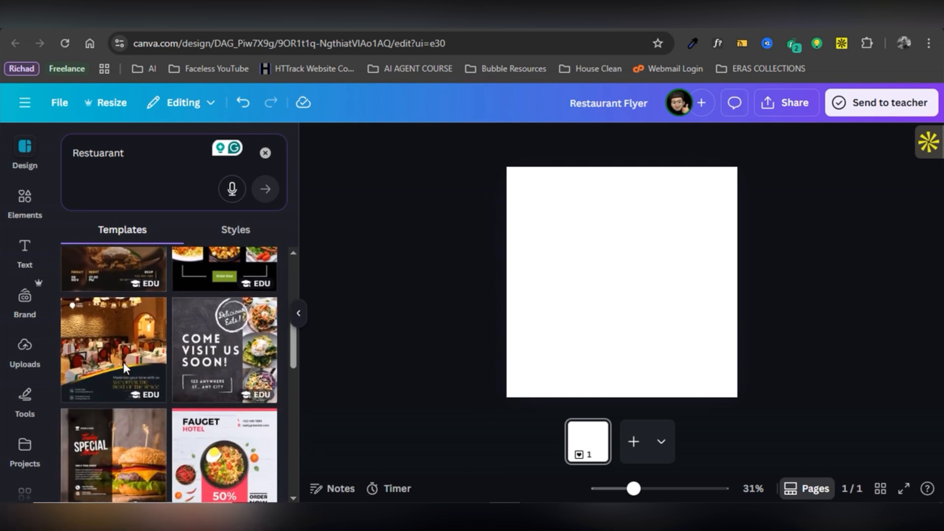
pyautogui.scroll(-4, 124, 370)
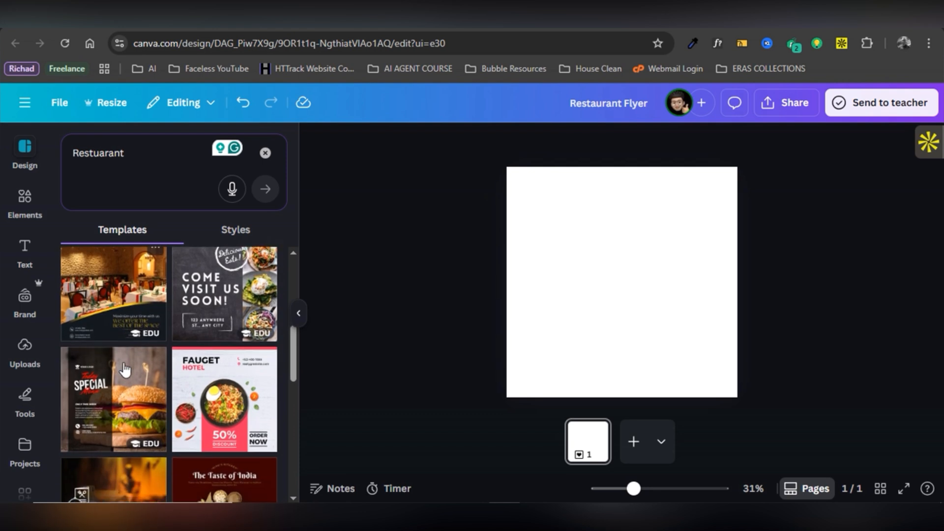
pyautogui.scroll(-2, 126, 370)
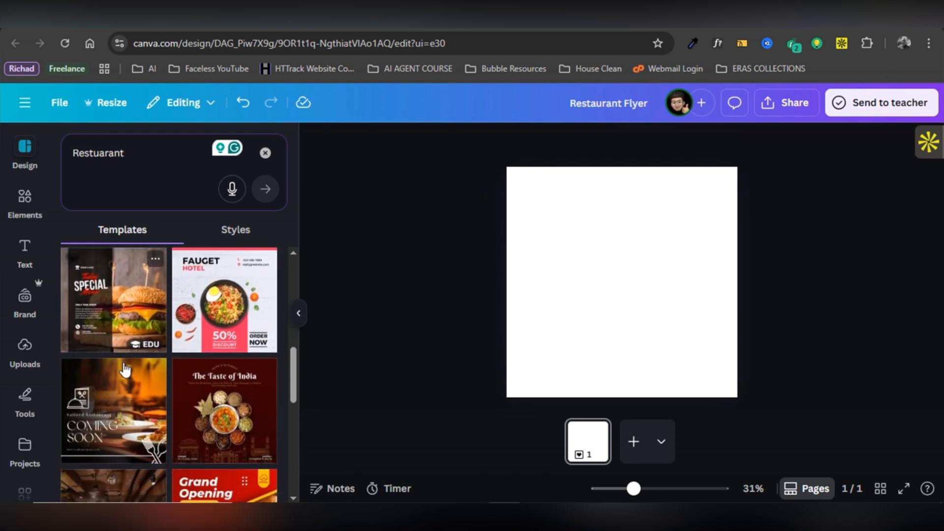
pyautogui.scroll(2, 125, 370)
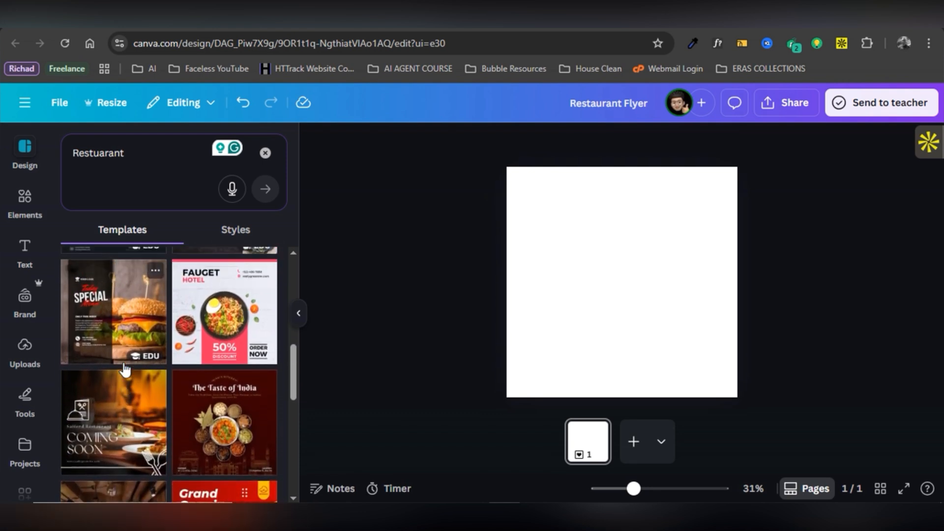
pyautogui.scroll(-7, 126, 370)
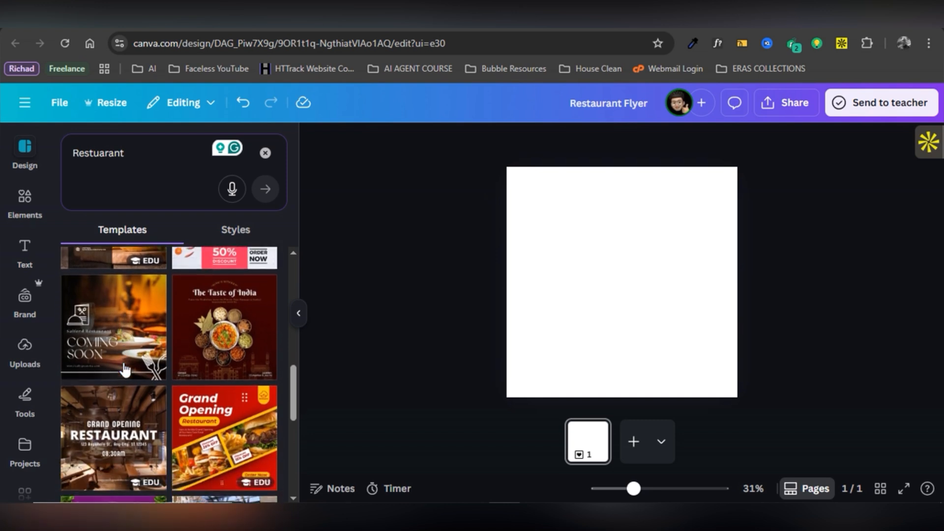
pyautogui.scroll(10, 125, 370)
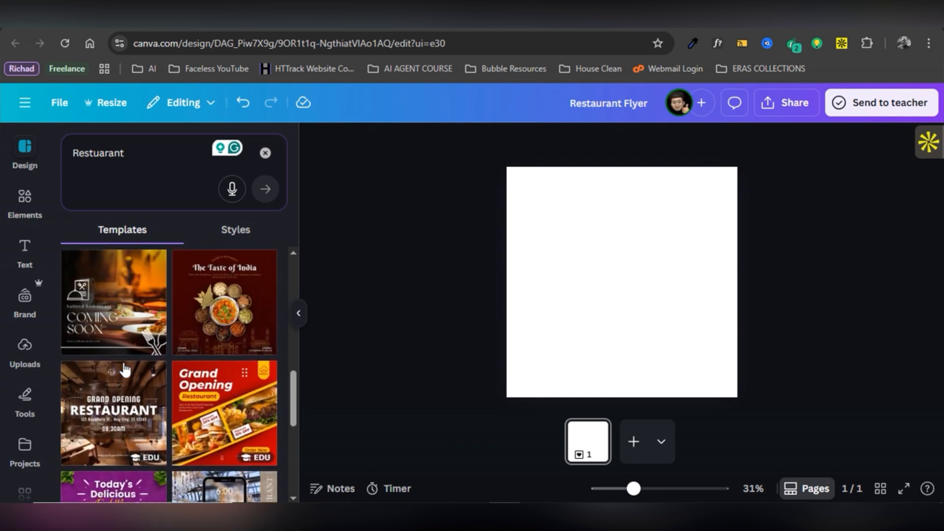
pyautogui.scroll(3, 125, 368)
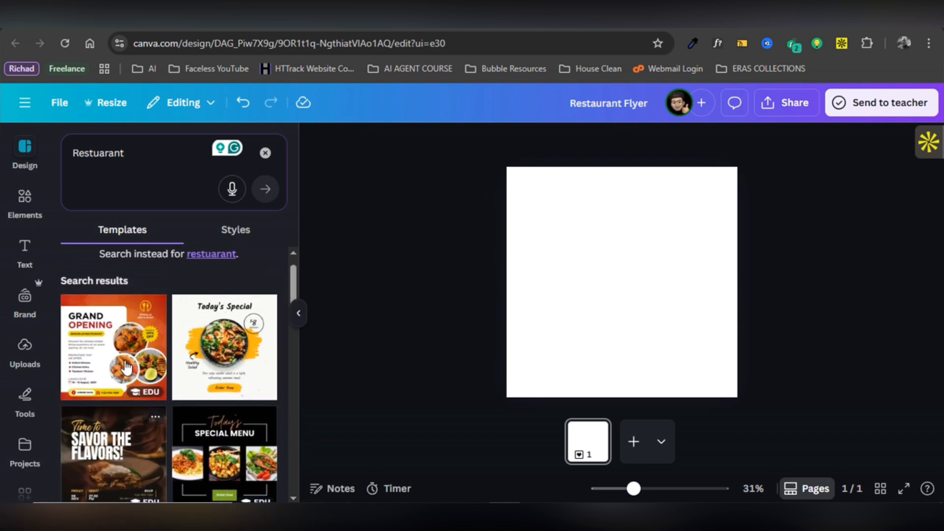
# Apply the Today's Special healthy salad template to the blank page and inspect its heading.
pyautogui.click(232, 374)
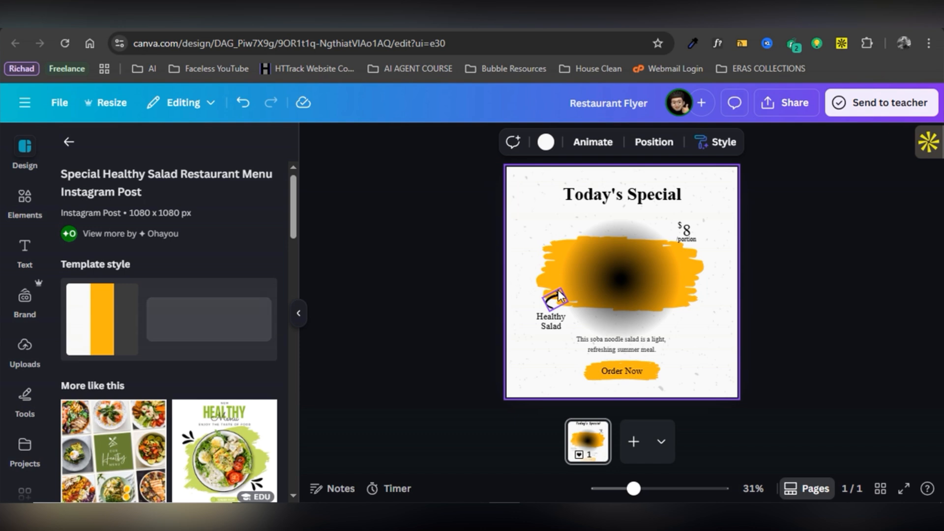
pyautogui.click(456, 314)
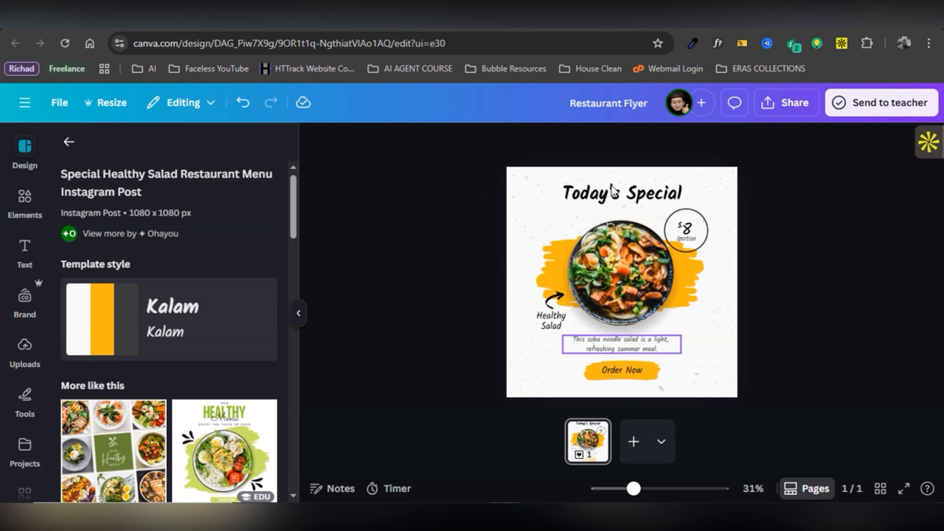
pyautogui.click(616, 199)
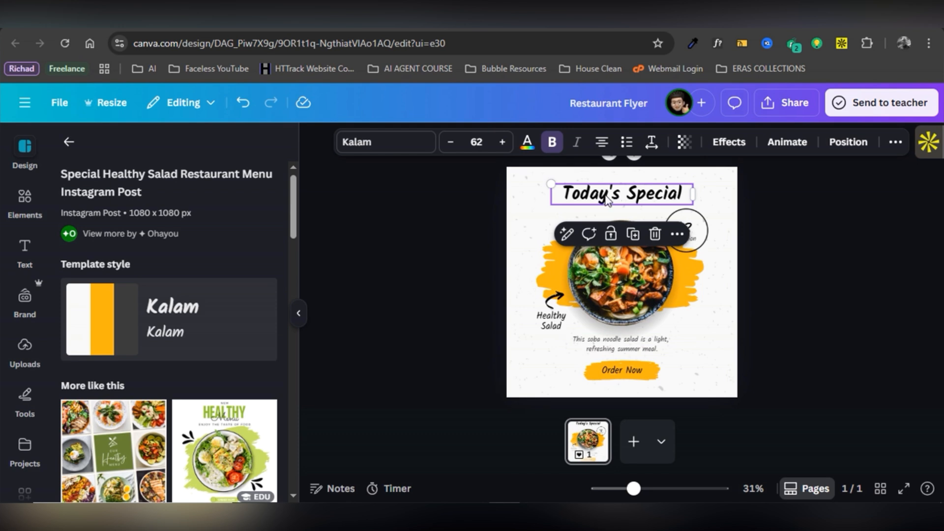
pyautogui.click(488, 268)
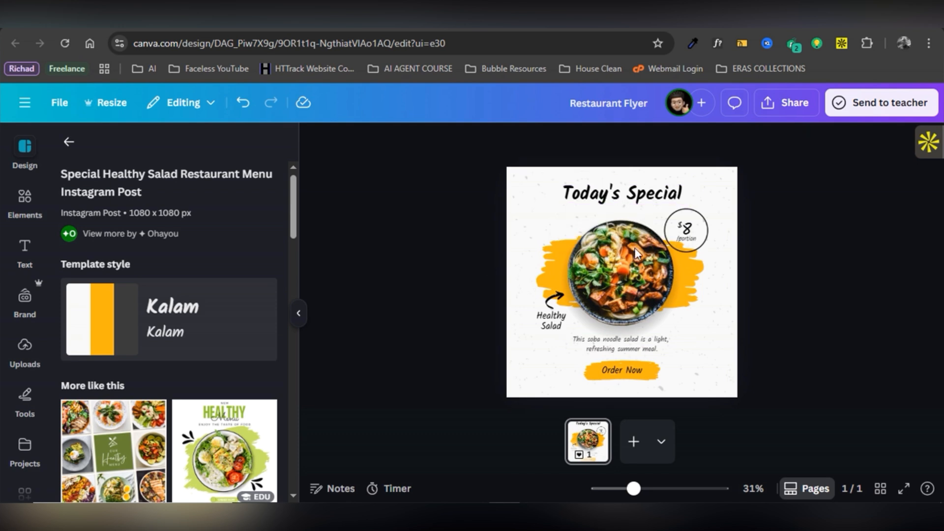
# Inspect the $8 price and speckled background, undoing the background deletion, then browse More like this.
pyautogui.click(686, 237)
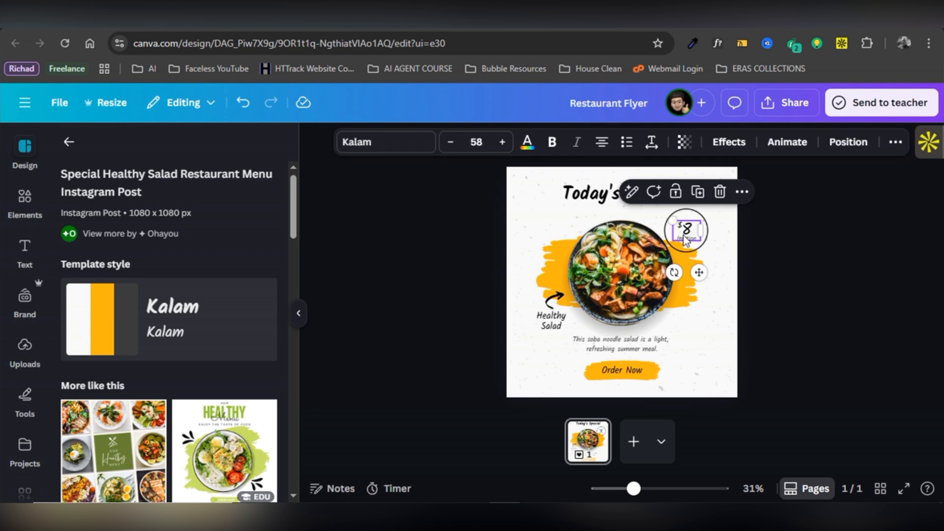
pyautogui.click(523, 181)
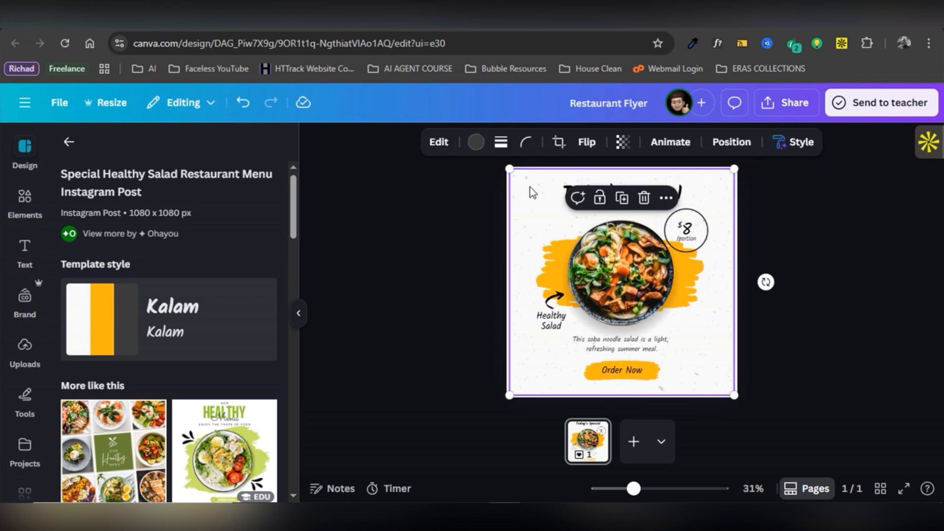
pyautogui.hotkey('ctrl', 'd')
pyautogui.press('Delete')
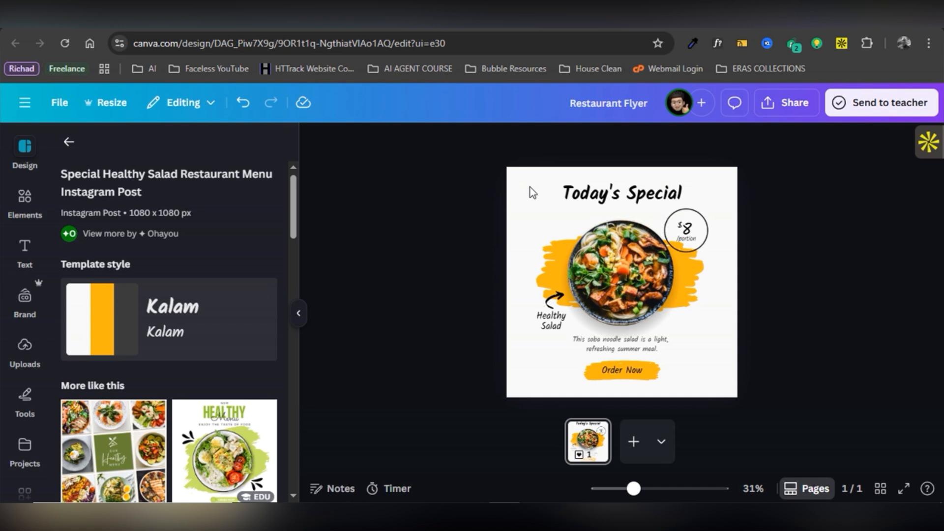
pyautogui.hotkey('ctrl', 'z')
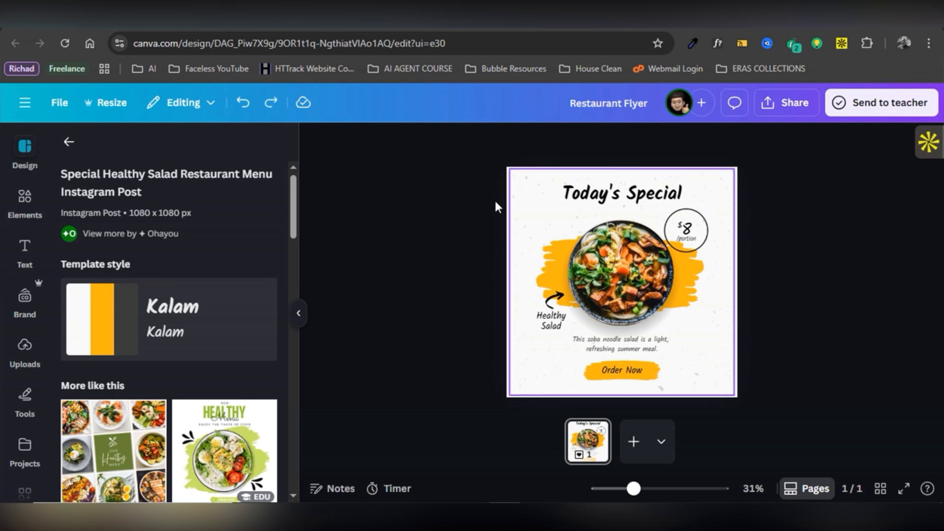
pyautogui.click(369, 262)
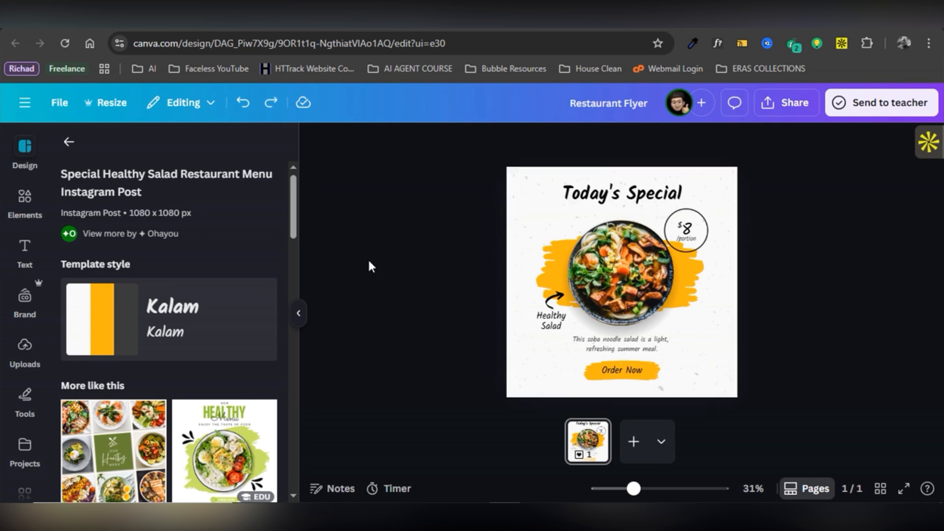
pyautogui.scroll(-3, 143, 406)
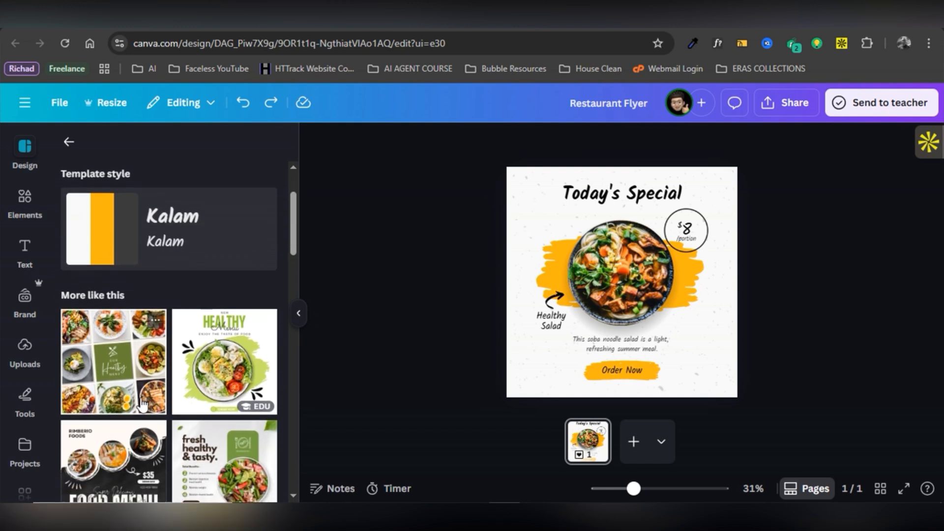
pyautogui.scroll(-3, 143, 406)
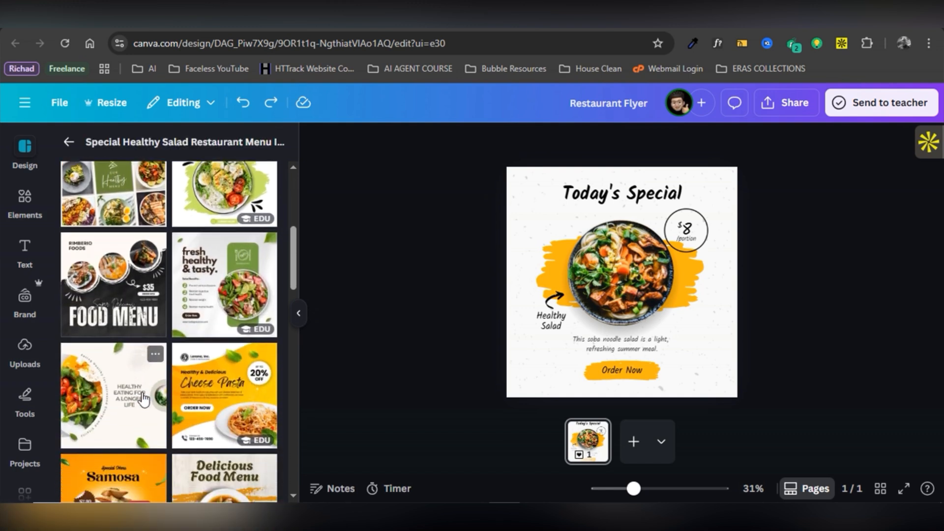
pyautogui.scroll(-1, 143, 394)
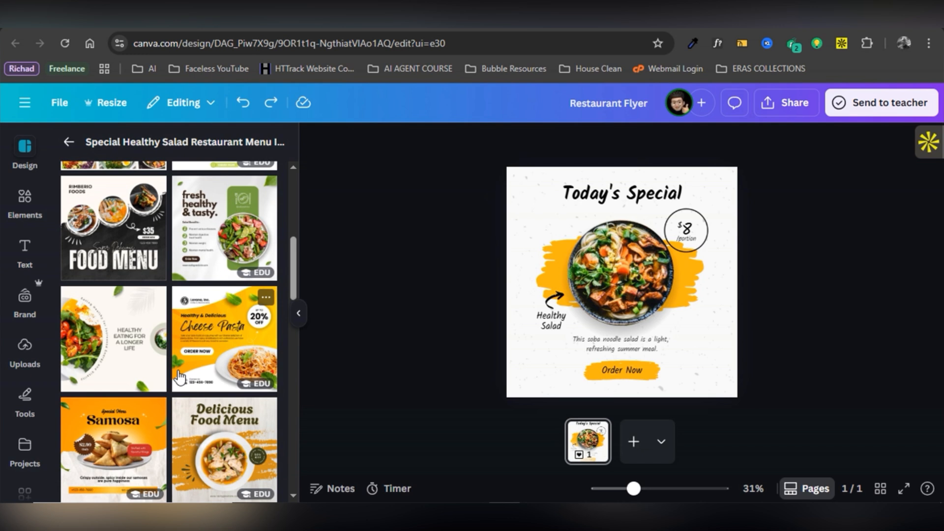
# Add page 2 and fill it with the orange Samosa Instagram Post template showing $2.99.
pyautogui.click(634, 447)
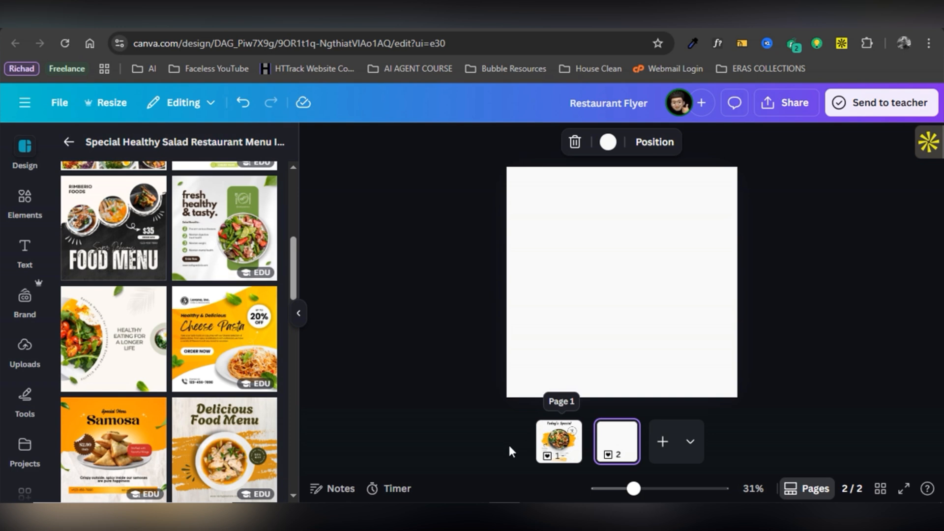
pyautogui.scroll(-2, 157, 363)
pyautogui.scroll(-2, 157, 363)
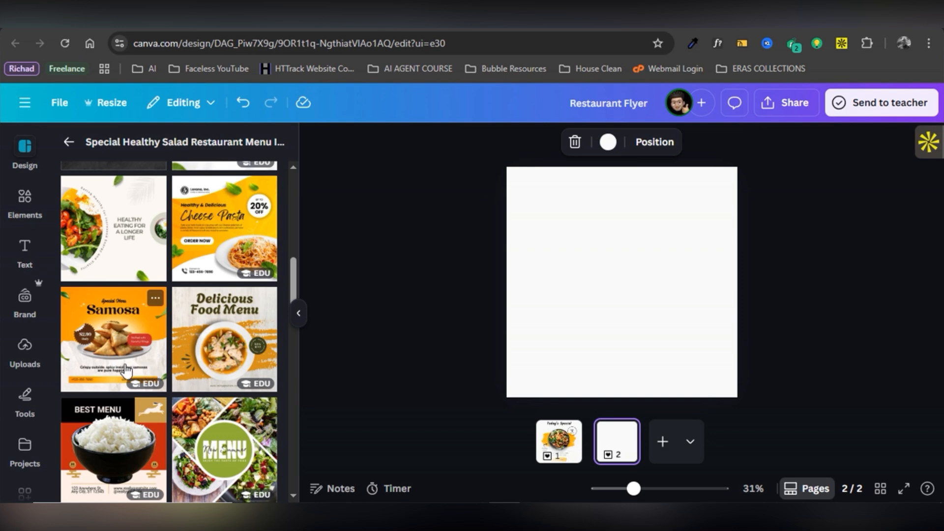
pyautogui.scroll(-2, 120, 358)
pyautogui.scroll(-3, 120, 356)
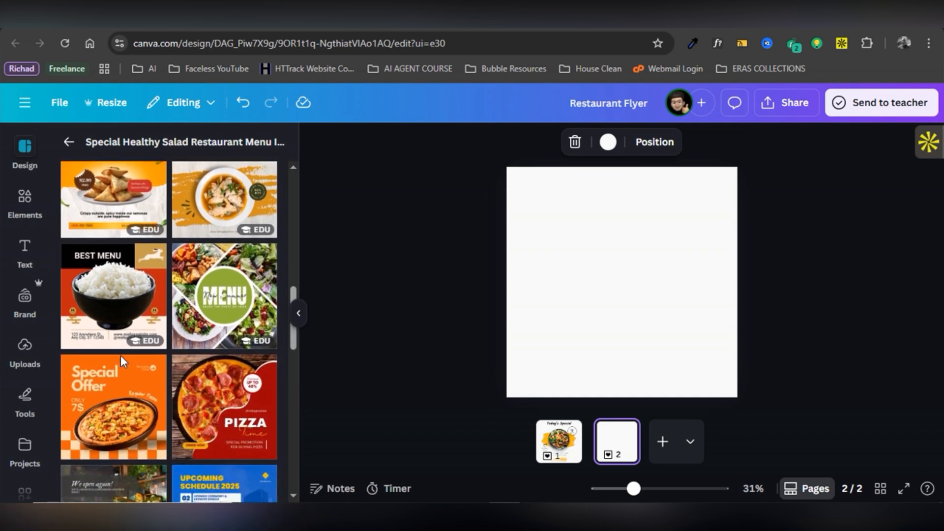
pyautogui.scroll(5, 122, 362)
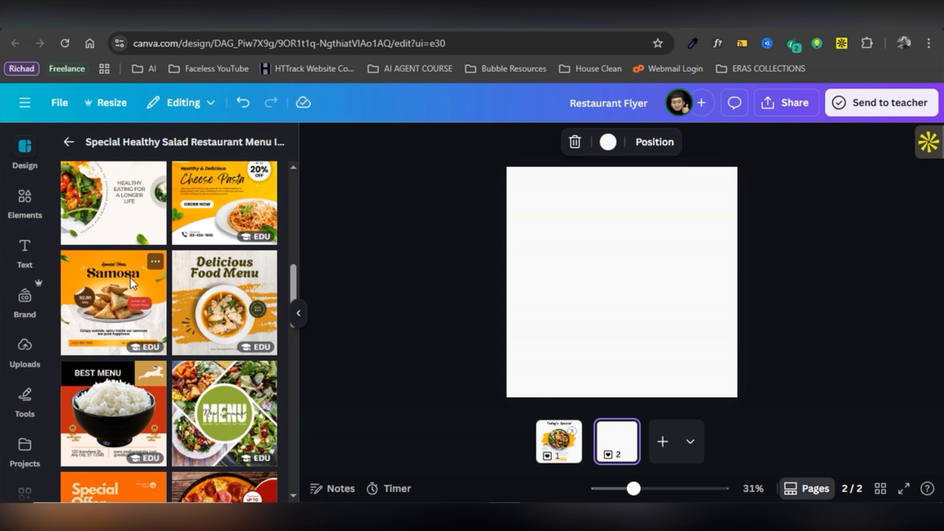
pyautogui.click(113, 295)
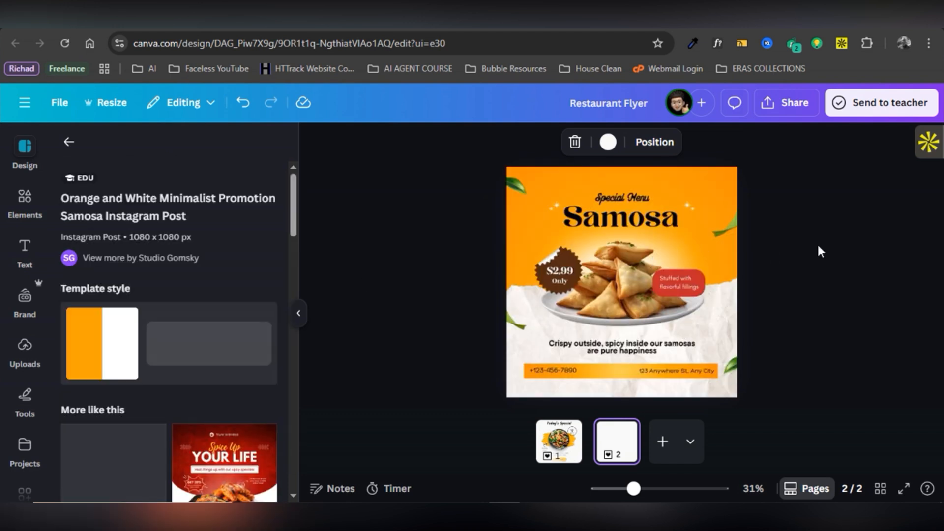
# Return to the restaurant template results and bring the salad page 1 up for editing.
pyautogui.click(815, 243)
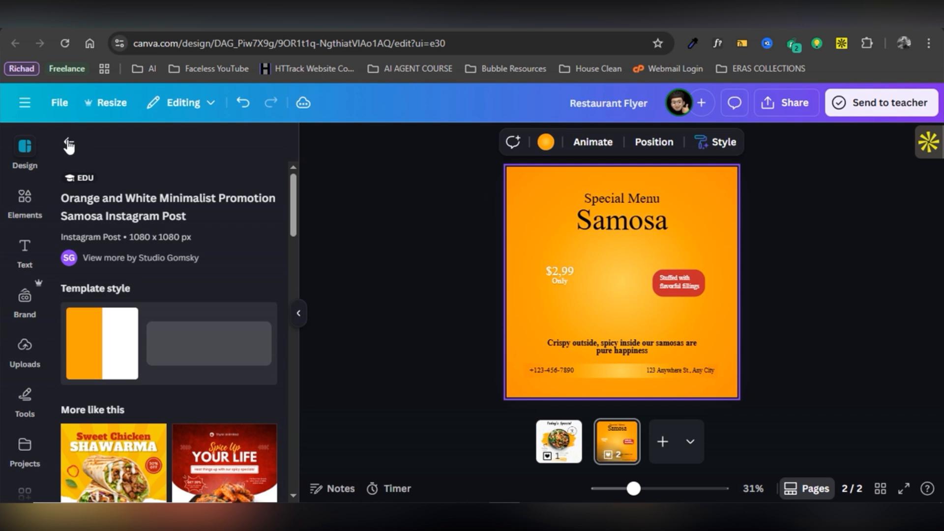
pyautogui.click(69, 146)
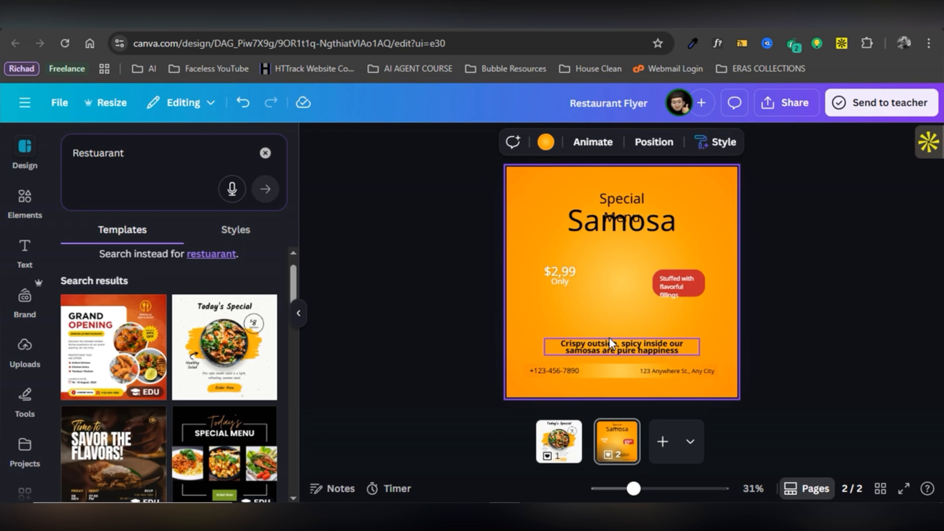
pyautogui.click(560, 447)
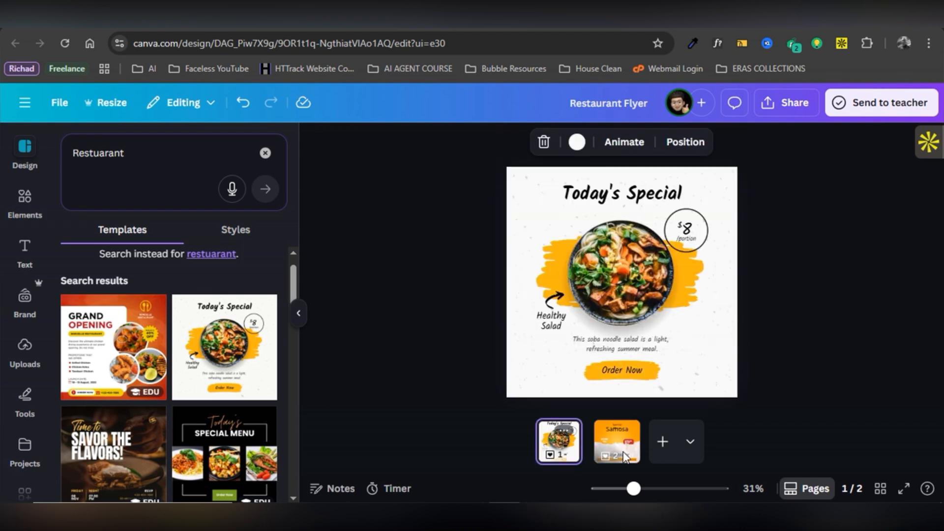
pyautogui.click(621, 457)
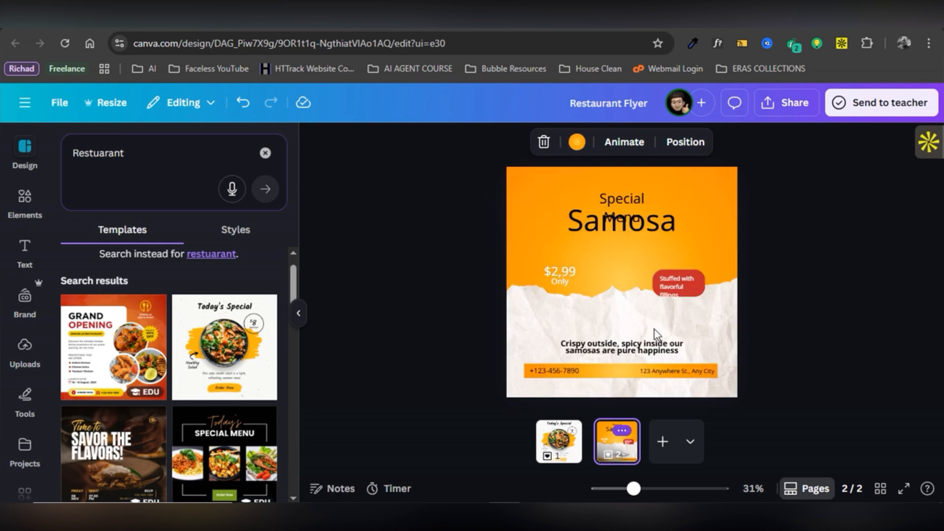
pyautogui.click(568, 455)
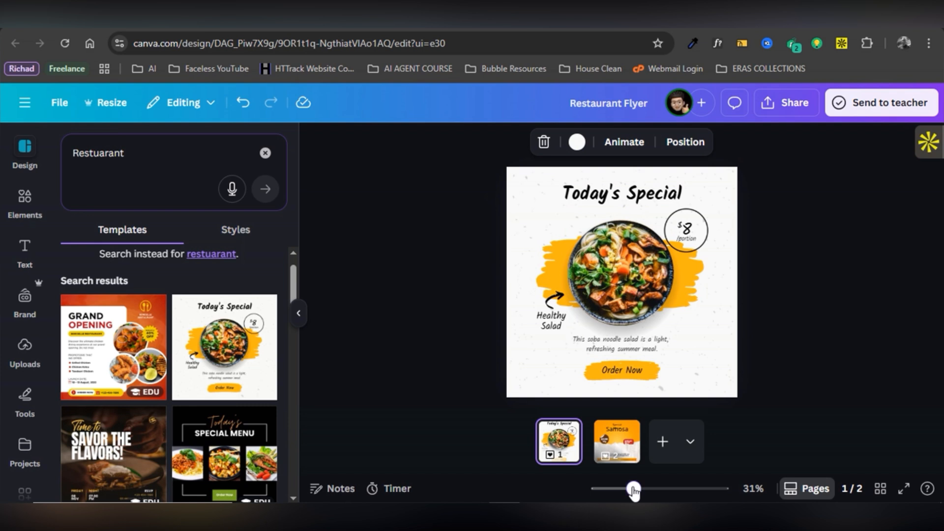
# Extend the heading to 'Today's Special Meal' and widen and re-centre it to fit one line.
pyautogui.moveTo(635, 491); pyautogui.dragTo(665, 491)
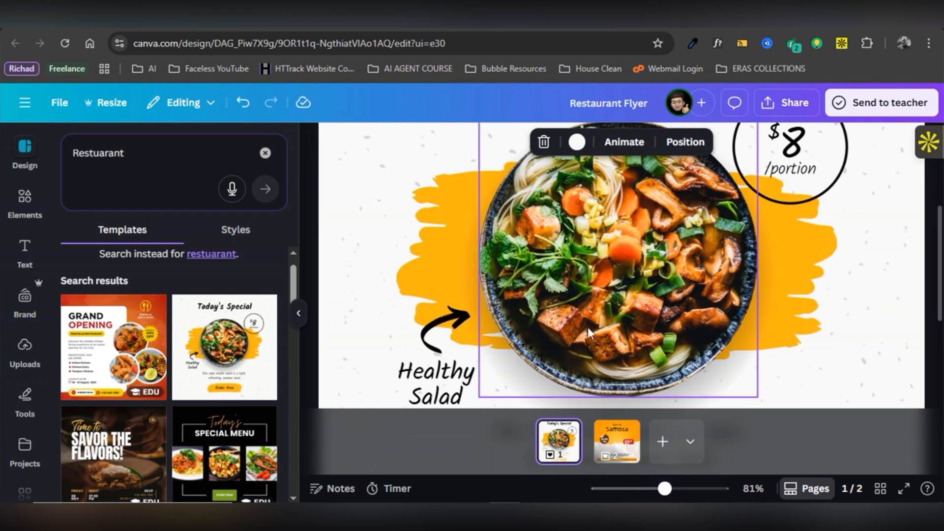
pyautogui.scroll(3, 588, 327)
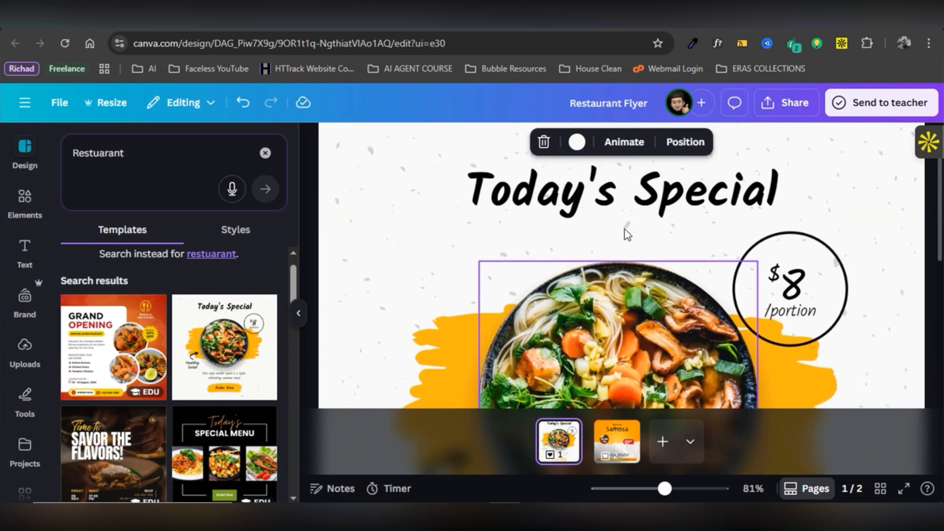
pyautogui.doubleClick(674, 199)
pyautogui.click(766, 186)
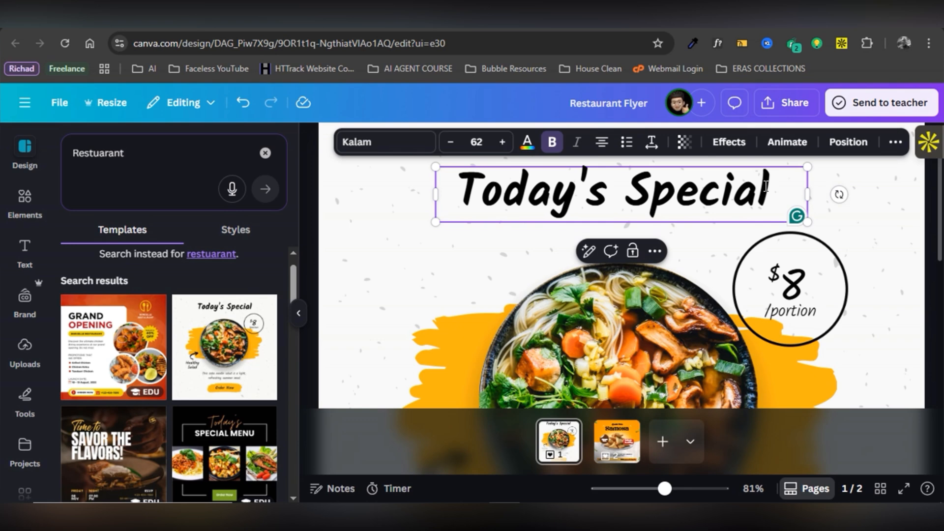
pyautogui.write('Meal')
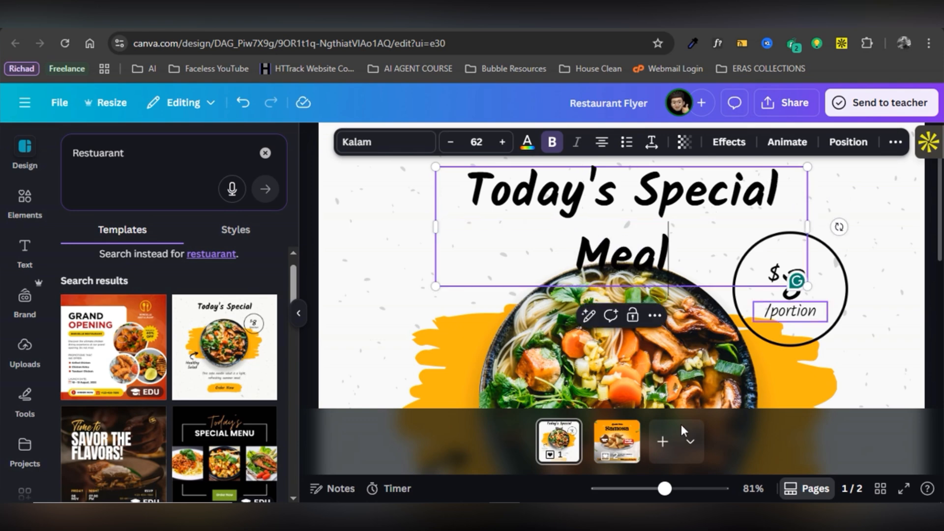
pyautogui.moveTo(665, 490); pyautogui.dragTo(648, 490)
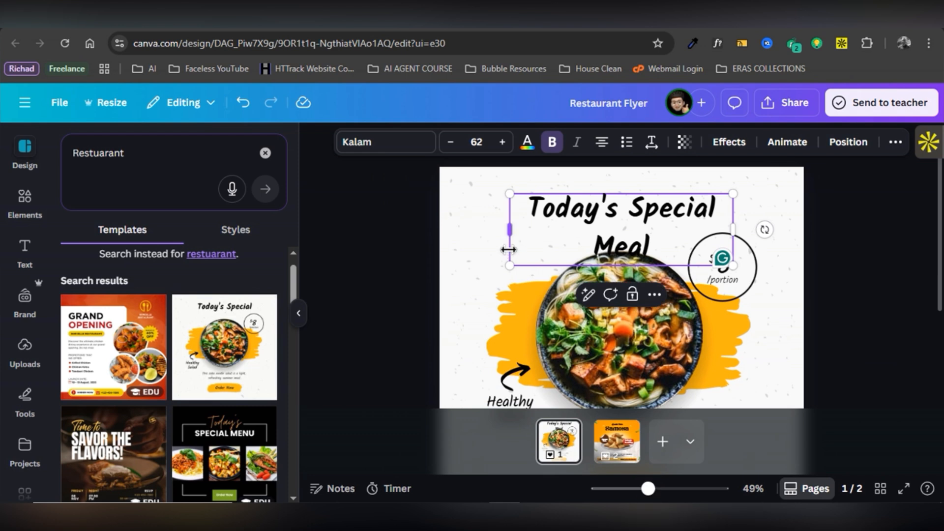
pyautogui.moveTo(512, 233); pyautogui.dragTo(479, 230)
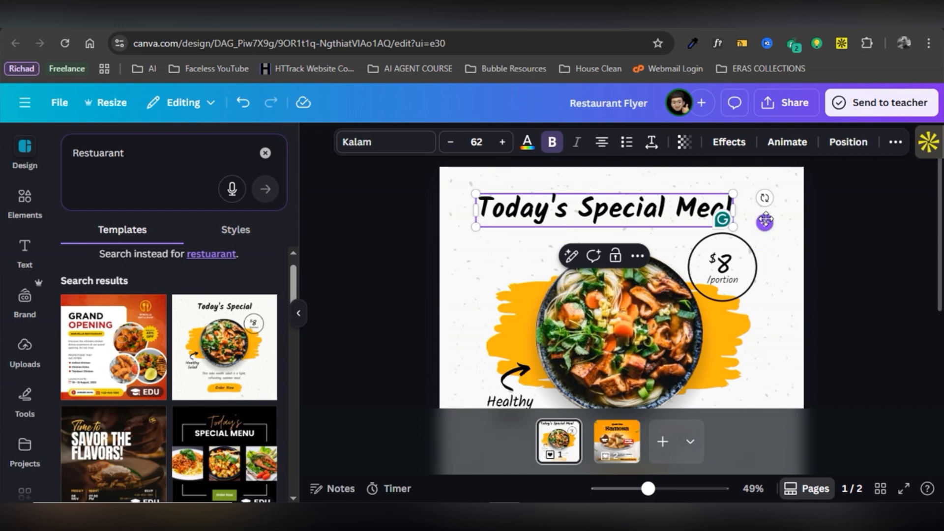
pyautogui.moveTo(766, 220); pyautogui.dragTo(782, 217)
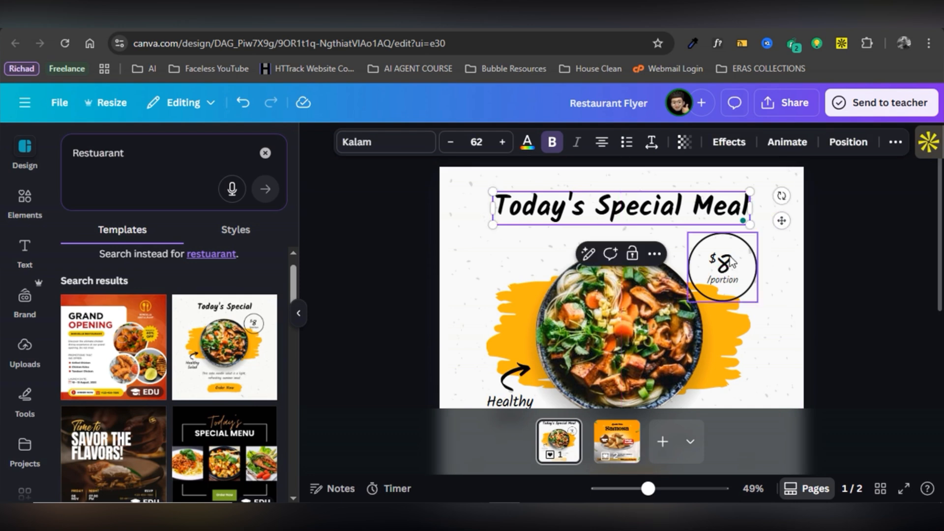
# Change the salad price from $8 to $10.
pyautogui.doubleClick(730, 265)
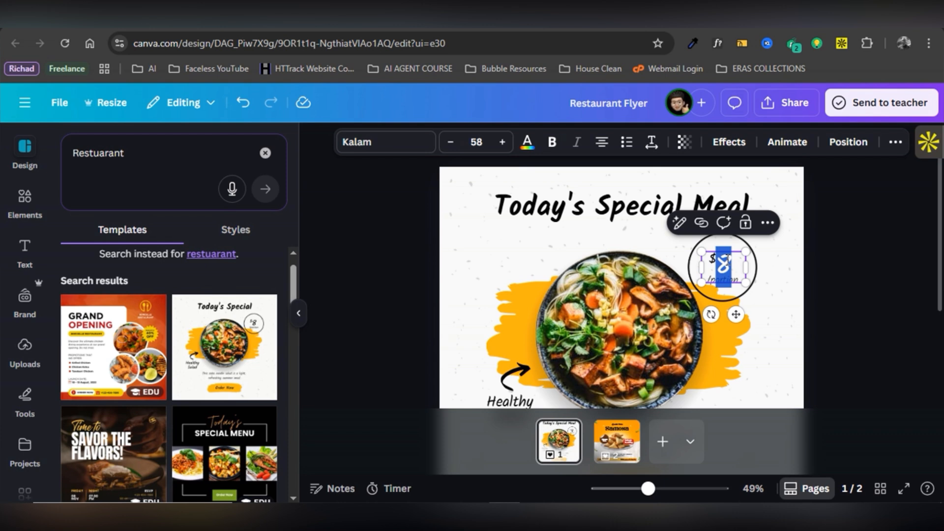
pyautogui.write('10')
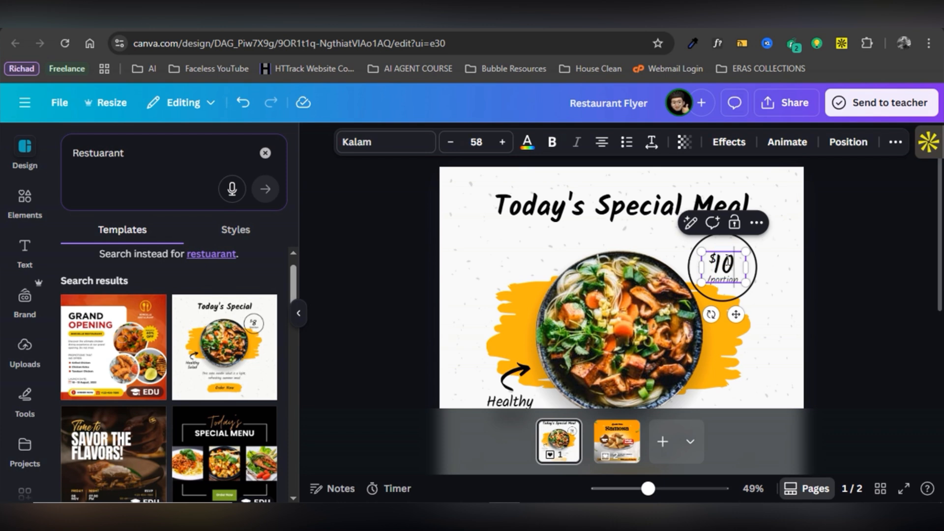
pyautogui.click(816, 283)
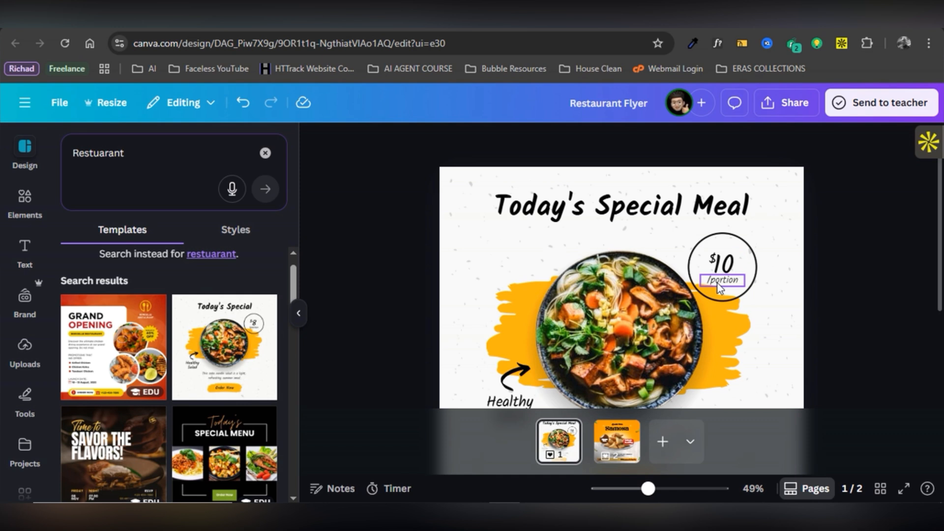
pyautogui.scroll(-3, 585, 301)
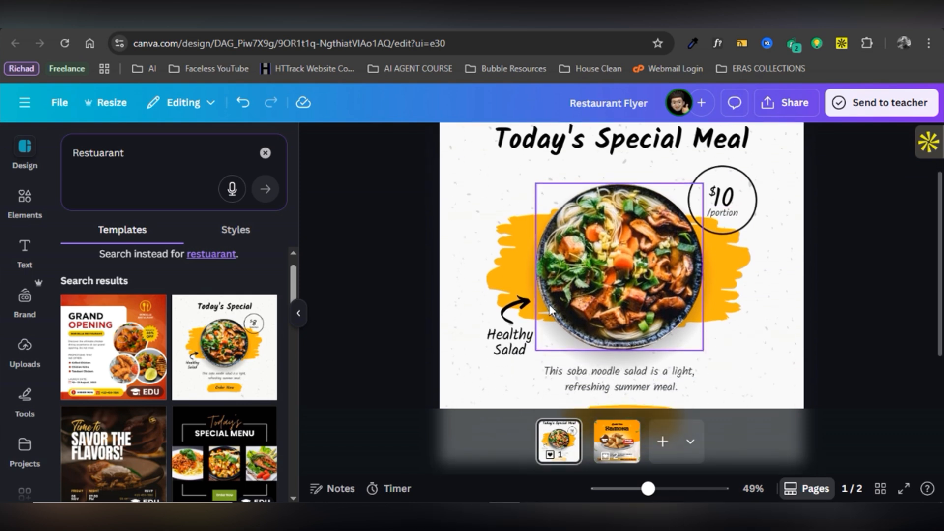
# Change the side caption to 'Healthy Salad For you'.
pyautogui.click(512, 345)
pyautogui.doubleClick(514, 344)
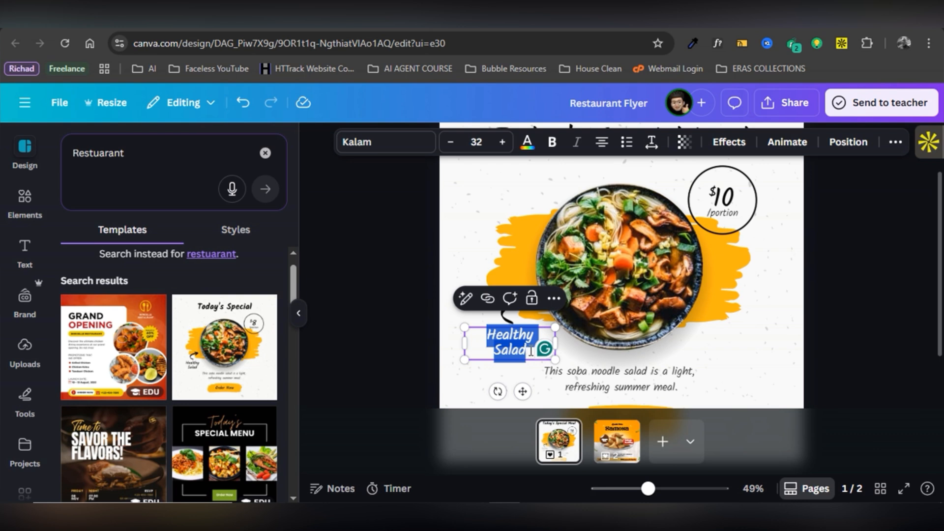
pyautogui.click(530, 352)
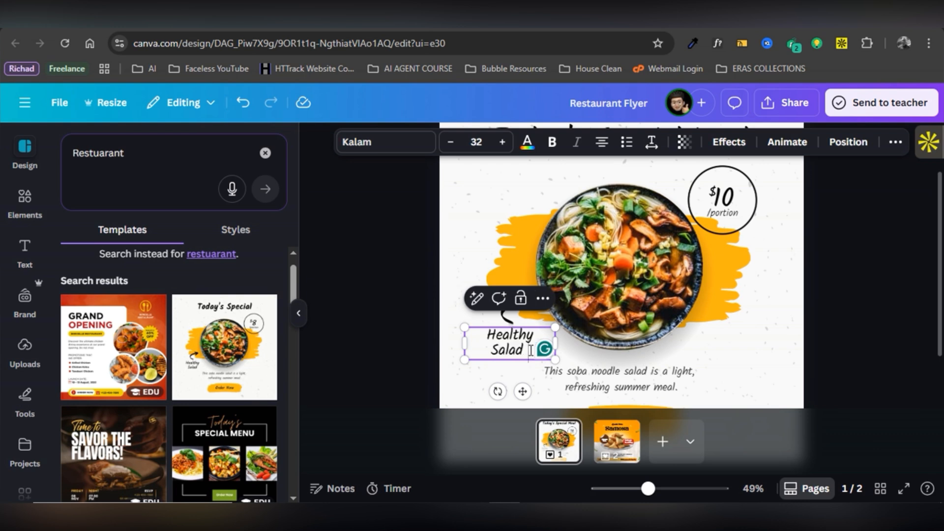
pyautogui.write('R')
pyautogui.write('or')
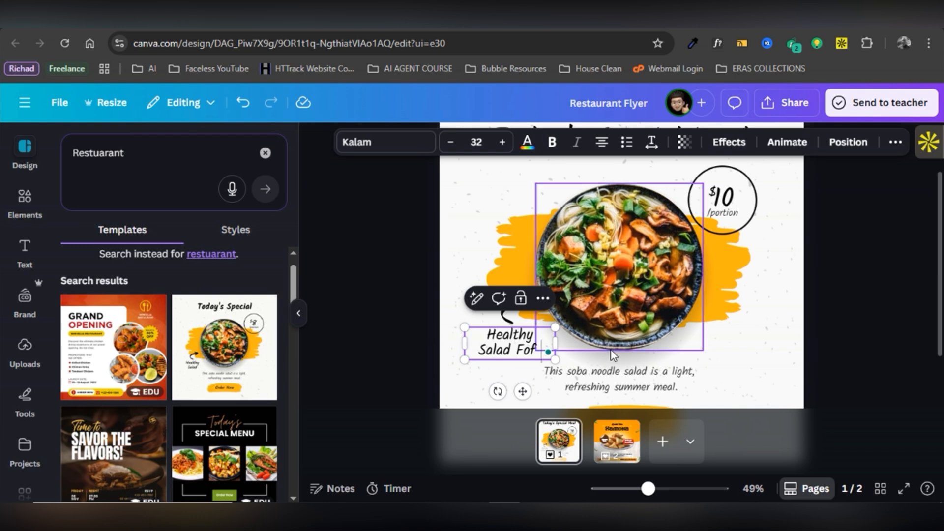
pyautogui.press('BackSpace')
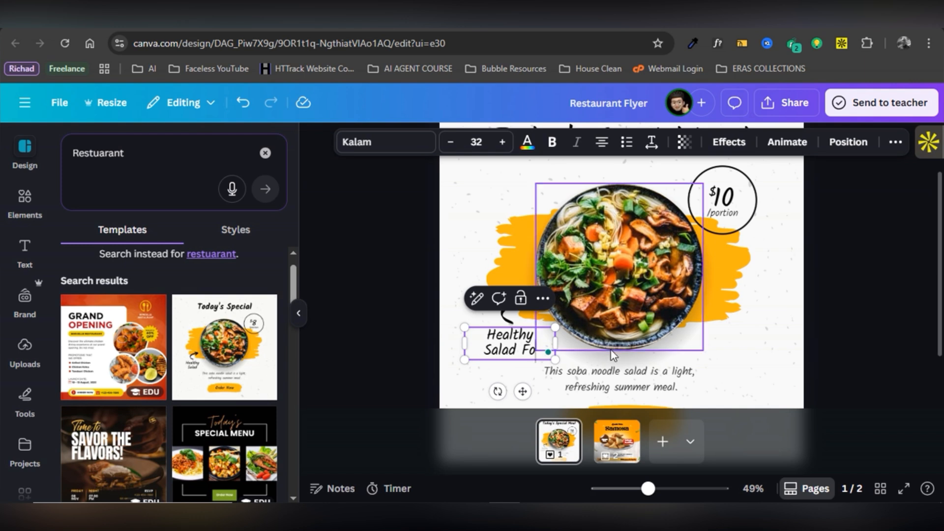
pyautogui.write('r you')
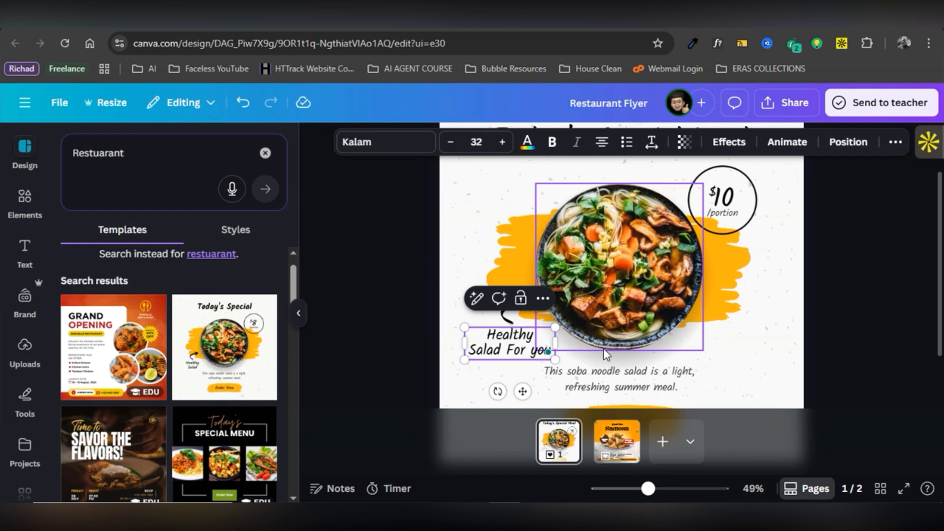
pyautogui.click(383, 302)
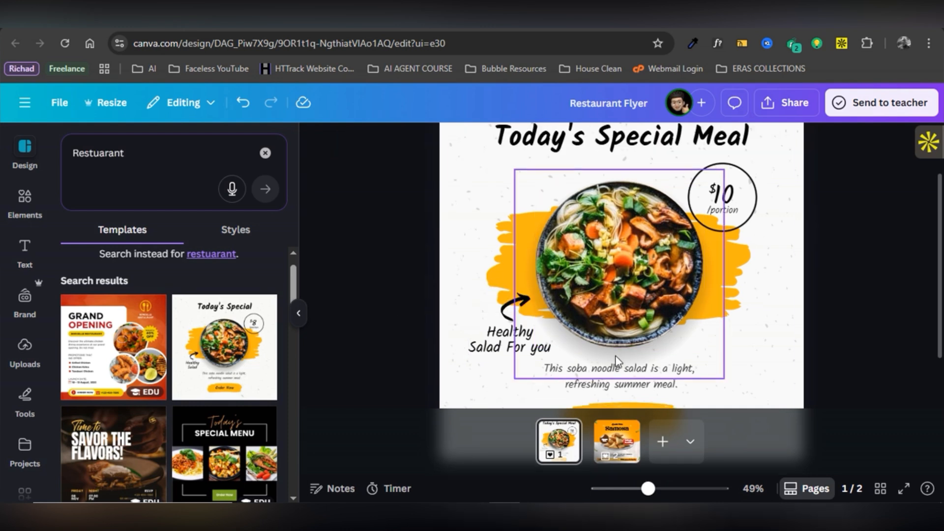
pyautogui.scroll(-3, 617, 354)
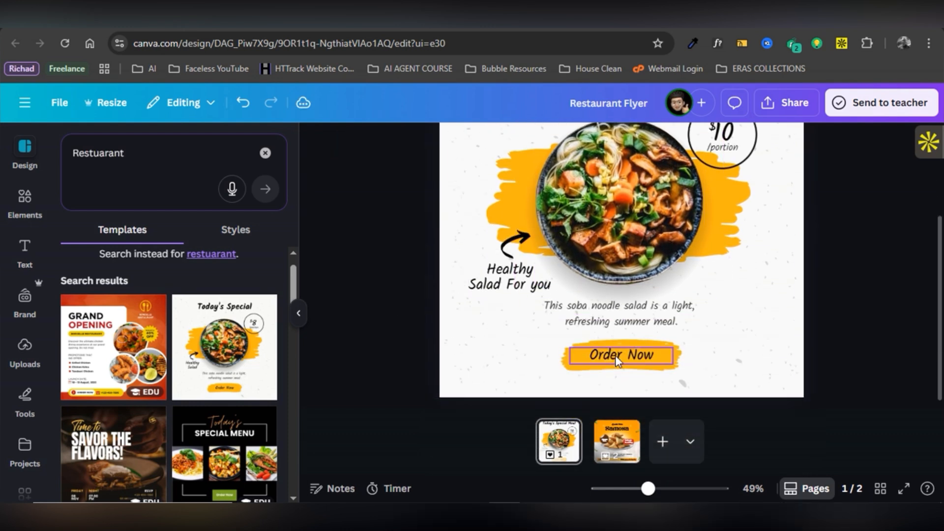
# Change the button text to 'Place Order Now!' and widen it to fit one line.
pyautogui.doubleClick(615, 355)
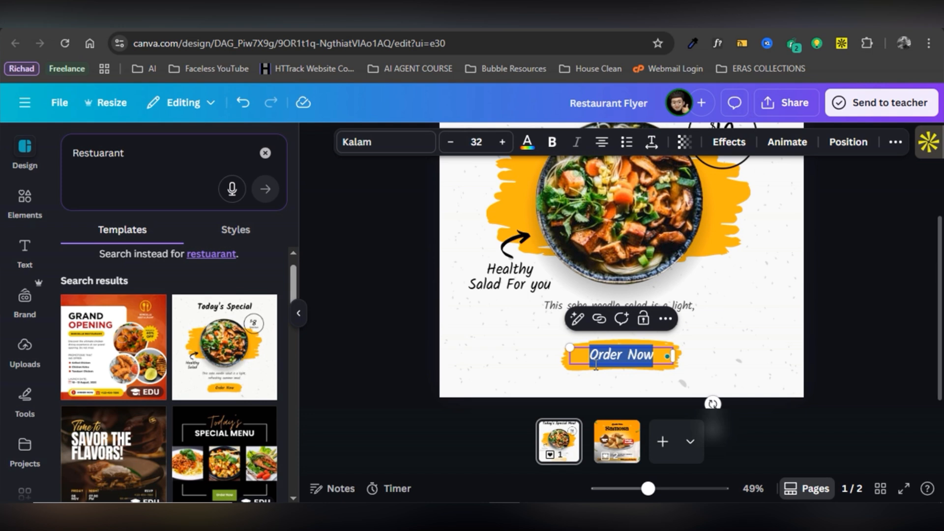
pyautogui.click(592, 351)
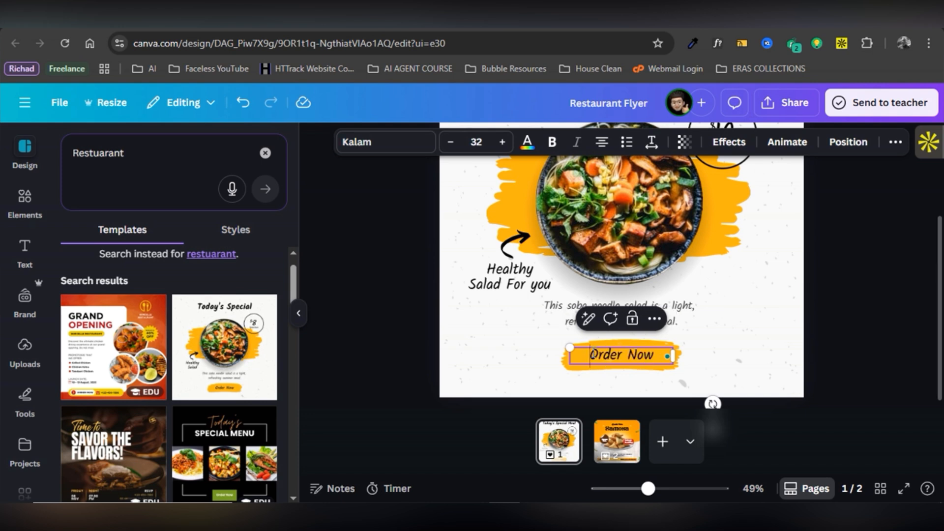
pyautogui.write('Place')
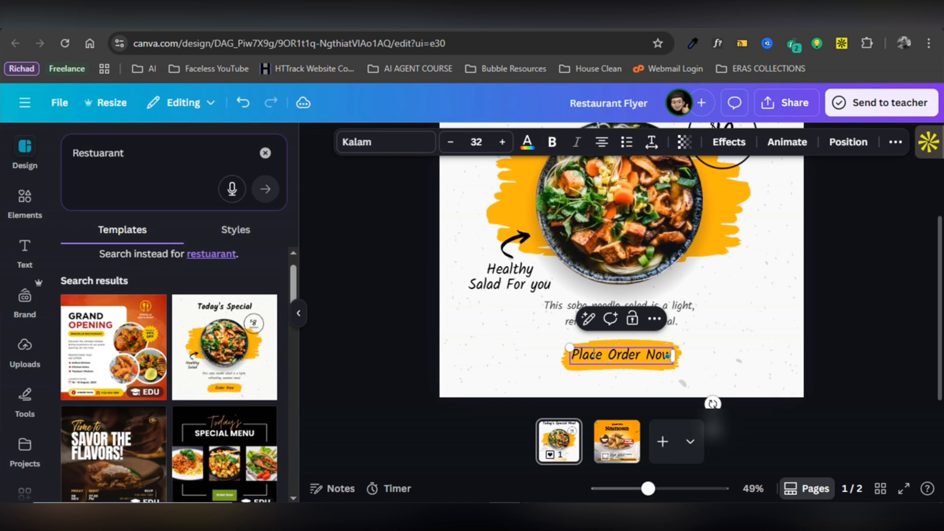
pyautogui.press('Right')
pyautogui.press('Right')
pyautogui.press('Right')
pyautogui.press('Right')
pyautogui.press('Right')
pyautogui.press('Right')
pyautogui.press('Right')
pyautogui.press('Right')
pyautogui.press('Right')
pyautogui.write('!')
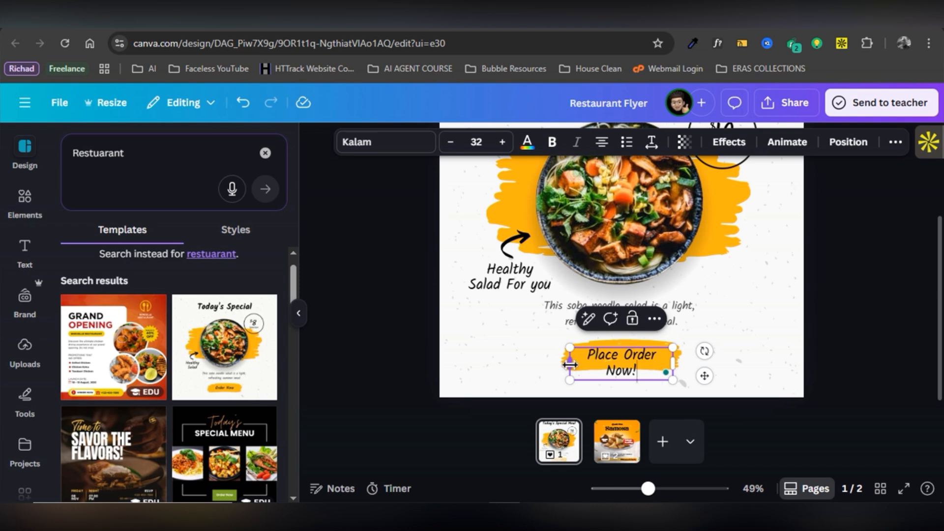
pyautogui.moveTo(566, 366); pyautogui.dragTo(564, 365)
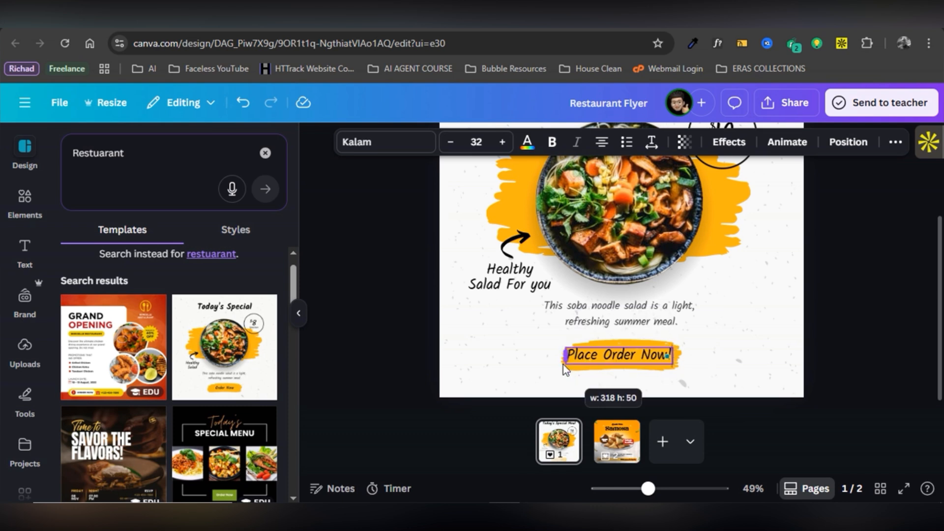
pyautogui.click(496, 355)
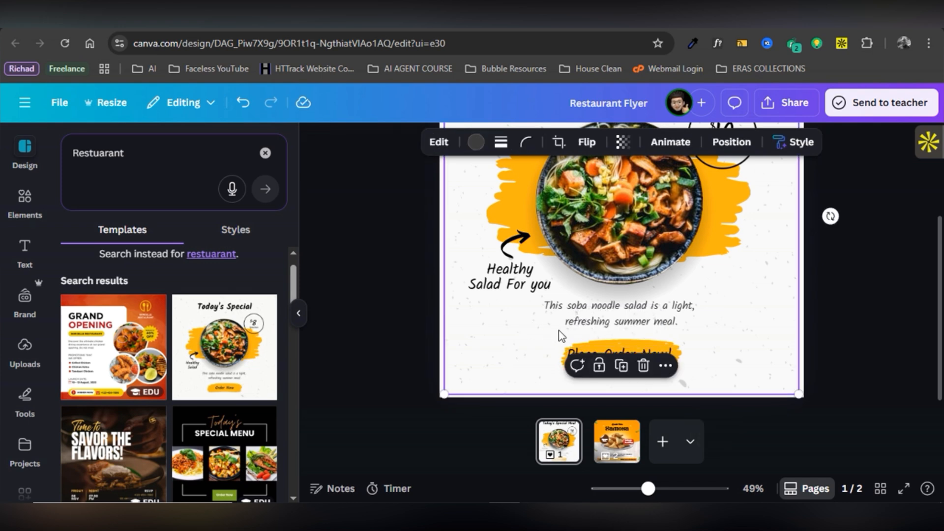
pyautogui.click(714, 234)
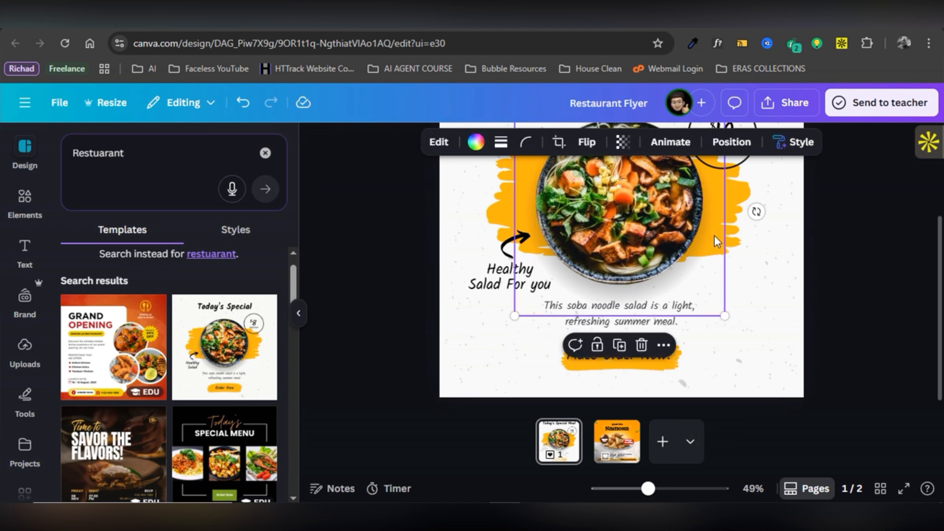
pyautogui.click(663, 371)
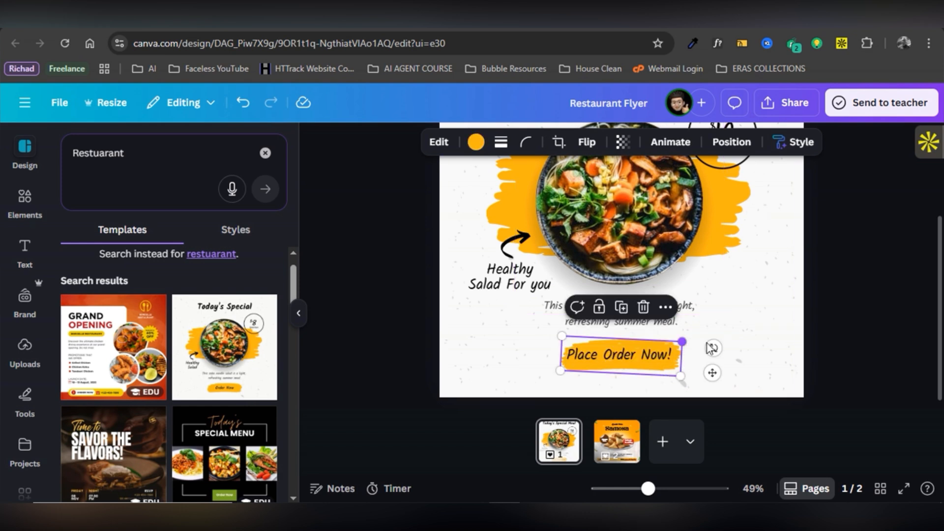
# Widen the yellow button shape and make the text 'Place Your Order Now!' on one line.
pyautogui.moveTo(687, 344)
pyautogui.mouseDown()
pyautogui.moveTo(734, 346)
pyautogui.moveTo(689, 348)
pyautogui.mouseUp()
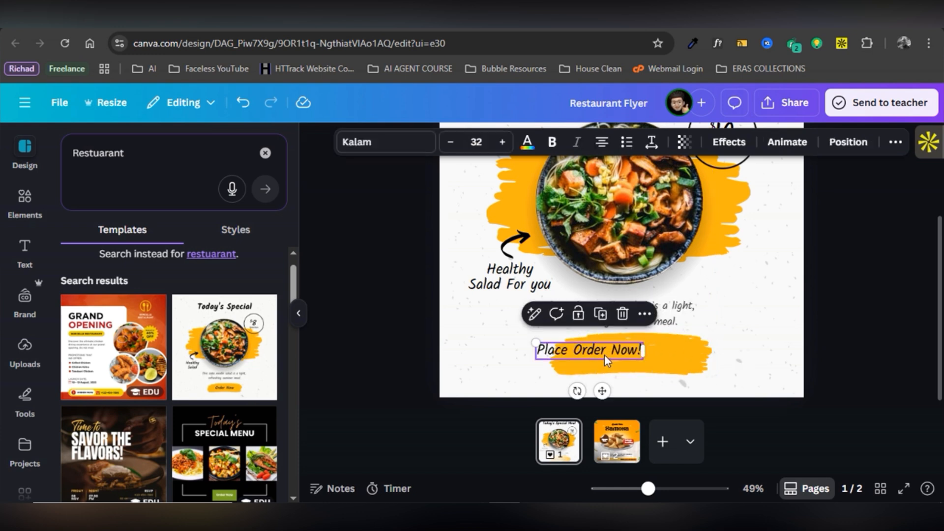
pyautogui.click(604, 355)
pyautogui.moveTo(601, 391); pyautogui.dragTo(637, 393)
pyautogui.click(610, 354)
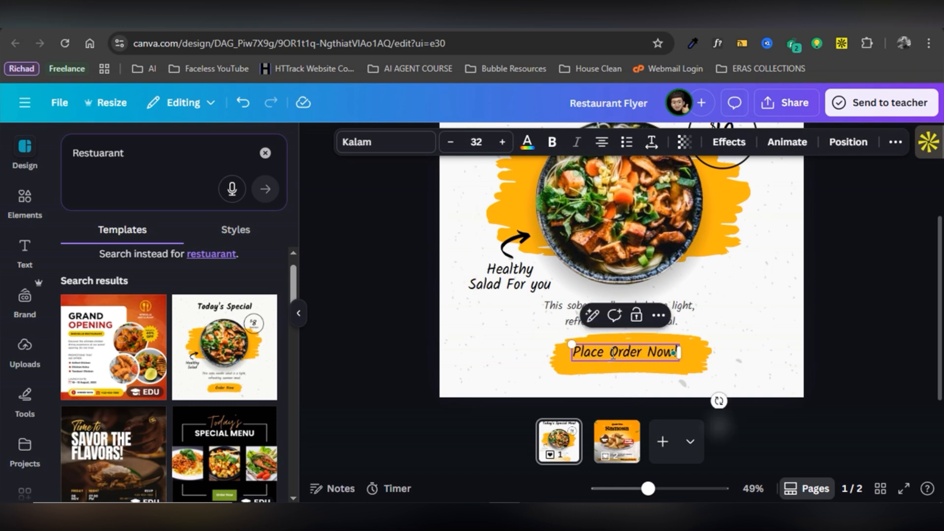
pyautogui.write('Your')
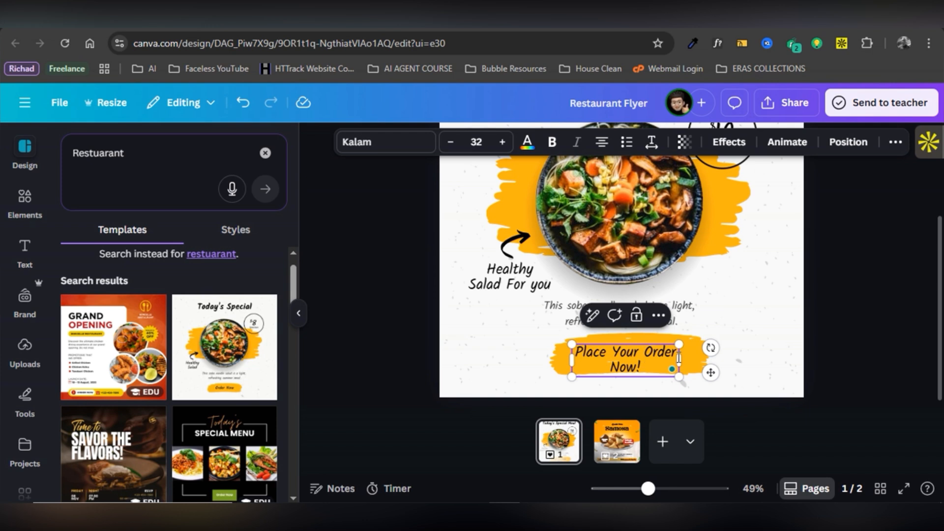
pyautogui.moveTo(683, 362); pyautogui.dragTo(734, 366)
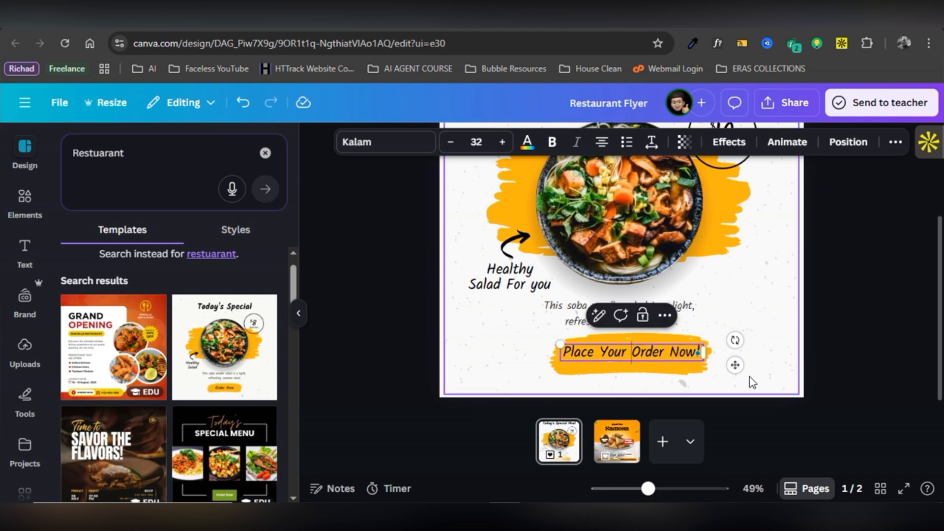
pyautogui.click(750, 377)
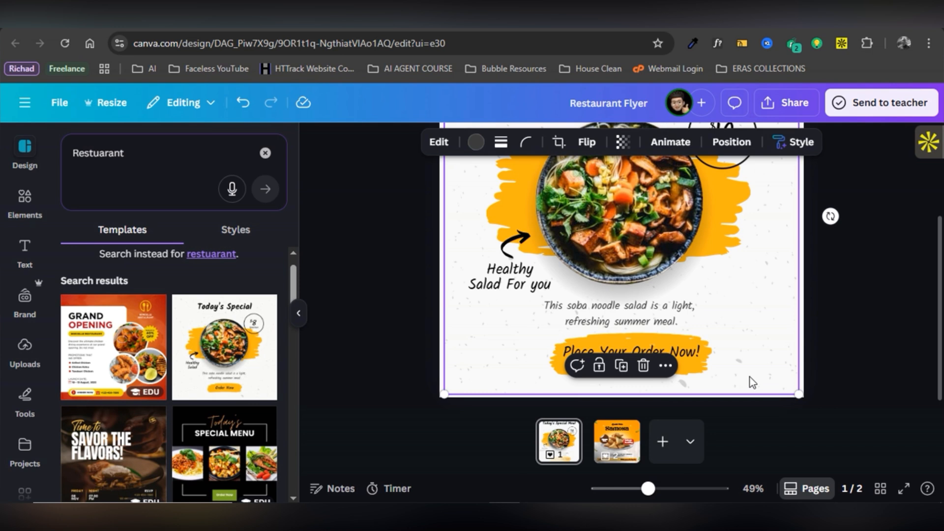
pyautogui.click(836, 362)
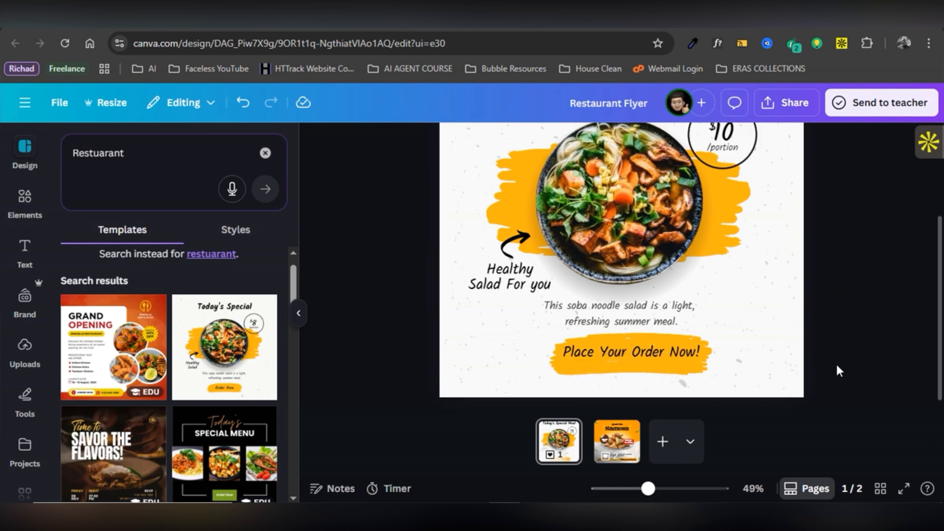
# Lower the brush shape and its text together and centre the button horizontally.
pyautogui.click(644, 353)
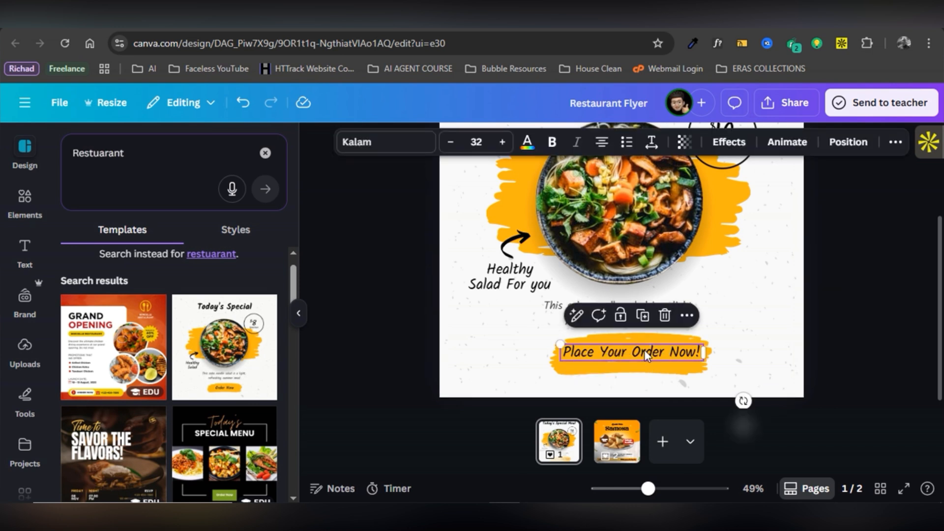
pyautogui.press('Down')
pyautogui.press('Down')
pyautogui.press('Down')
pyautogui.press('Down')
pyautogui.press('Down')
pyautogui.press('Down')
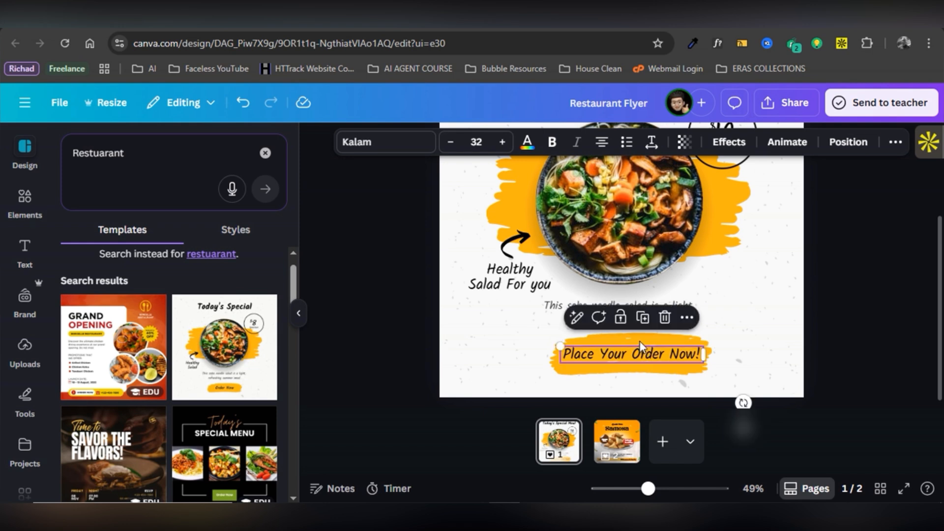
pyautogui.click(638, 341)
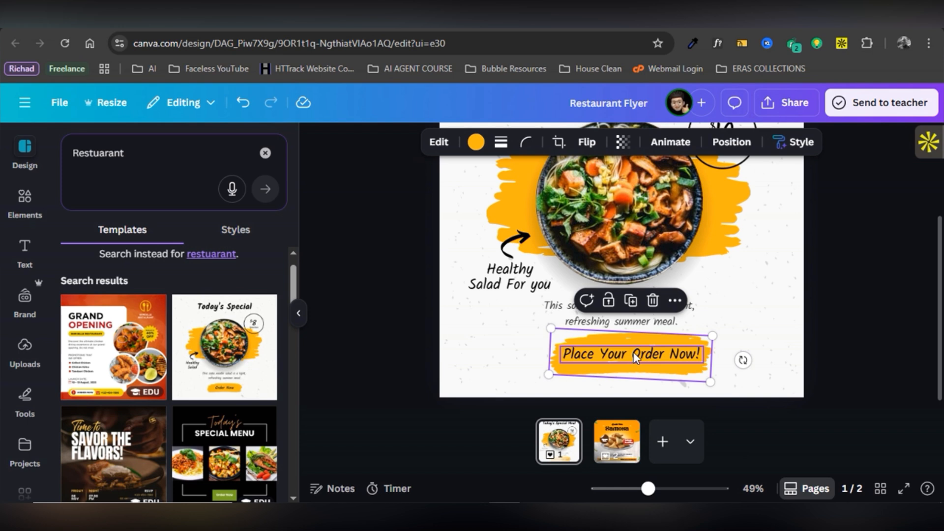
pyautogui.keyDown('shift'); pyautogui.click(637, 357); pyautogui.keyUp('shift')
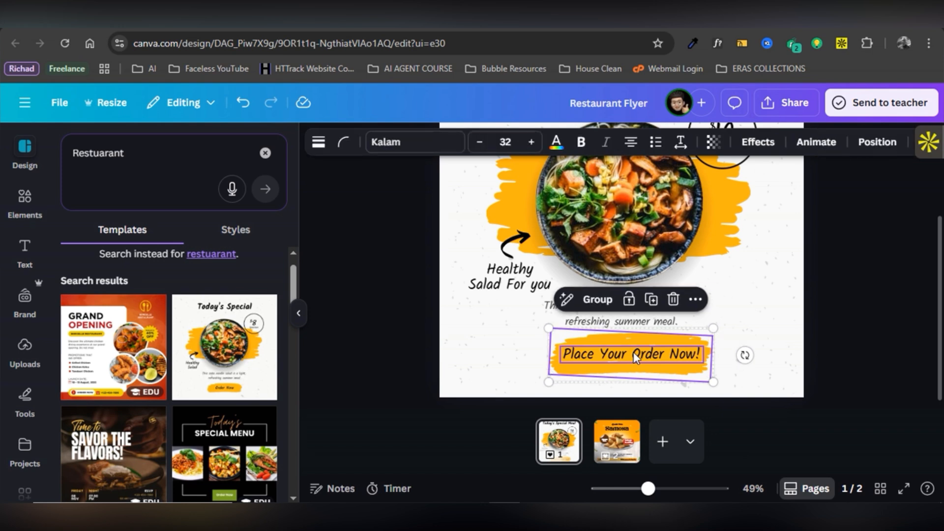
pyautogui.press('Down')
pyautogui.press('Down')
pyautogui.press('Down')
pyautogui.press('Down')
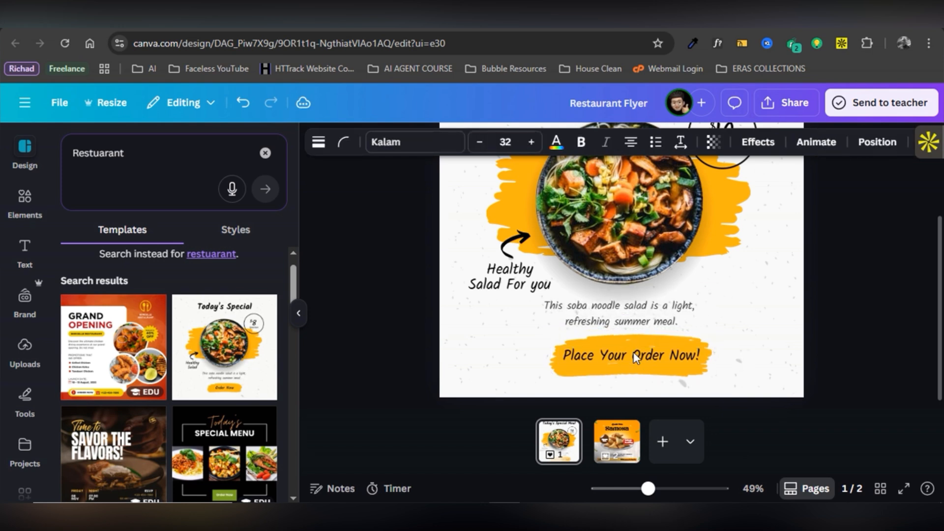
pyautogui.press('Down')
pyautogui.press('Down')
pyautogui.press('Down')
pyautogui.press('Down')
pyautogui.press('Down')
pyautogui.press('Down')
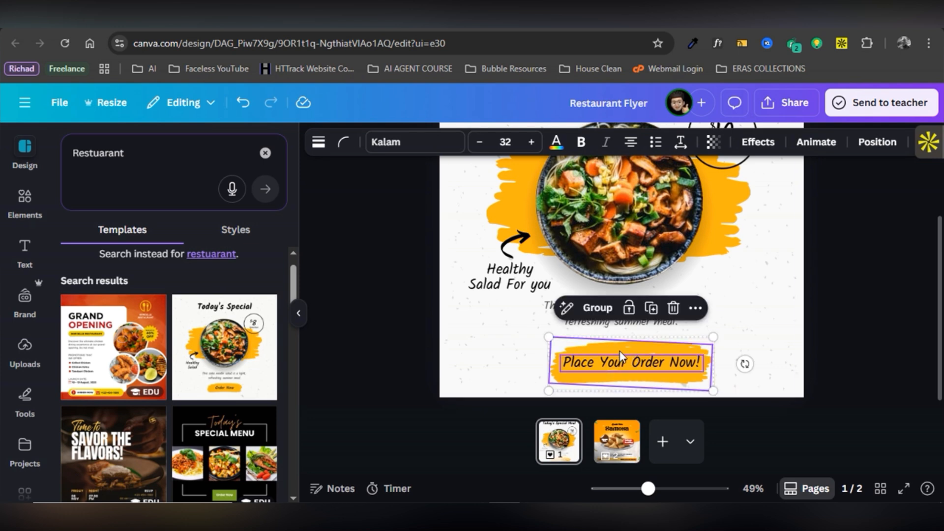
pyautogui.moveTo(615, 350); pyautogui.dragTo(612, 351)
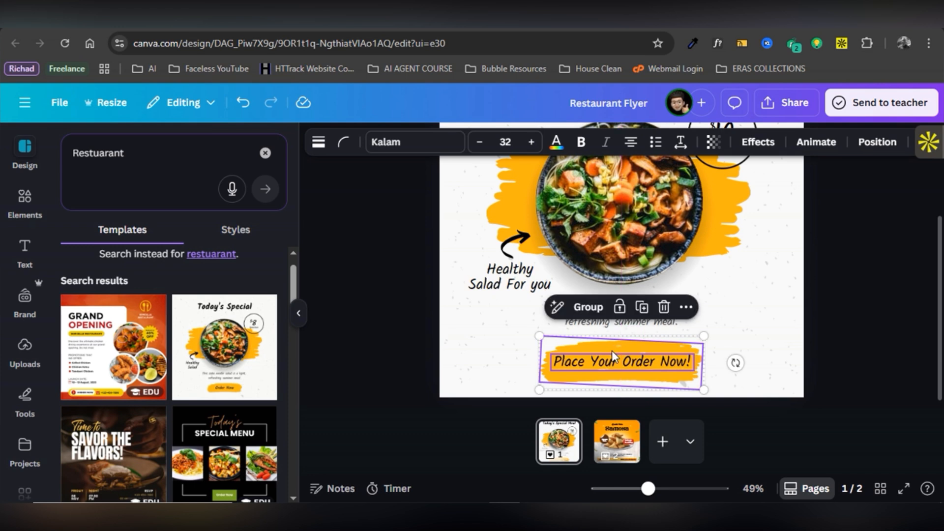
pyautogui.click(408, 315)
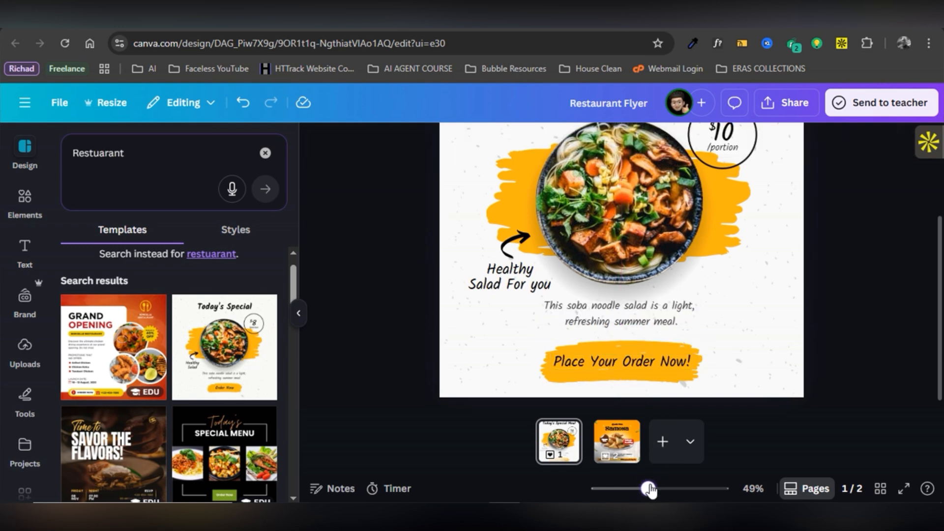
pyautogui.moveTo(649, 489); pyautogui.dragTo(638, 492)
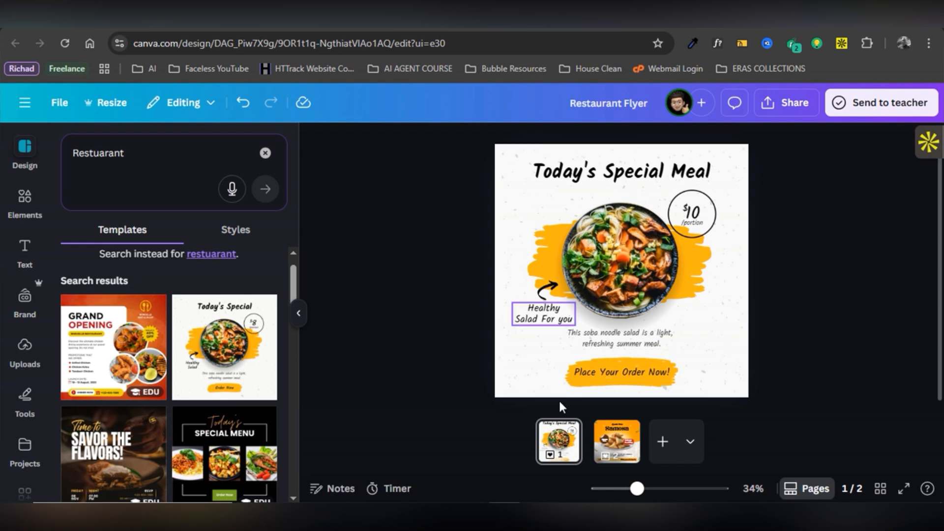
# On the Samosa page, change the price from $2.99 to $3.99.
pyautogui.click(618, 456)
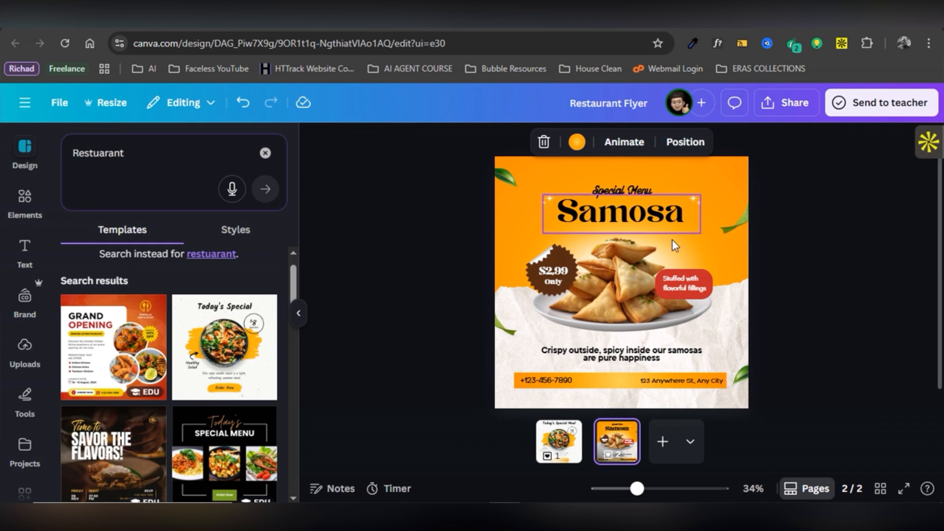
pyautogui.doubleClick(552, 276)
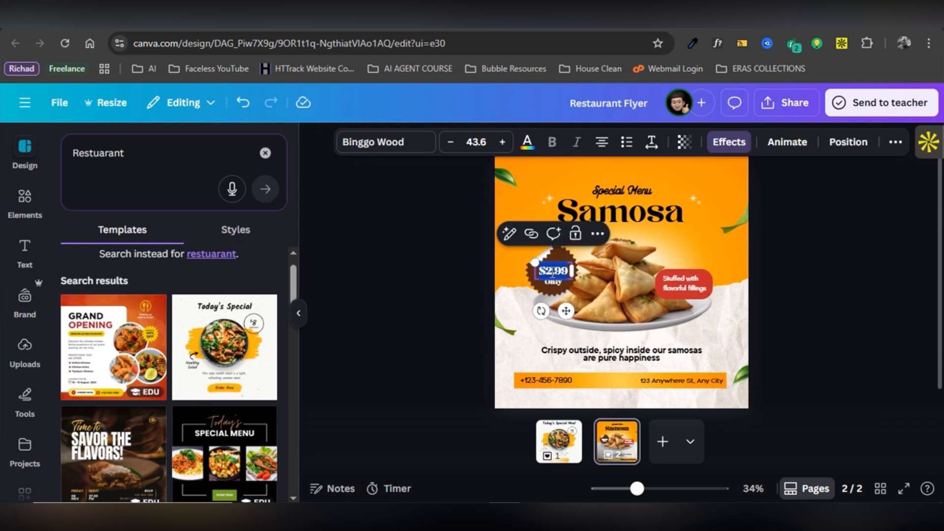
pyautogui.click(552, 274)
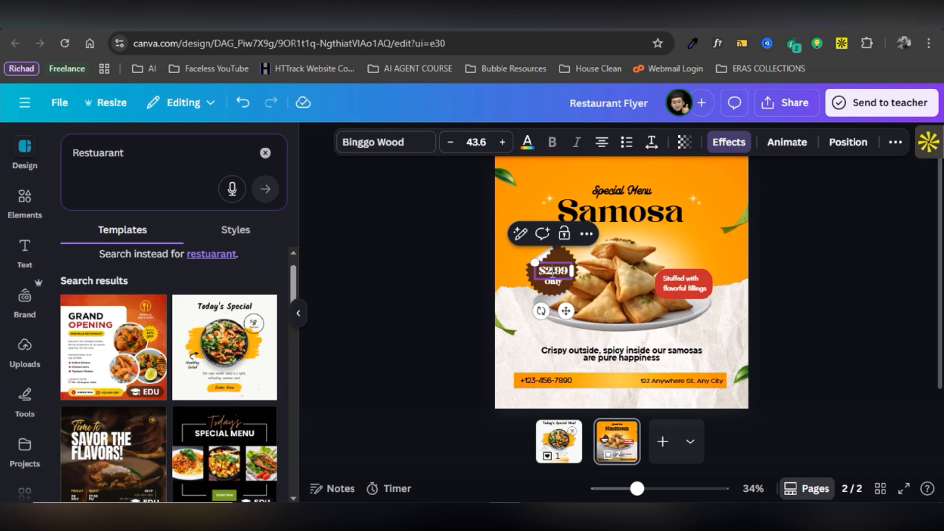
pyautogui.press('BackSpace')
pyautogui.write('3')
# Replace the placeholder phone number with the restaurant's number and widen its box to one line.
pyautogui.doubleClick(546, 381)
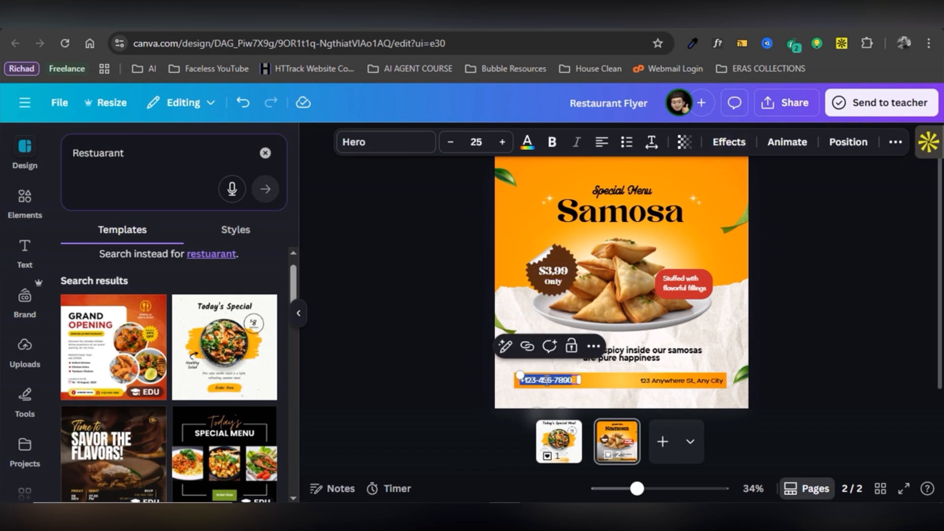
pyautogui.press('BackSpace')
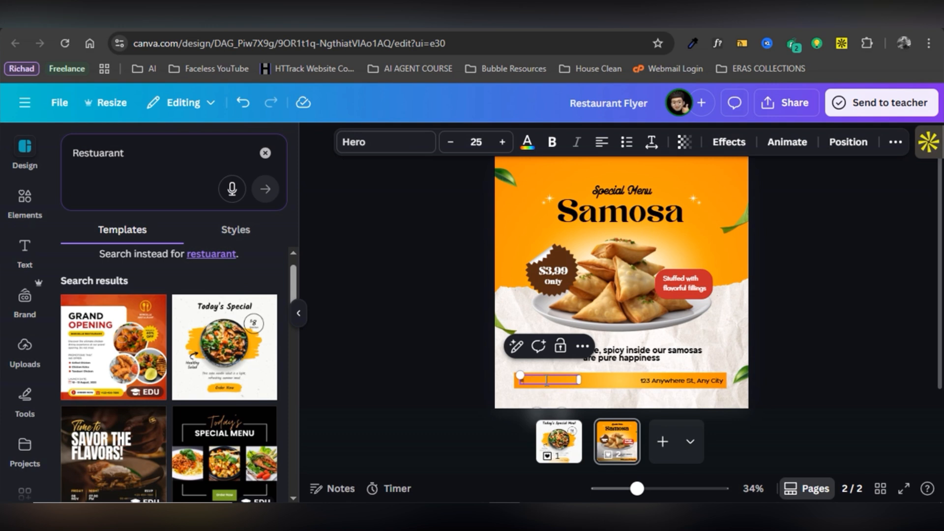
pyautogui.press('Escape')
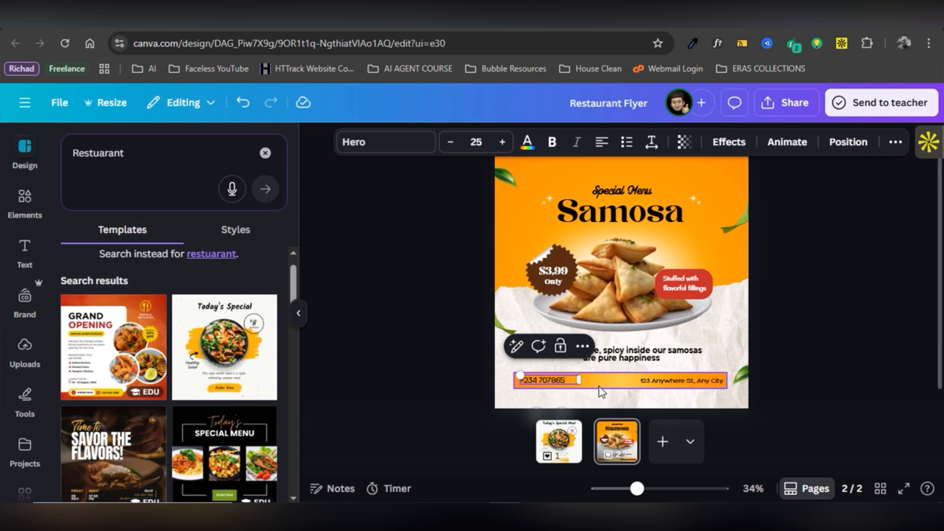
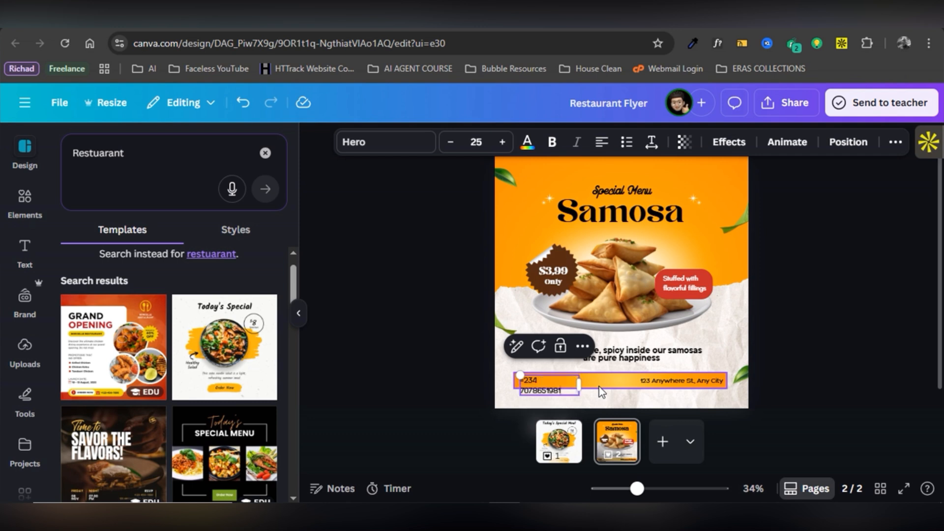
pyautogui.moveTo(582, 389); pyautogui.dragTo(593, 389)
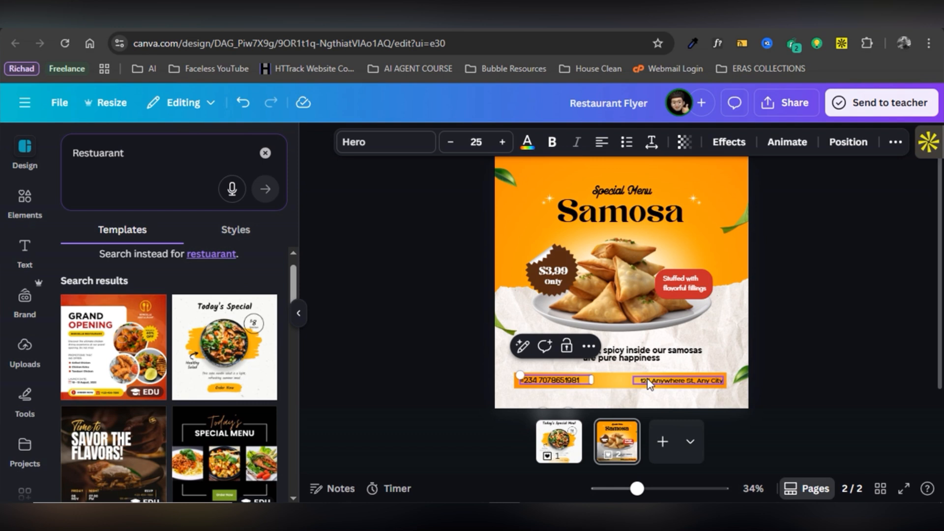
pyautogui.doubleClick(648, 381)
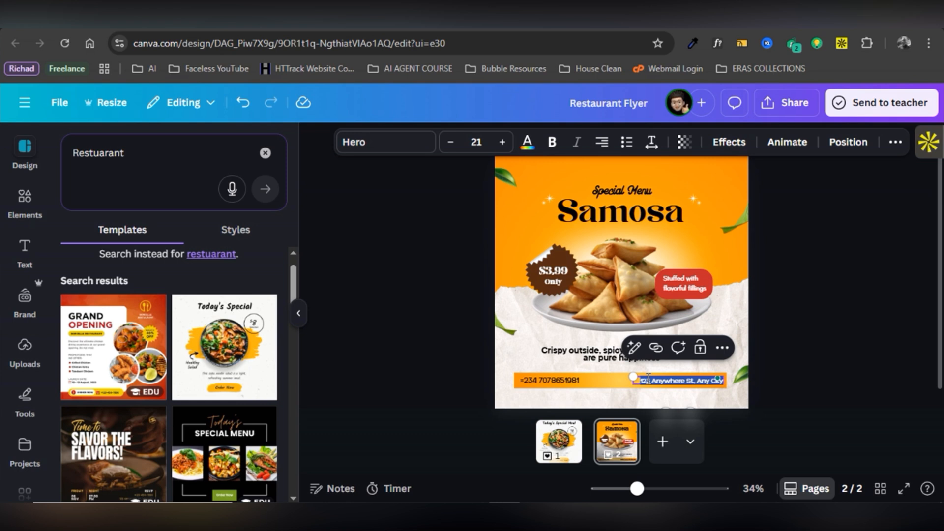
pyautogui.press('BackSpace')
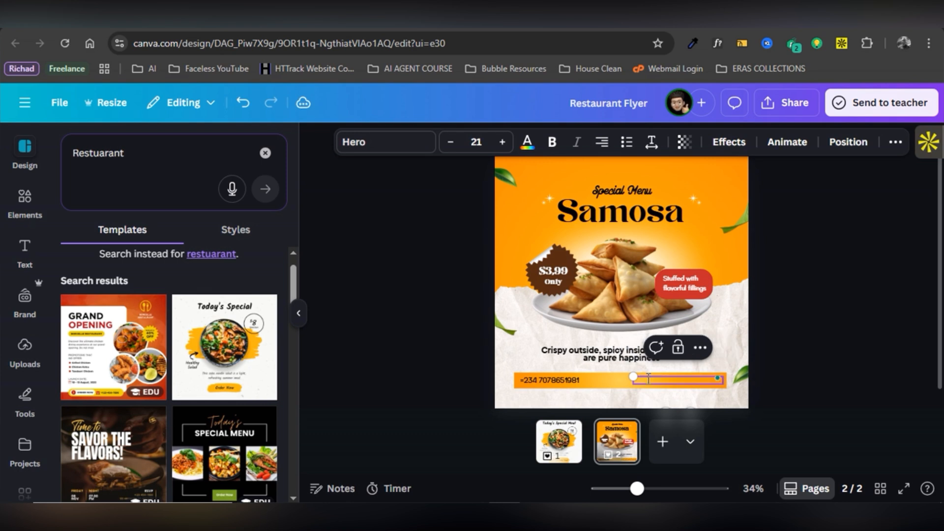
pyautogui.write('Lekki')
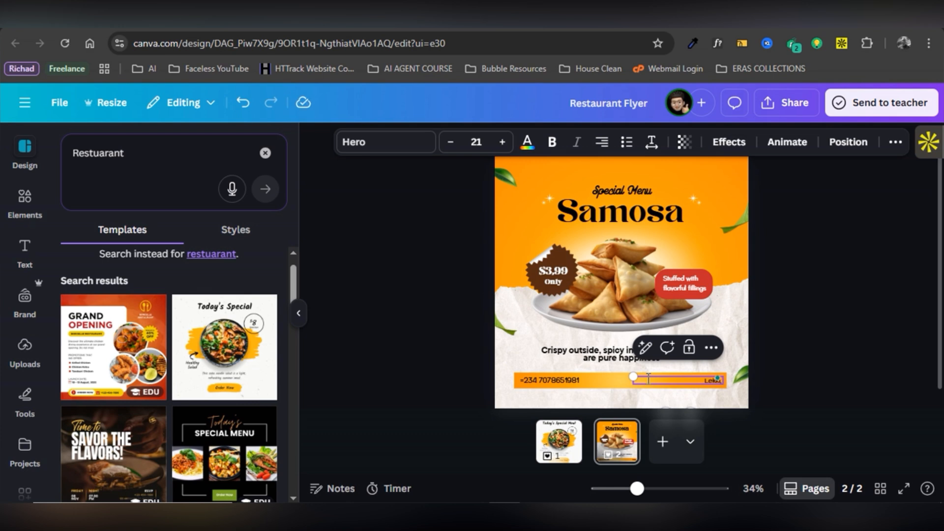
pyautogui.write(', Lagos State, Nigeria')
pyautogui.click(782, 389)
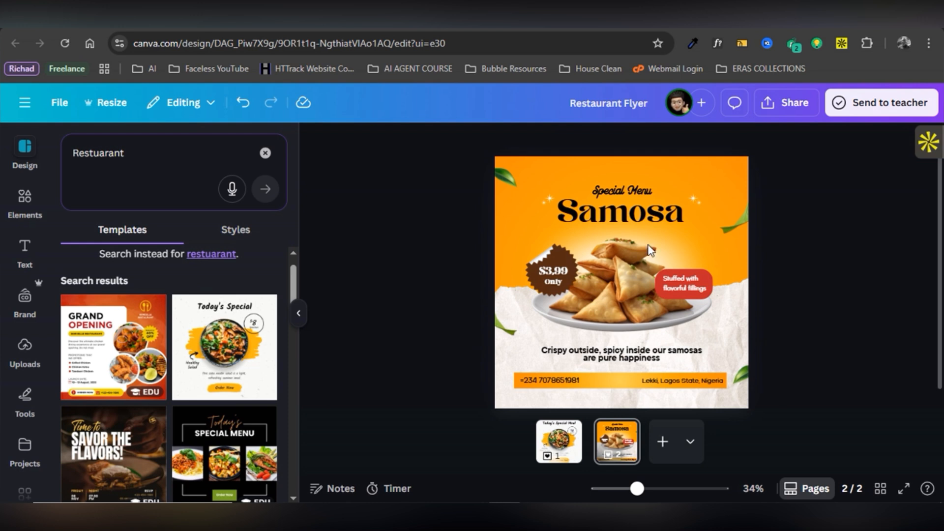
pyautogui.click(674, 287)
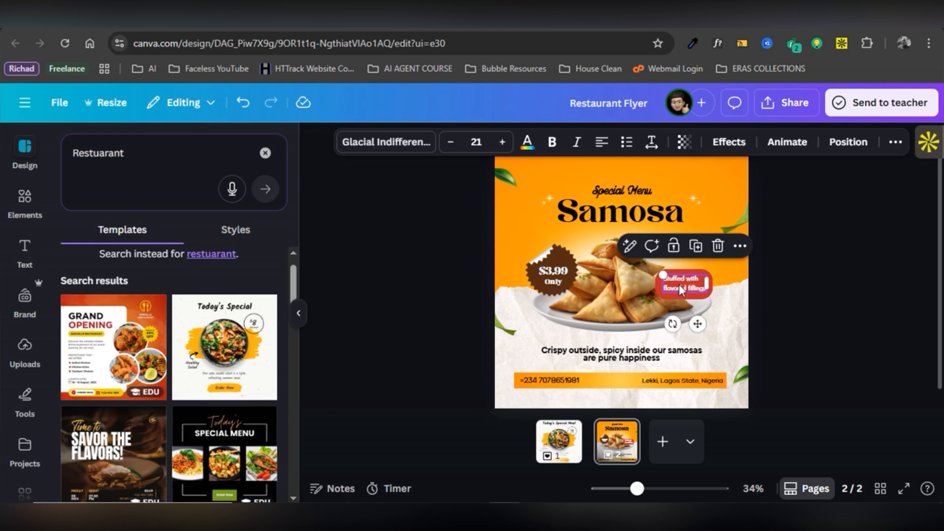
pyautogui.click(529, 361)
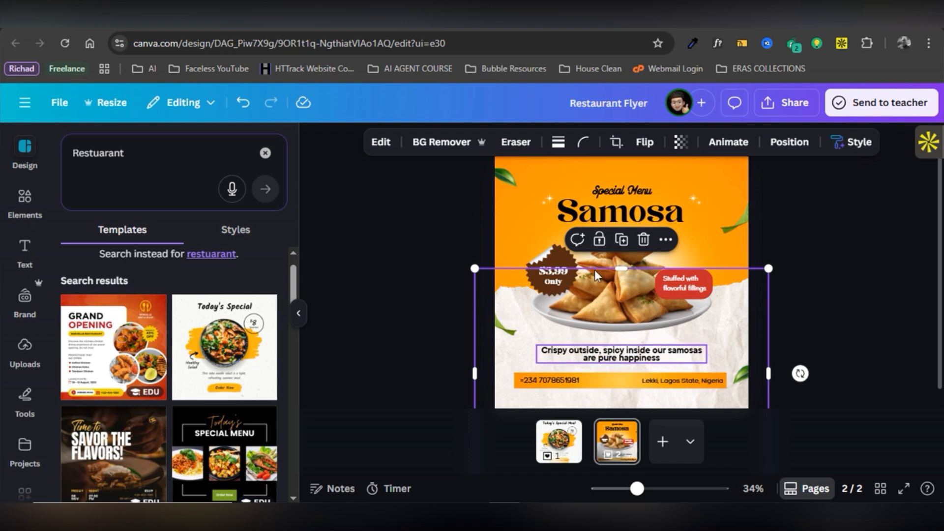
pyautogui.click(453, 319)
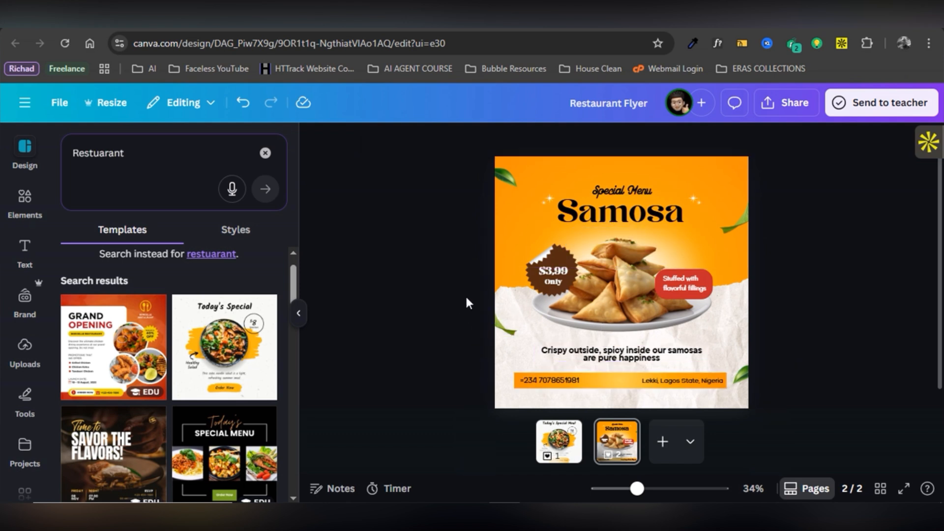
# Open the flyer's Download settings (PNG, 1080 × 1080 px, pages 1–2) from Share's See all options.
pyautogui.click(765, 110)
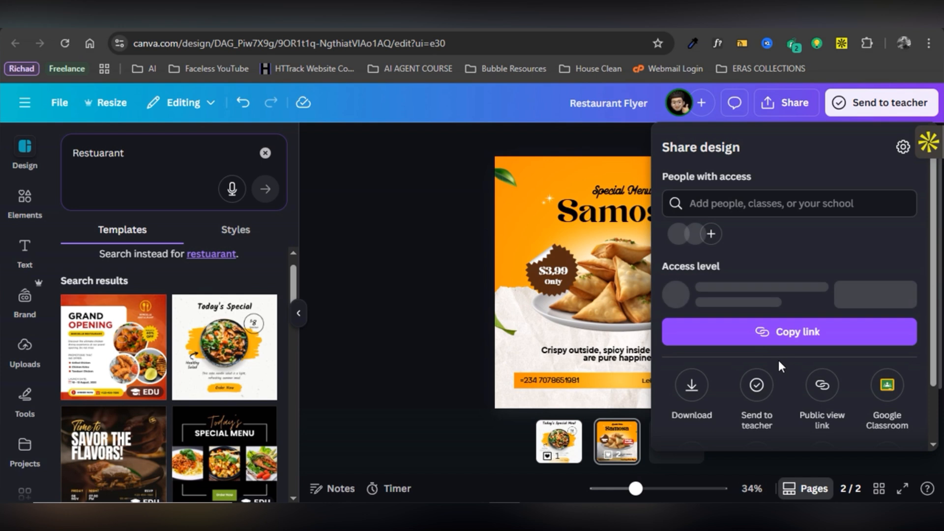
pyautogui.scroll(-2, 774, 356)
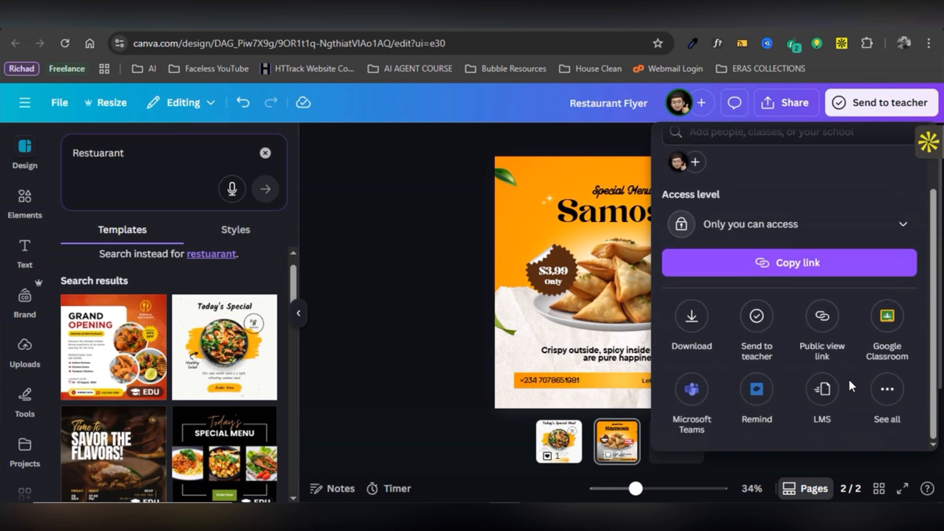
pyautogui.click(885, 391)
pyautogui.scroll(-2, 782, 379)
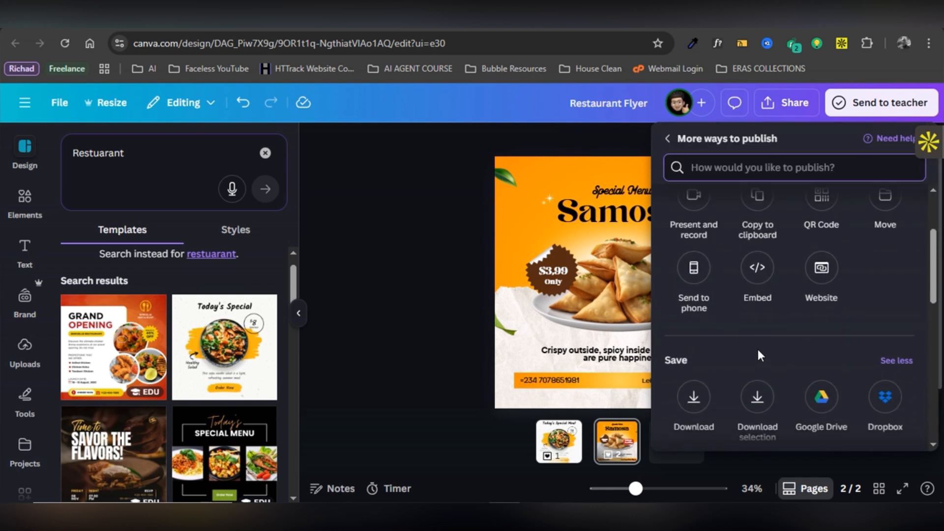
pyautogui.scroll(1, 773, 294)
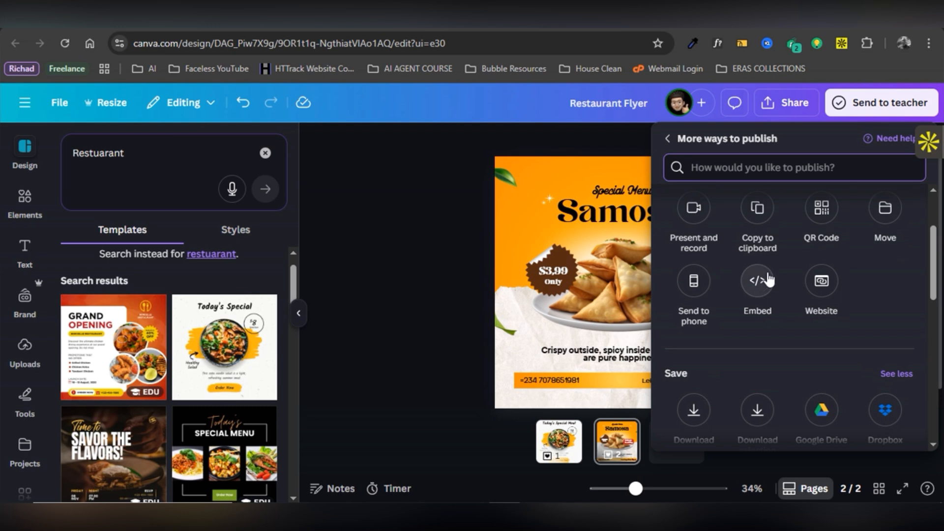
pyautogui.scroll(-1, 768, 279)
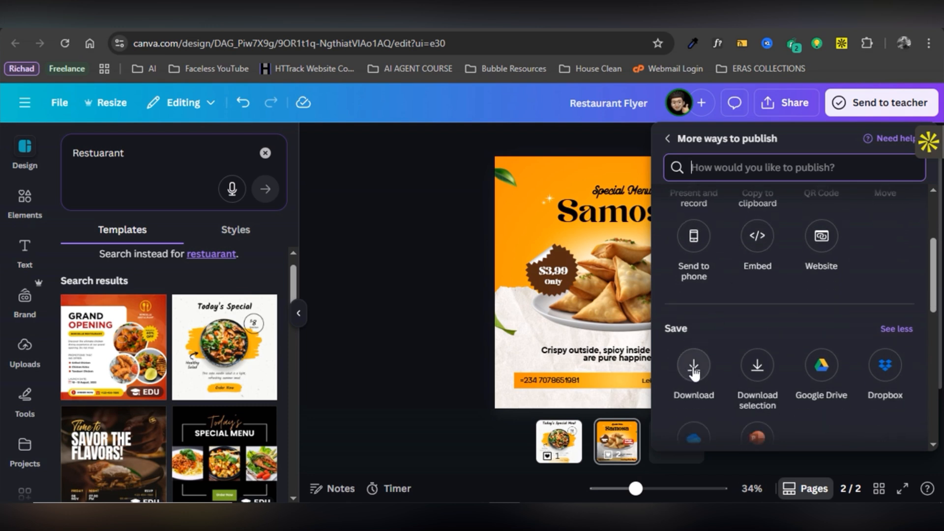
pyautogui.click(694, 368)
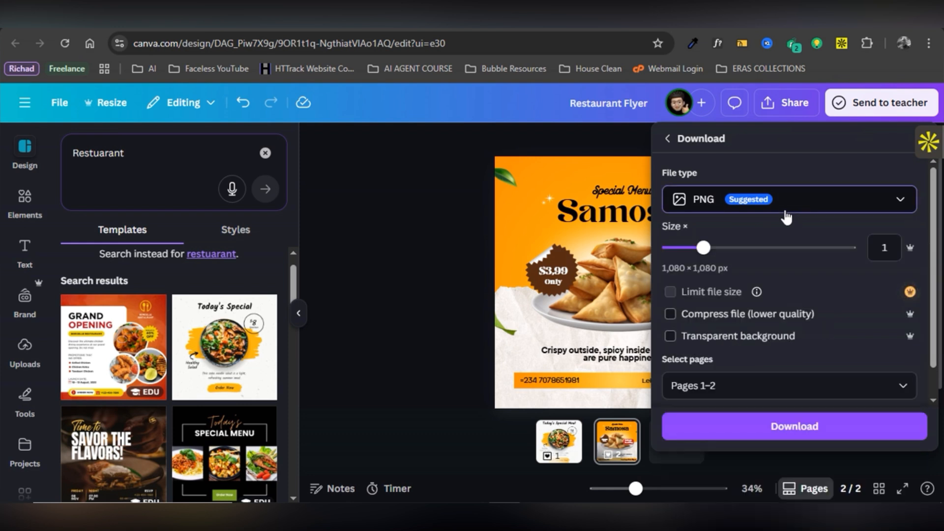
# Download pages 1–2 of the Restaurant Flyer as 1080 × 1080 PNG files.
pyautogui.click(787, 210)
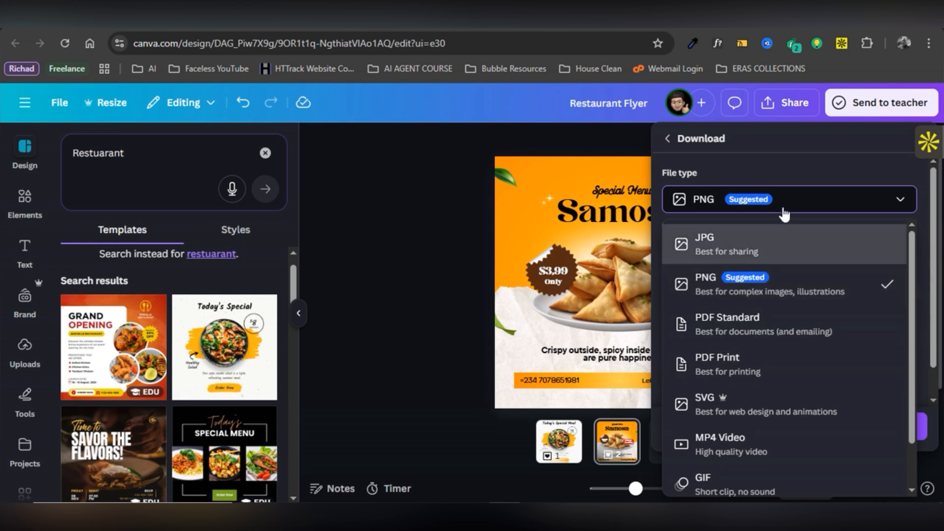
pyautogui.click(797, 288)
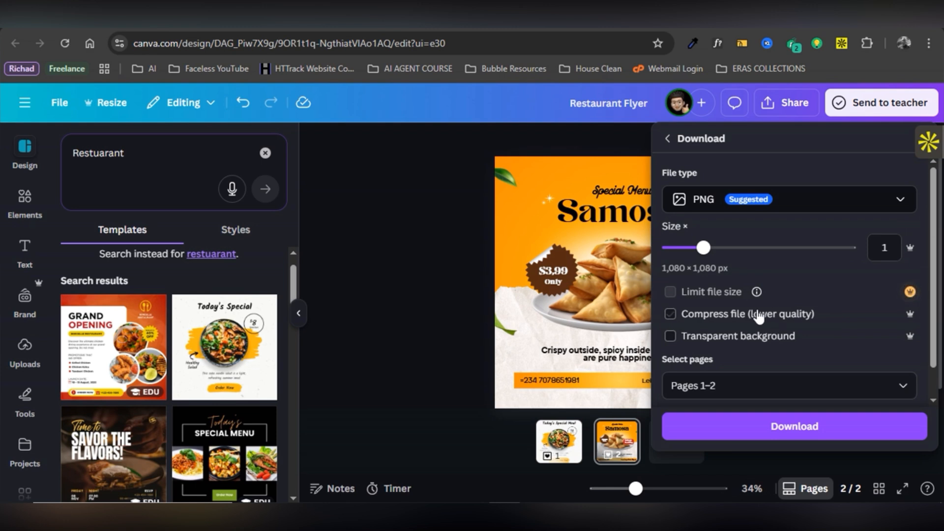
pyautogui.scroll(-1, 755, 317)
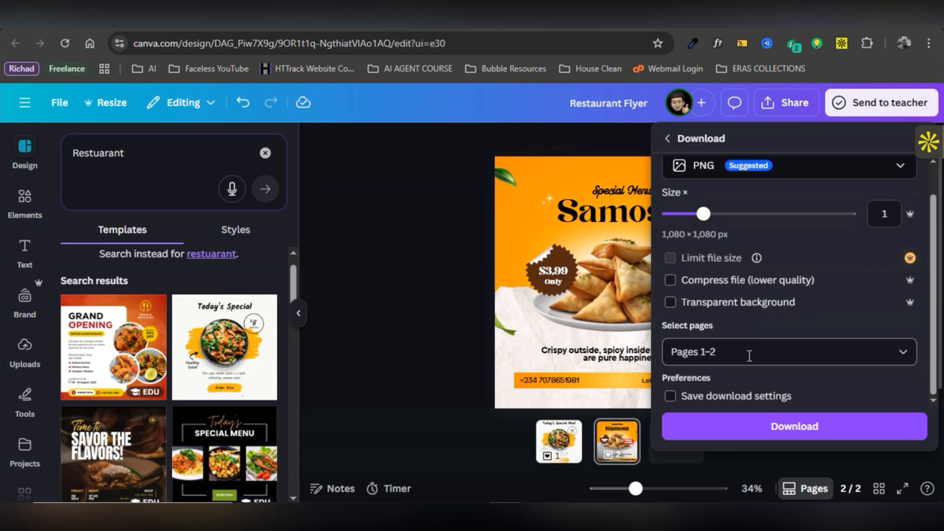
pyautogui.click(745, 352)
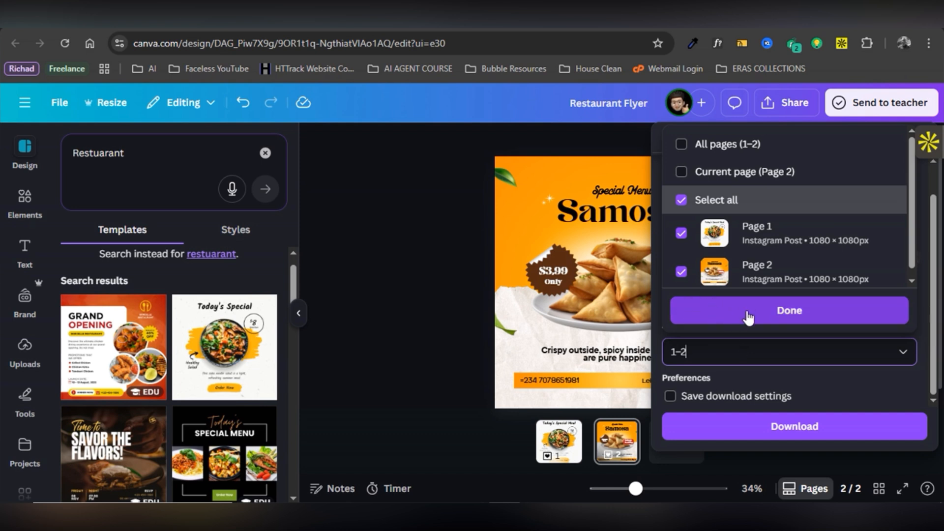
pyautogui.click(775, 313)
pyautogui.click(775, 312)
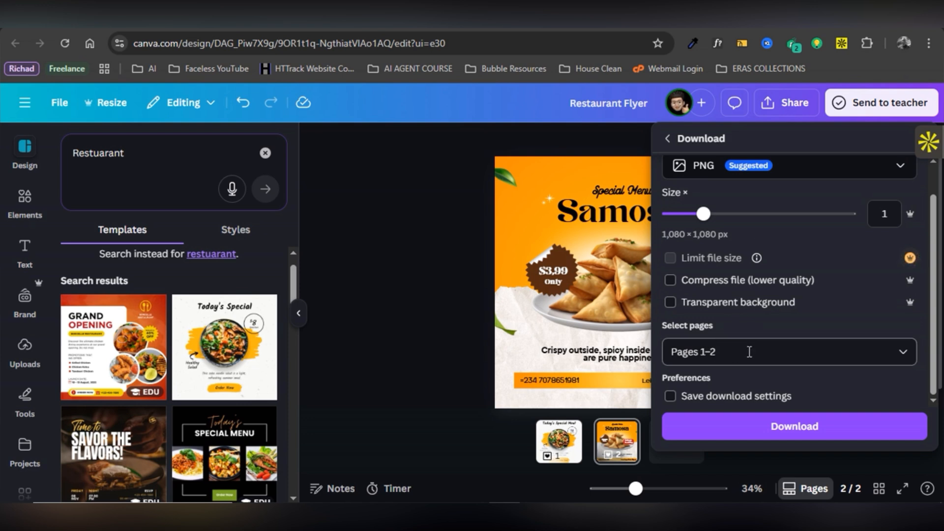
pyautogui.click(907, 357)
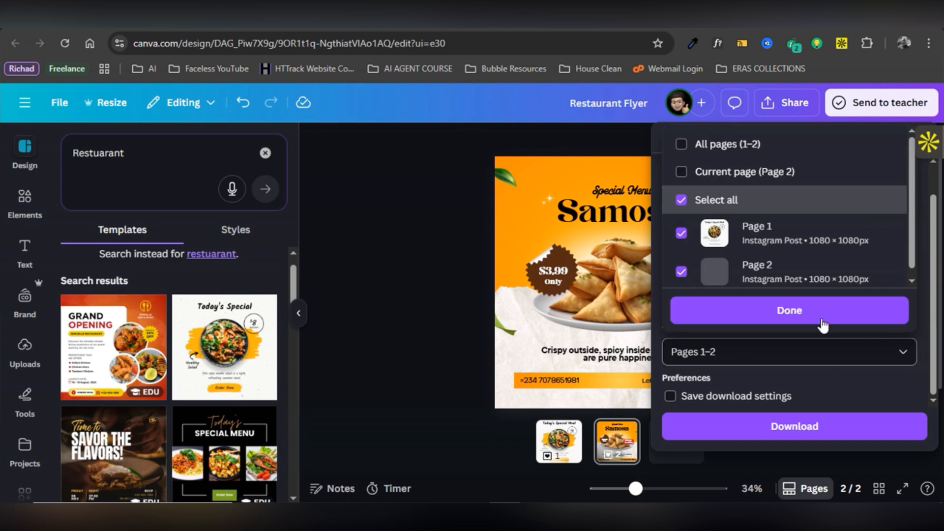
pyautogui.click(732, 315)
pyautogui.click(734, 428)
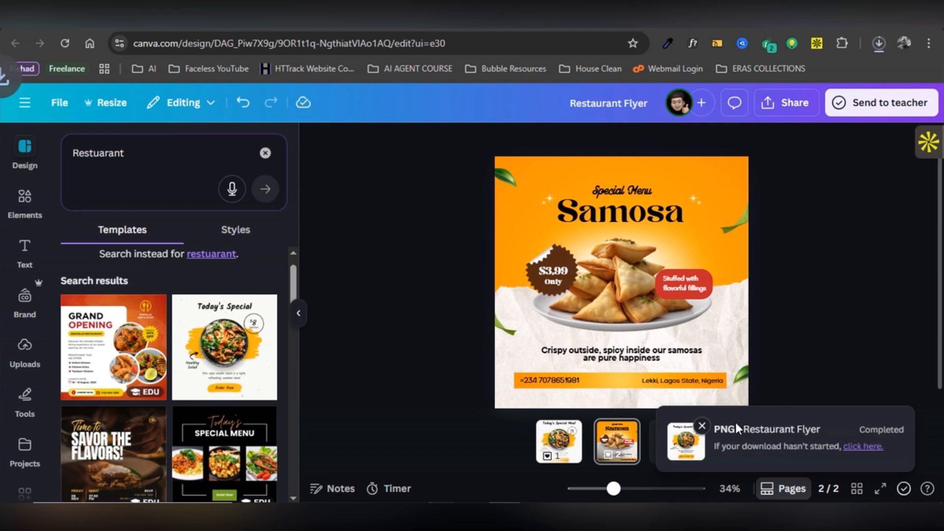
# Confirm Restaurant Flyer.zip finished downloading in the browser, then open File Explorer with Win+E.
pyautogui.click(880, 43)
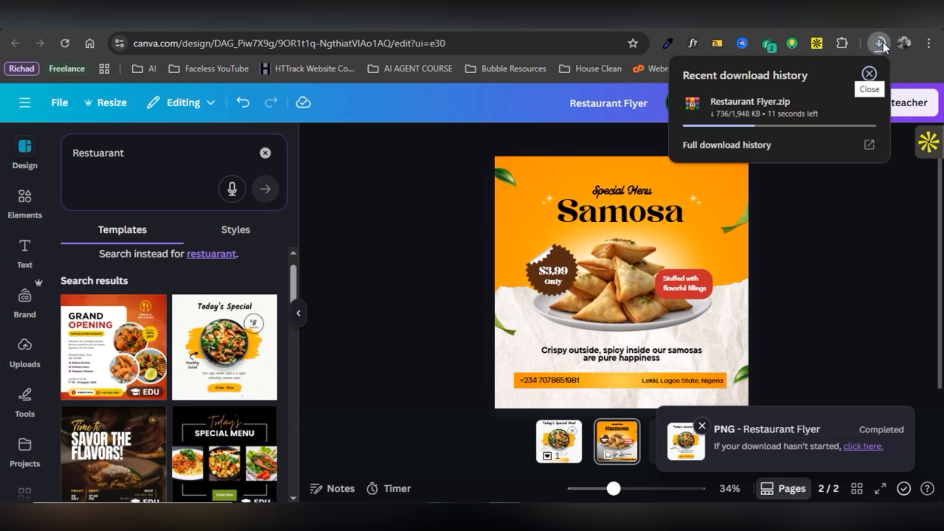
pyautogui.click(880, 44)
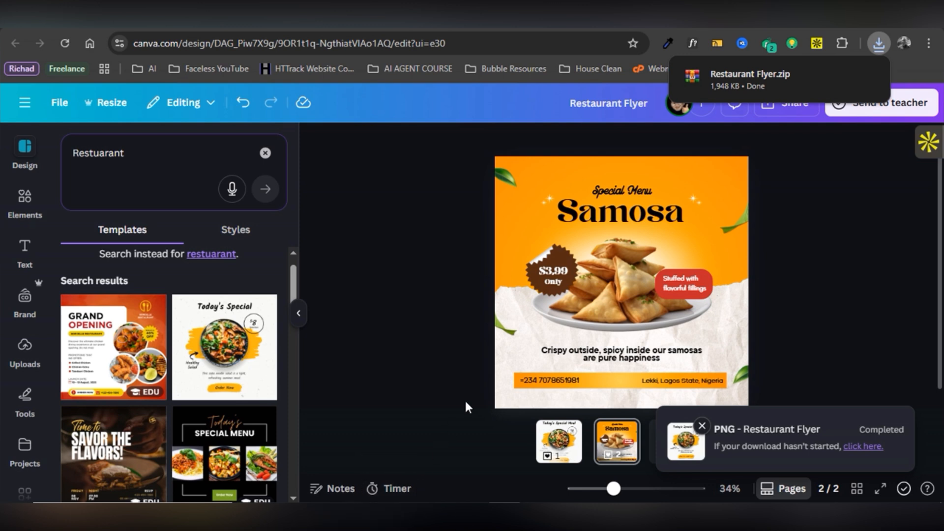
pyautogui.press('super+e')
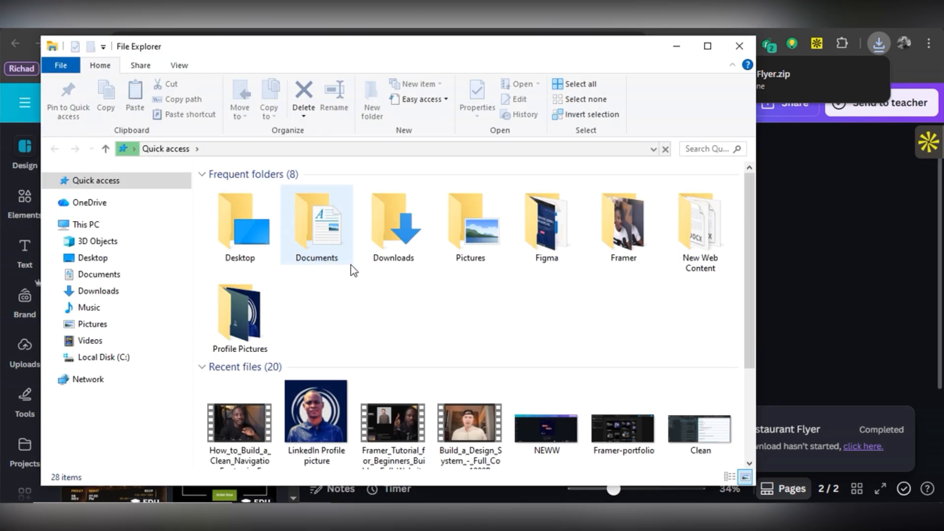
# Extract Restaurant Flyer.zip from Downloads into a Restaurant Flyer folder.
pyautogui.click(115, 295)
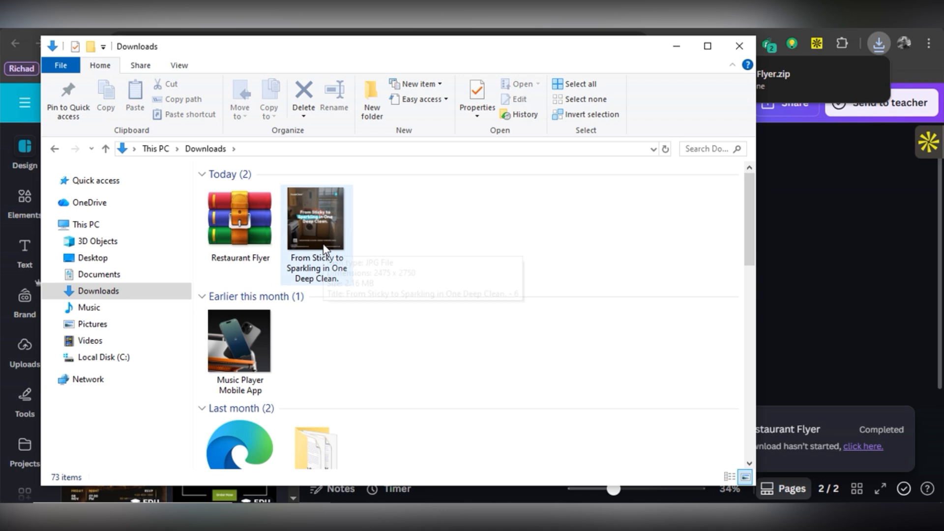
pyautogui.click(238, 235)
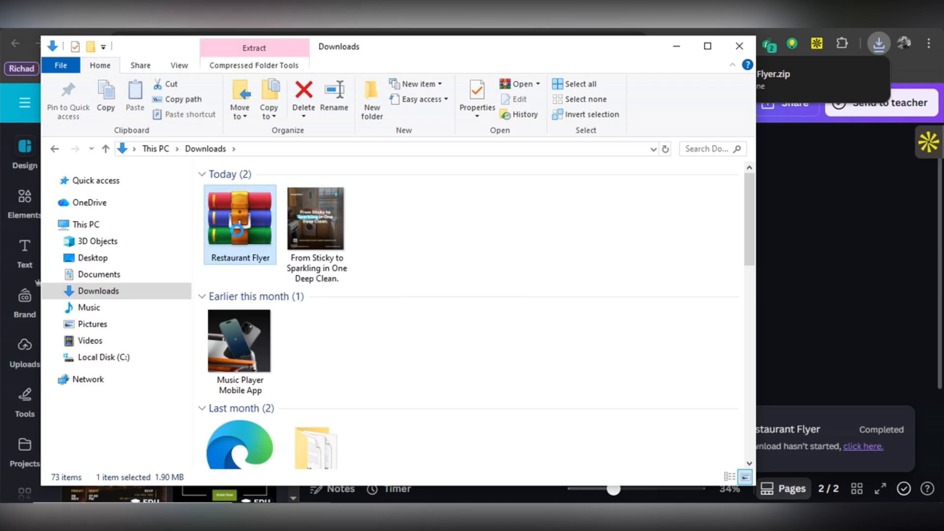
pyautogui.rightClick(238, 230)
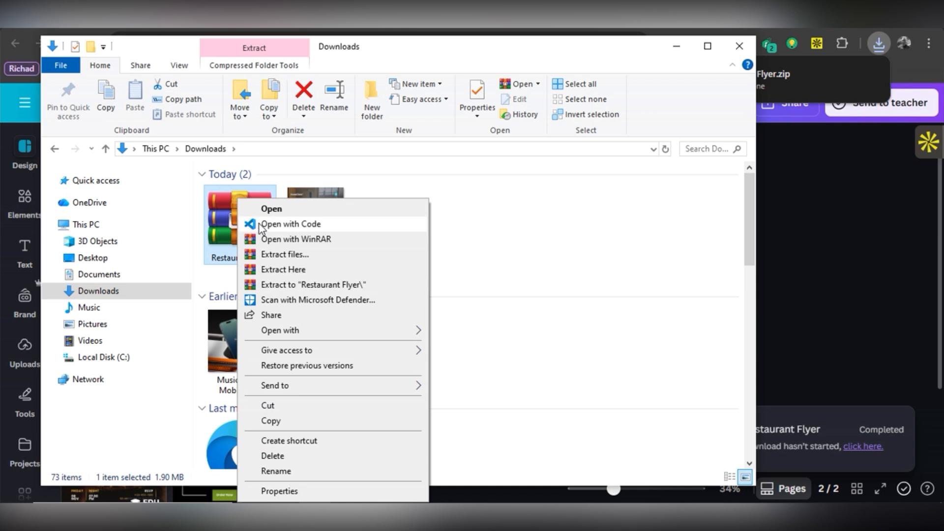
pyautogui.click(286, 255)
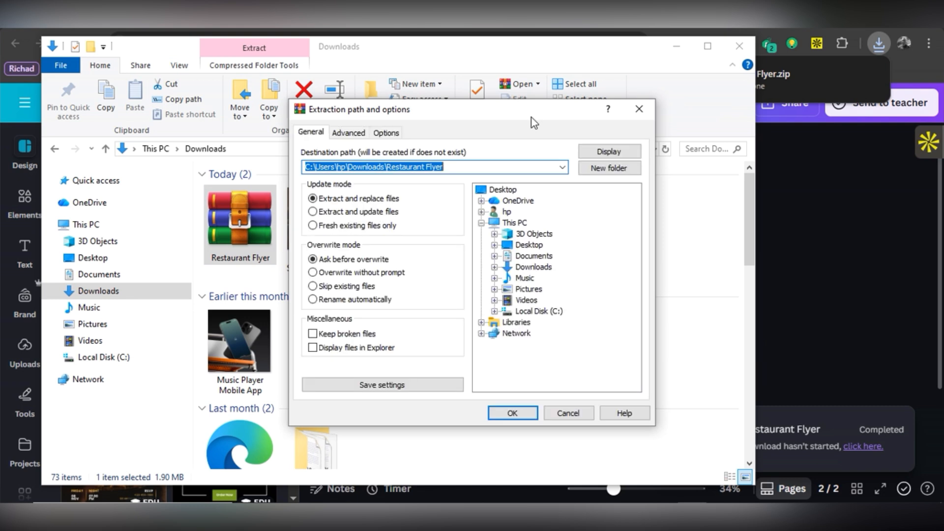
pyautogui.press('Return')
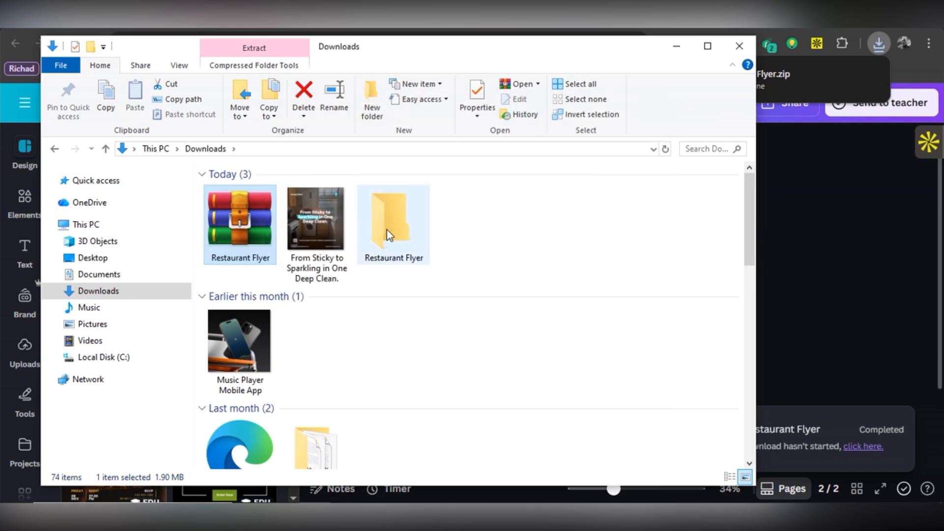
# Show the extracted folder's two flyer PNGs as extra large icons, then minimize Explorer.
pyautogui.click(387, 230)
pyautogui.doubleClick(387, 230)
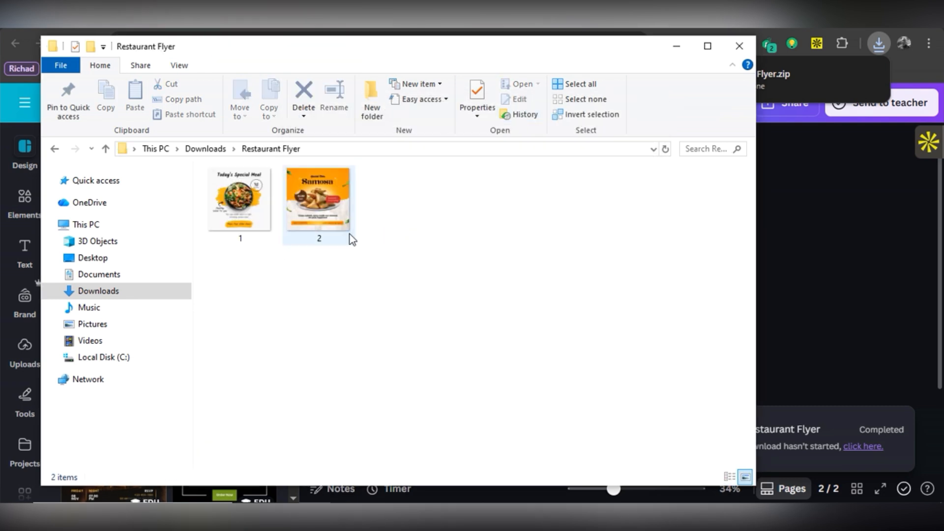
pyautogui.click(175, 69)
pyautogui.click(194, 84)
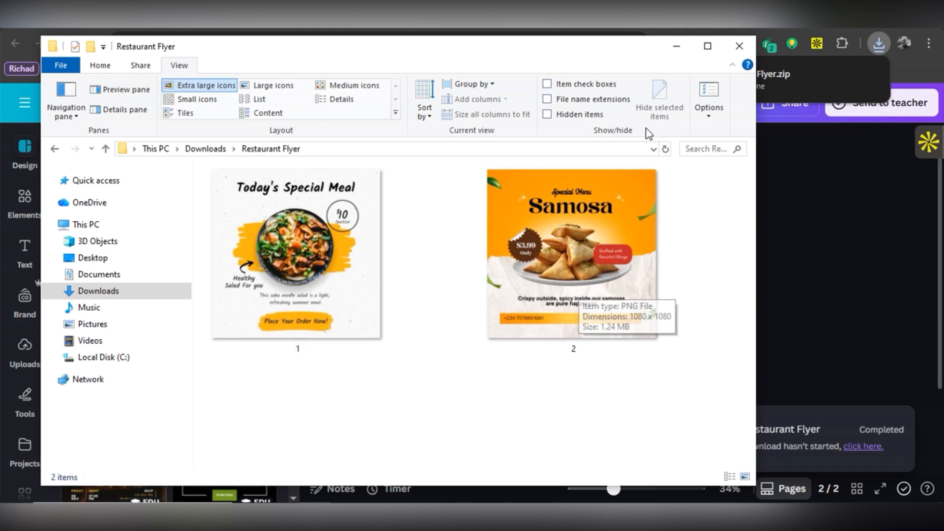
pyautogui.click(676, 48)
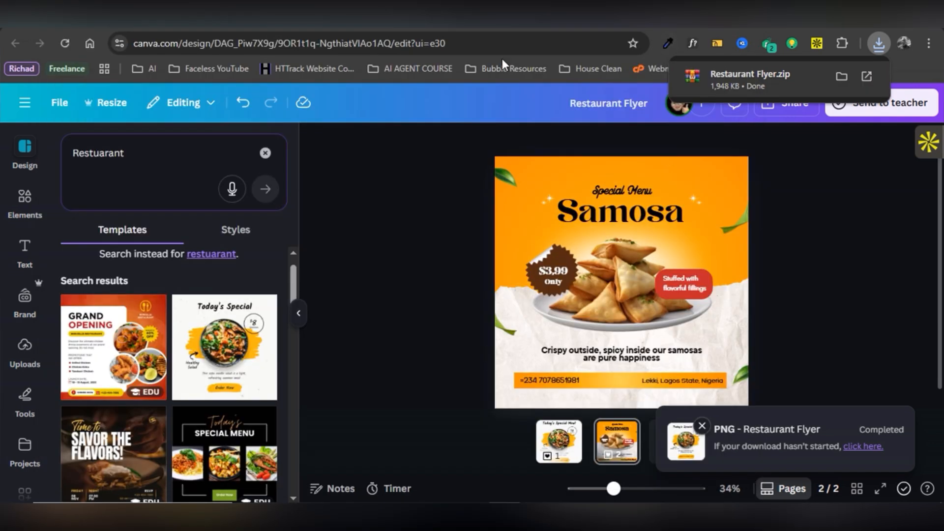
# Switch to the Canva AI tab and close its Create a design dialog.
pyautogui.click(674, 16)
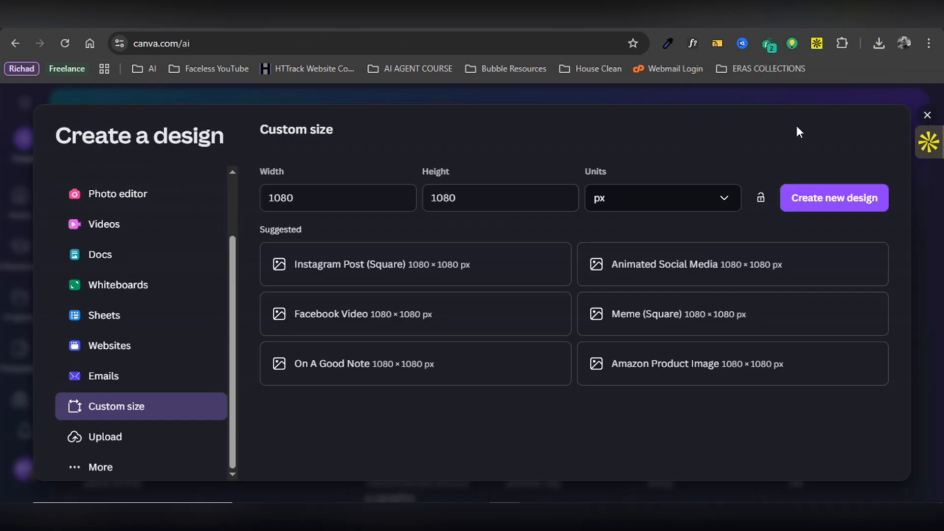
pyautogui.click(927, 117)
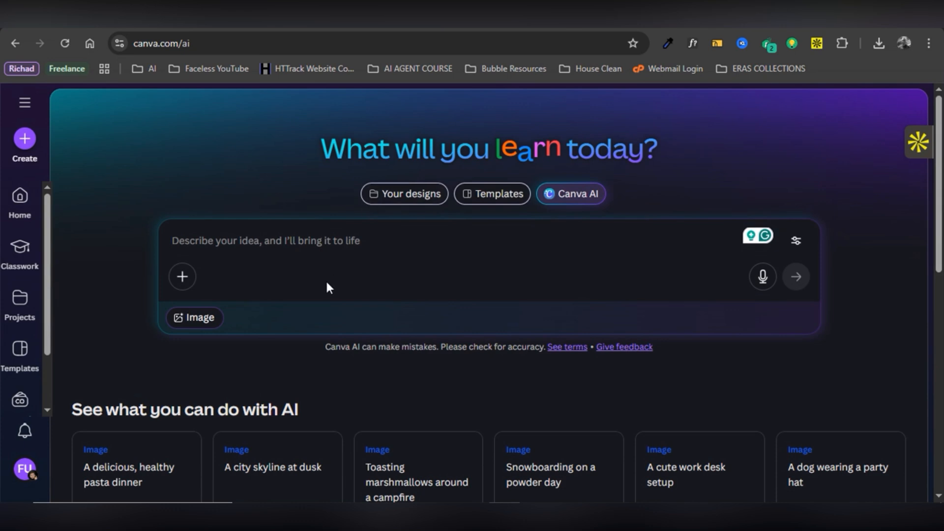